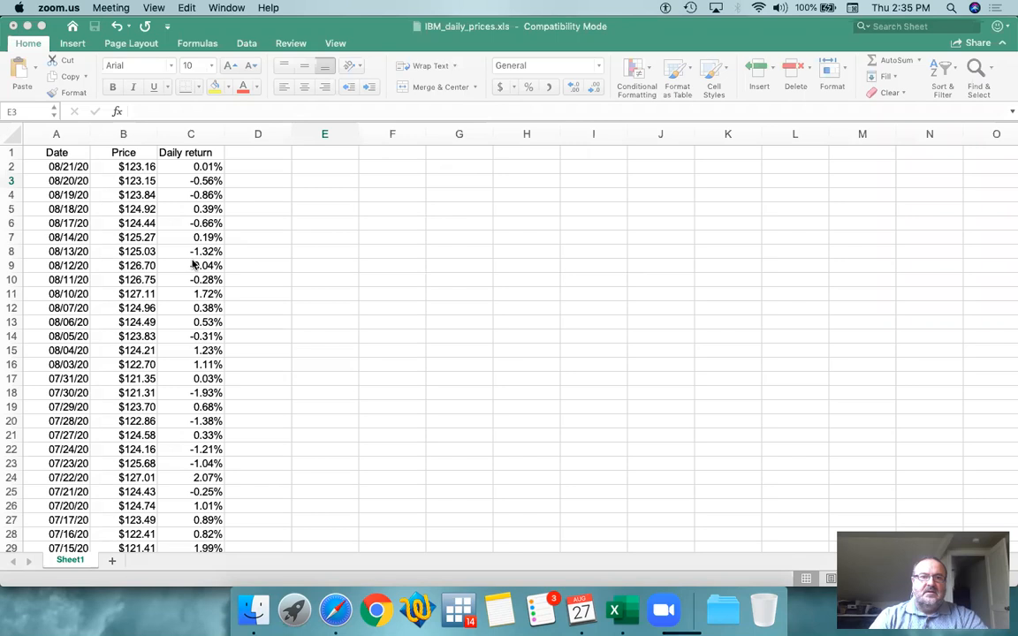
Enter the heading "Bins" in cell E6 and the label "Less than 5%" in E7
left_click(209, 251)
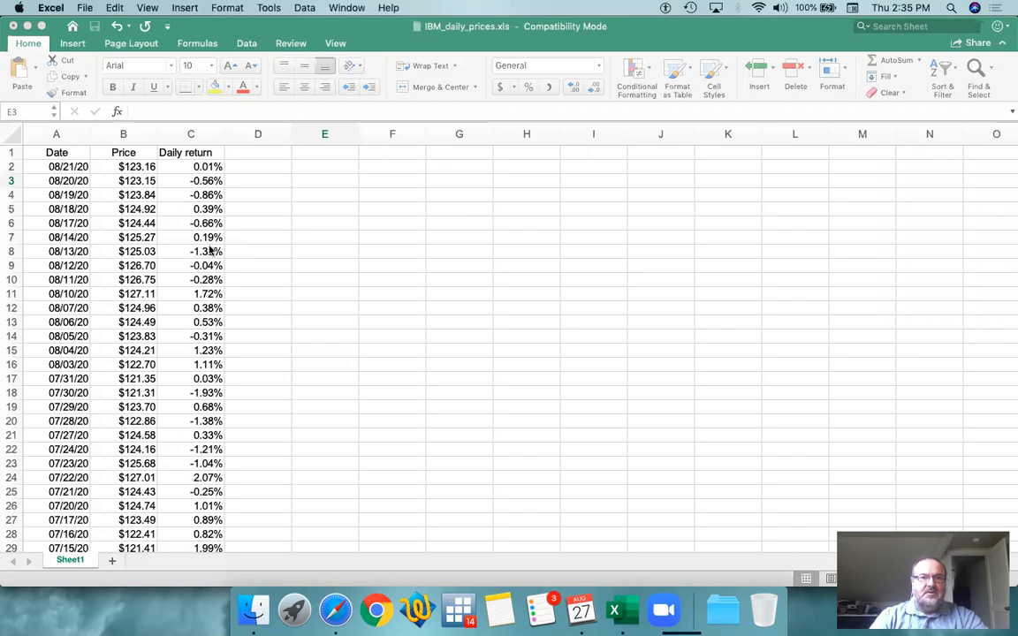
left_click(209, 250)
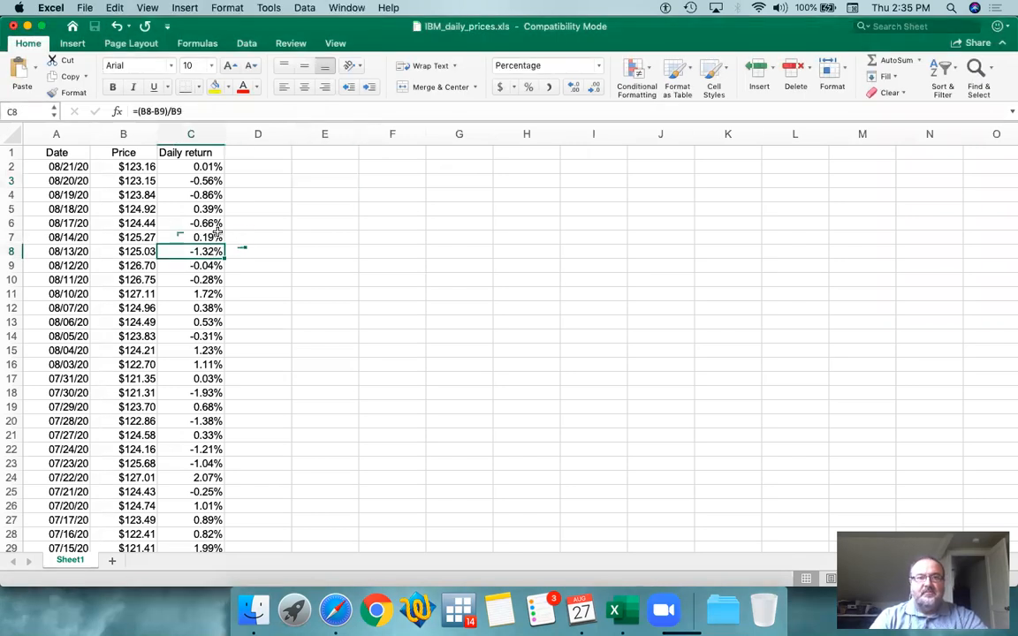
left_click(306, 221)
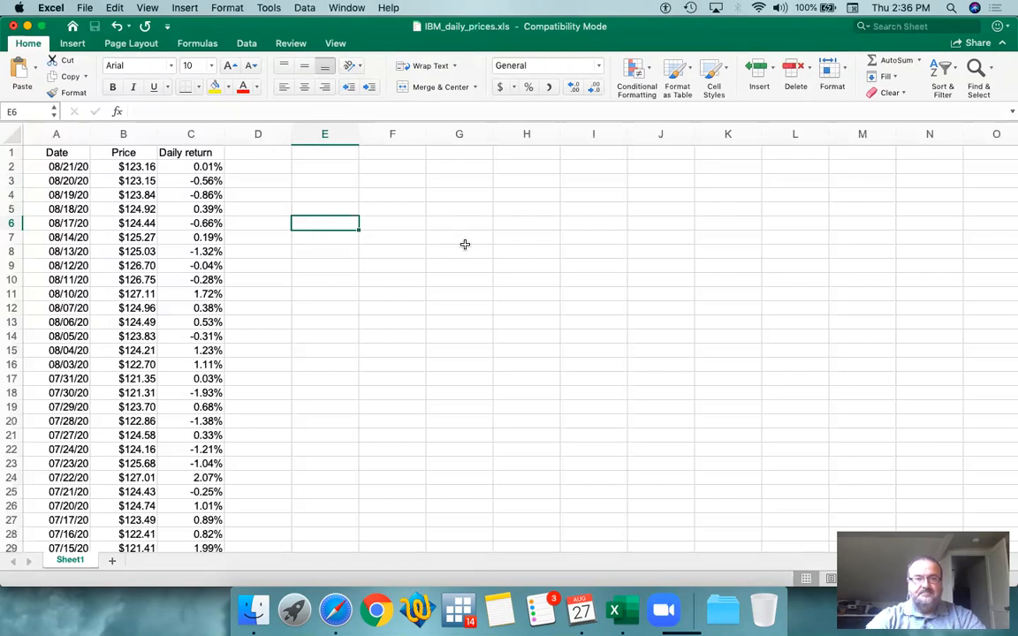
type("Bins")
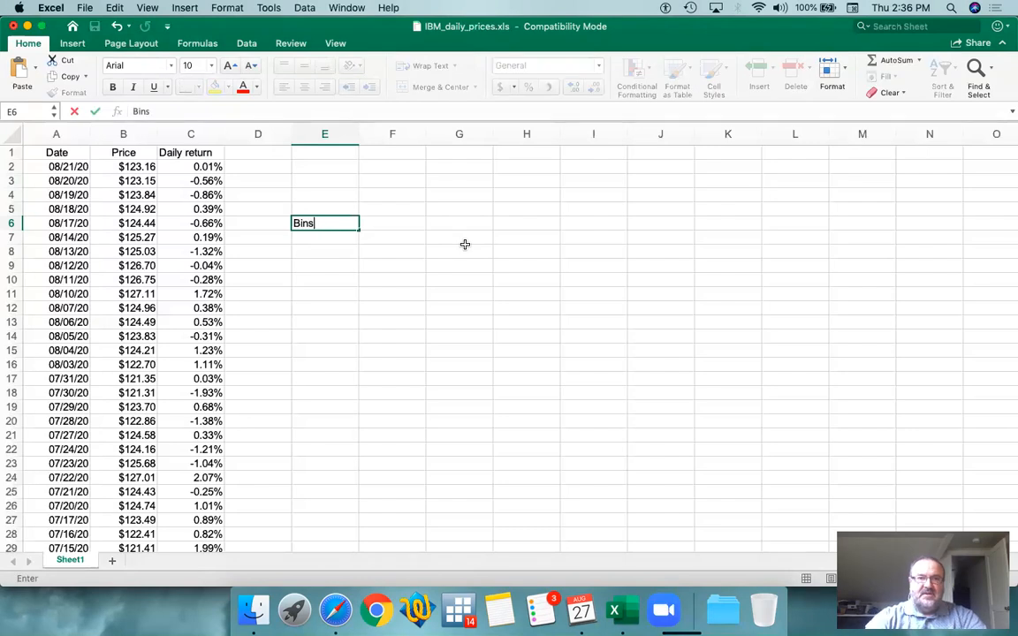
key("Return")
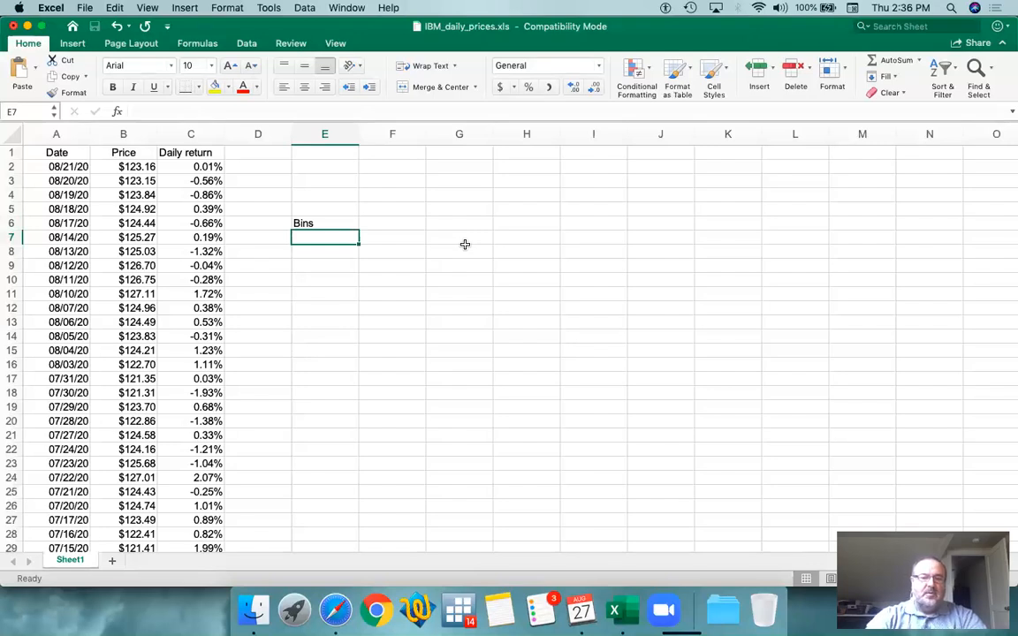
type("Less than 5%")
key("Return")
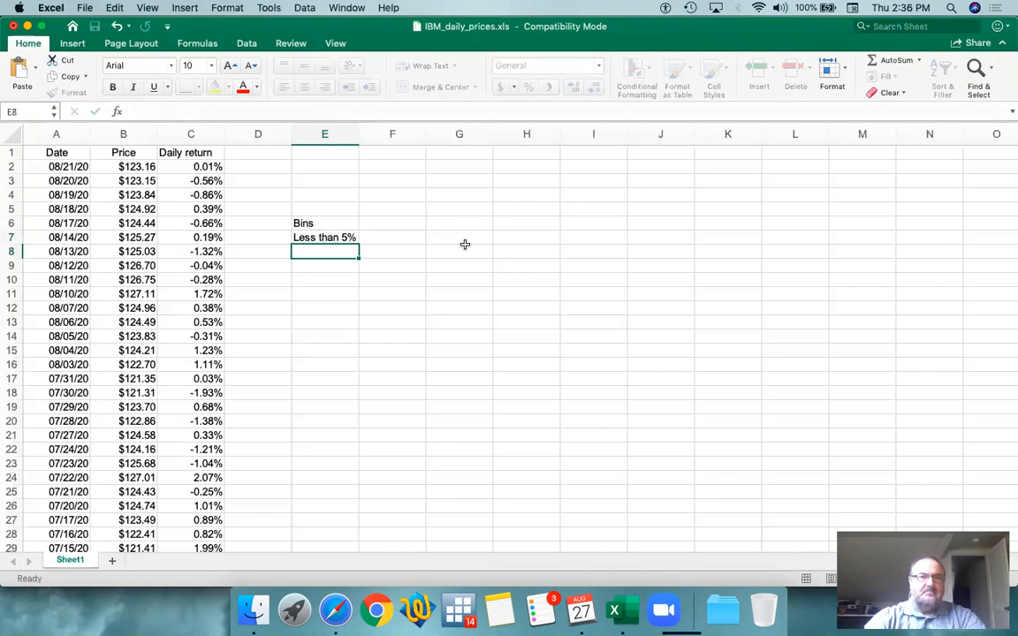
Enter the bin label "Between -3% to -5%" in cell E8
type("Btw")
key("BackSpace")
key("BackSpace")
type("e")
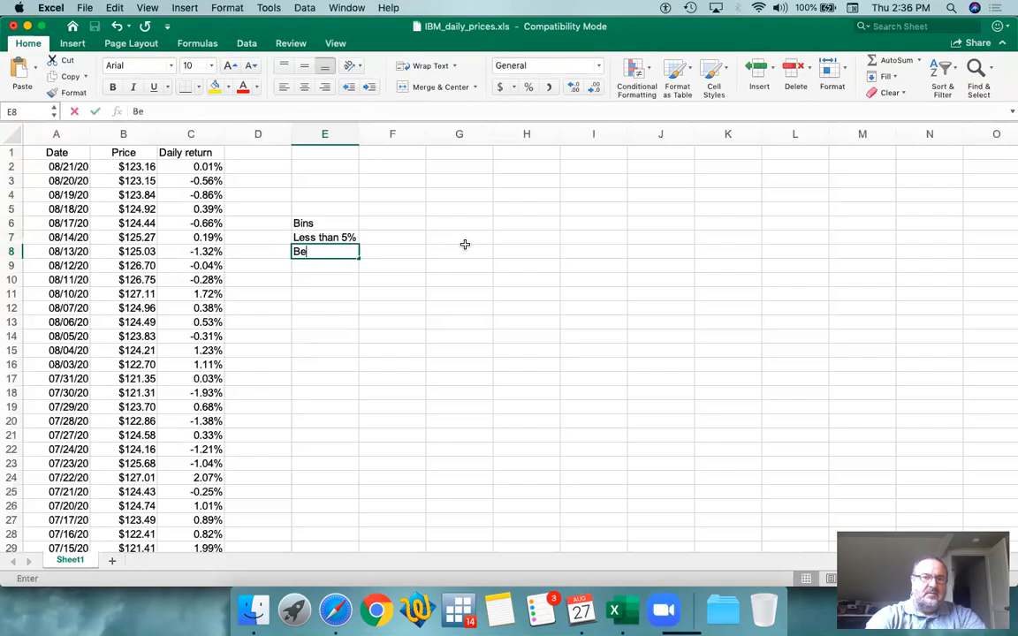
type("tween ")
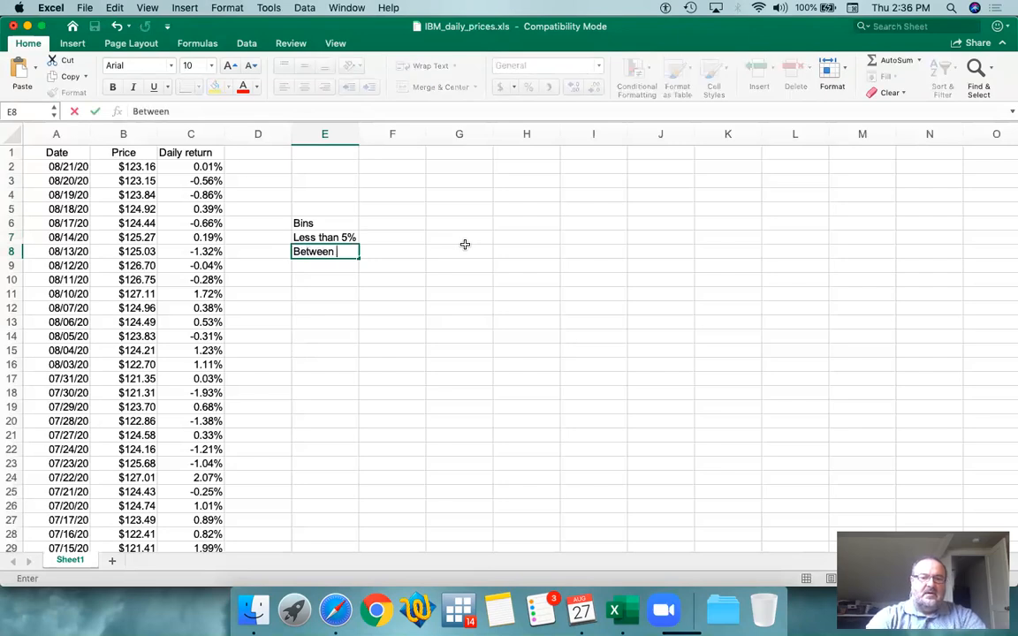
type("3%")
key("BackSpace")
key("BackSpace")
type("-3% to")
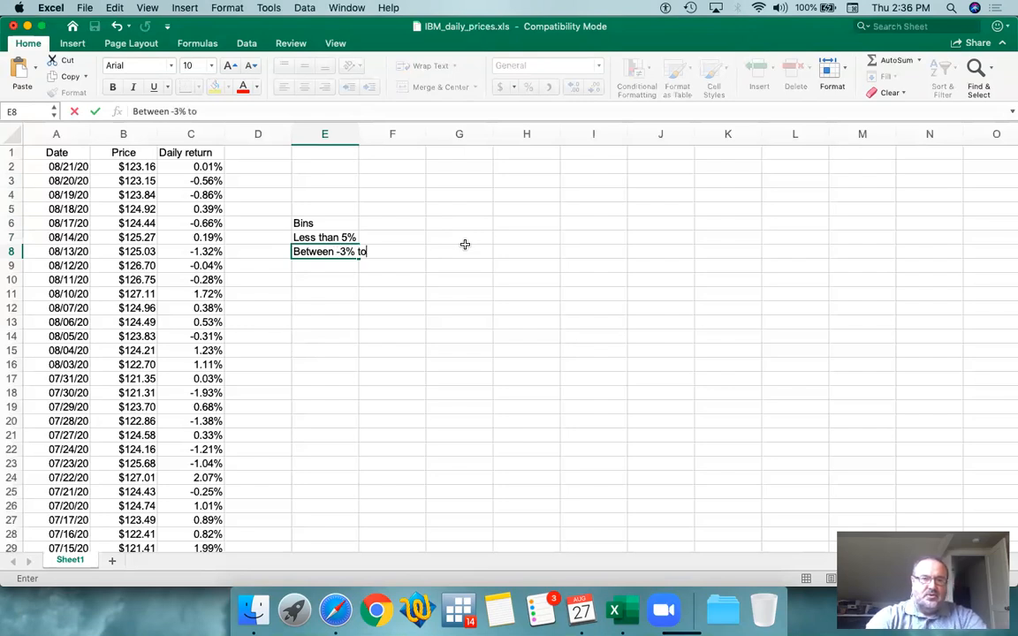
type(" -5")
type("%")
key("Return")
Widen column E to fit its labels and correct the label in E7 to "Less than -5%"
left_click_drag(357, 134, 409, 137)
left_click(336, 236)
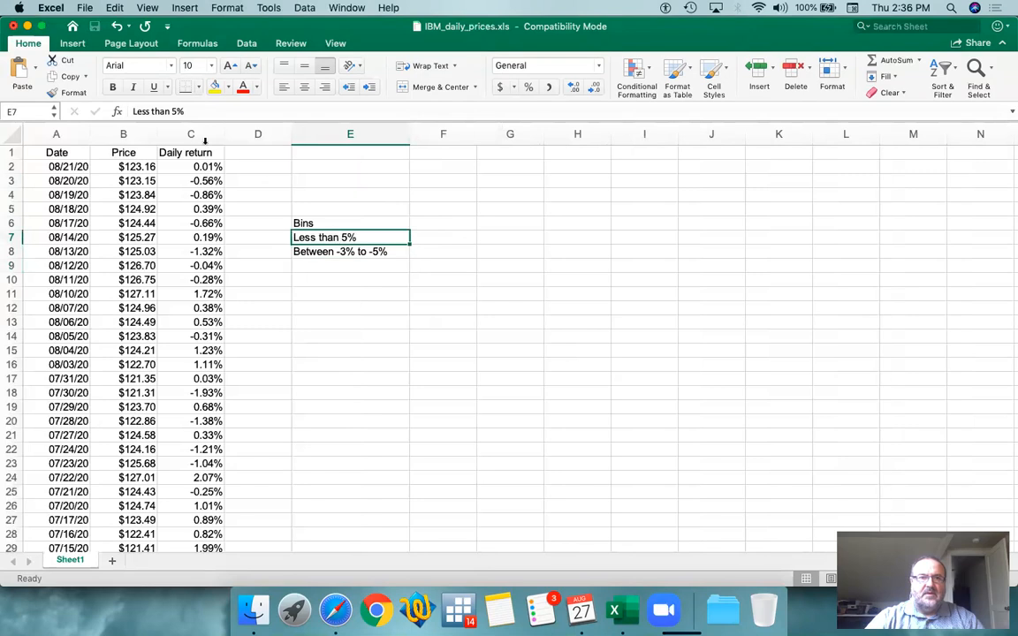
left_click(155, 111)
type("-")
key("Return")
Enter the bin labels "Between -1% to -3%" in E9 and "Between 0 to -1%" in E10
key("Return")
type("Between -1")
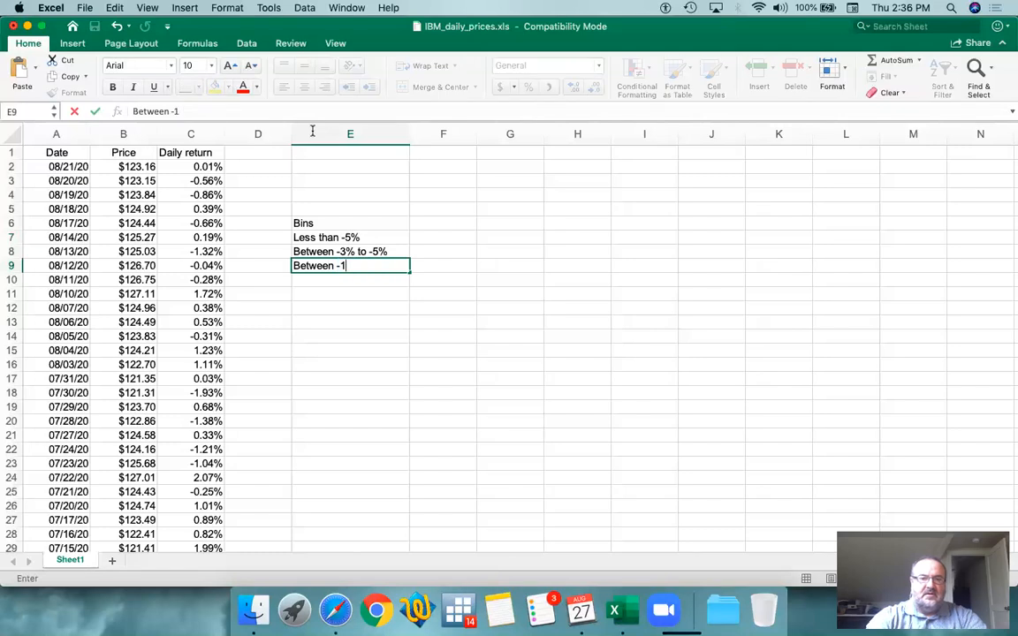
type("% to ")
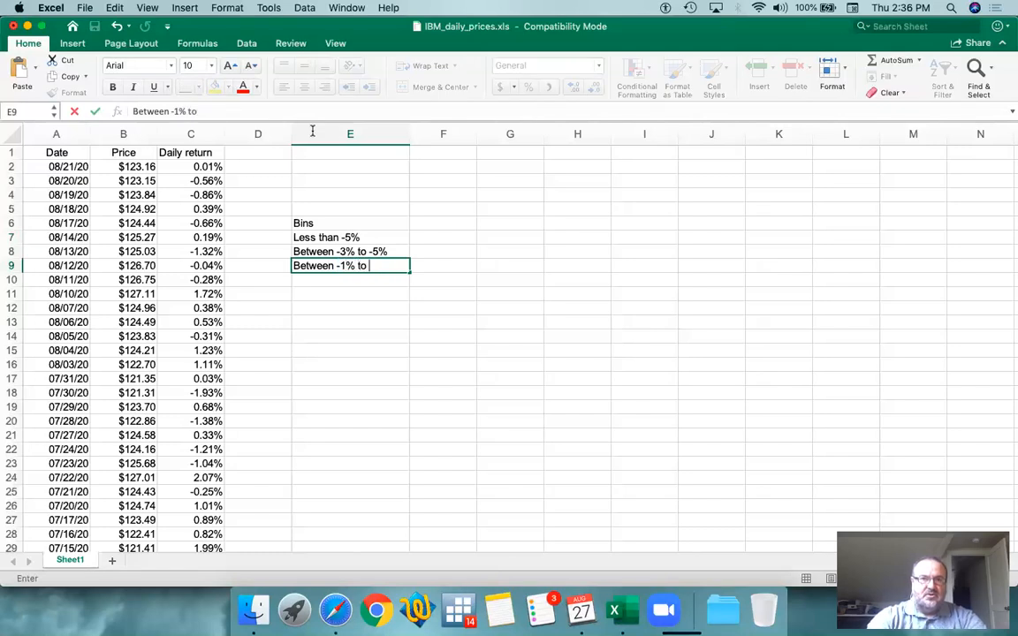
type("-3%")
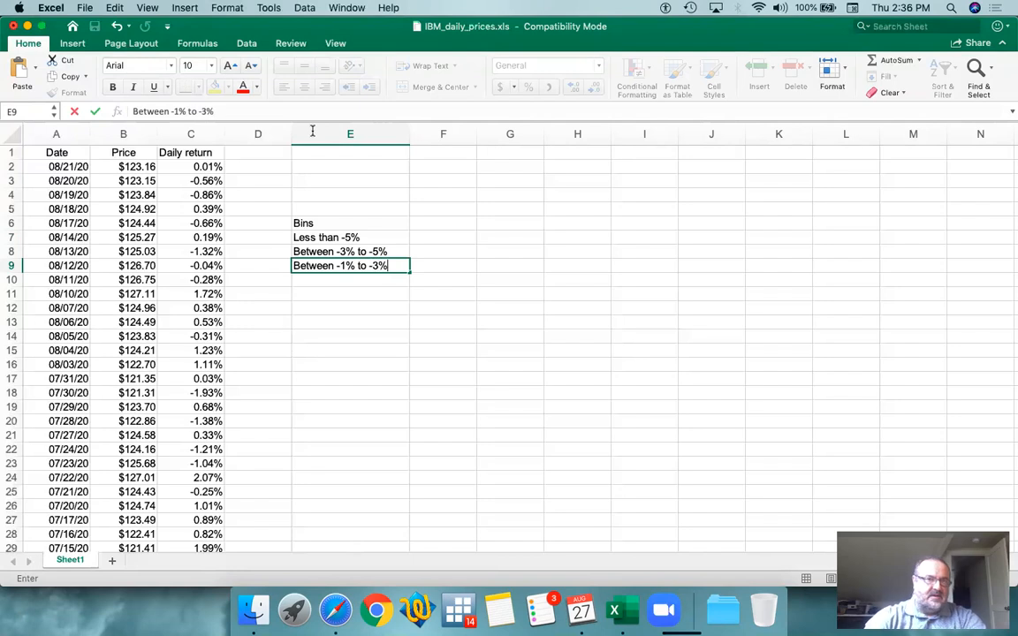
key("Return")
type("Between ")
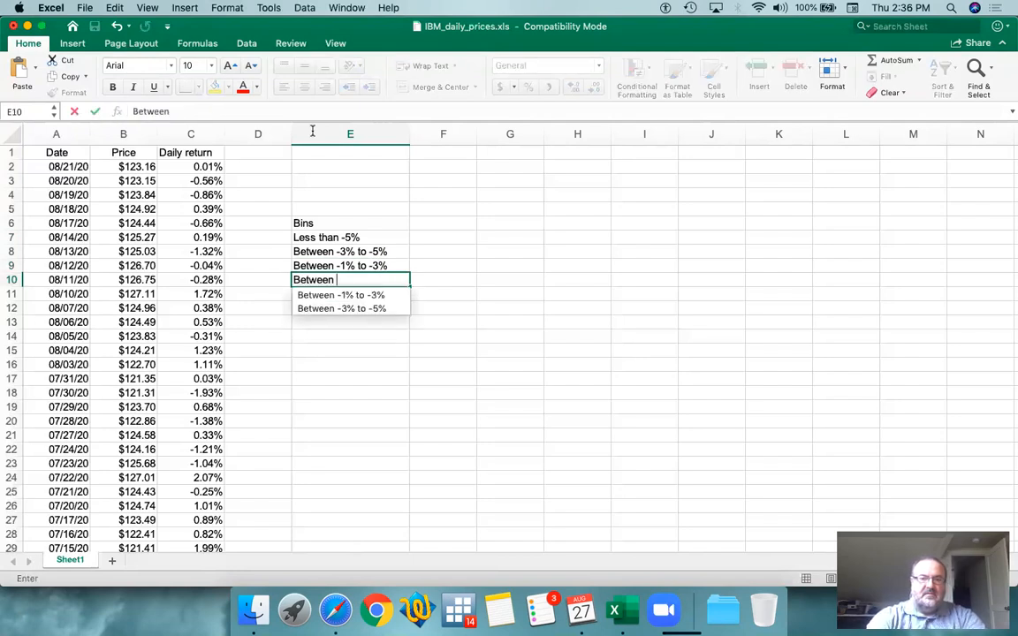
type("0 to -1%")
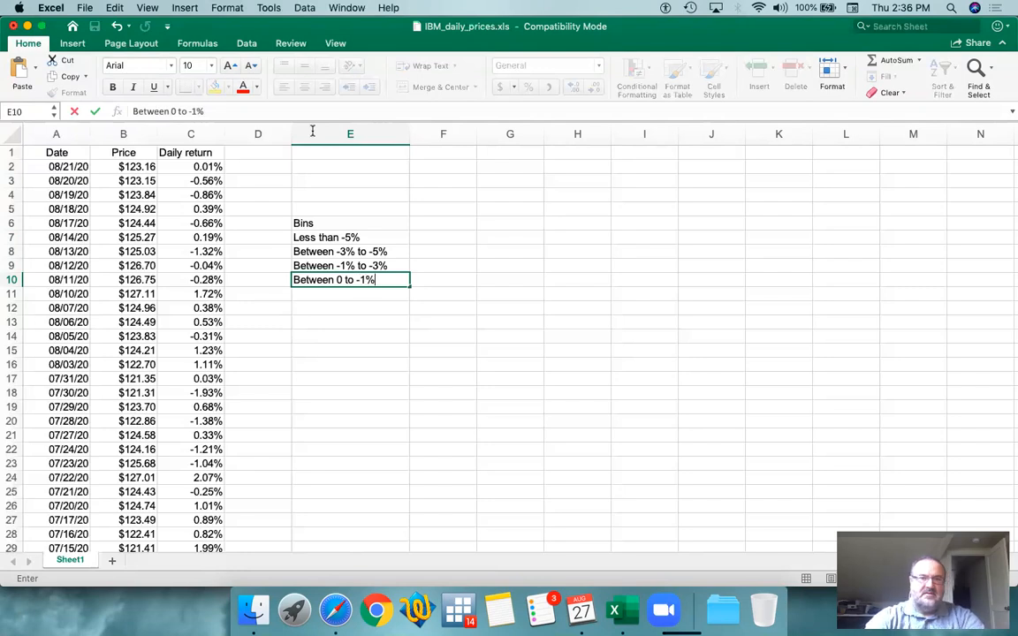
key("Return")
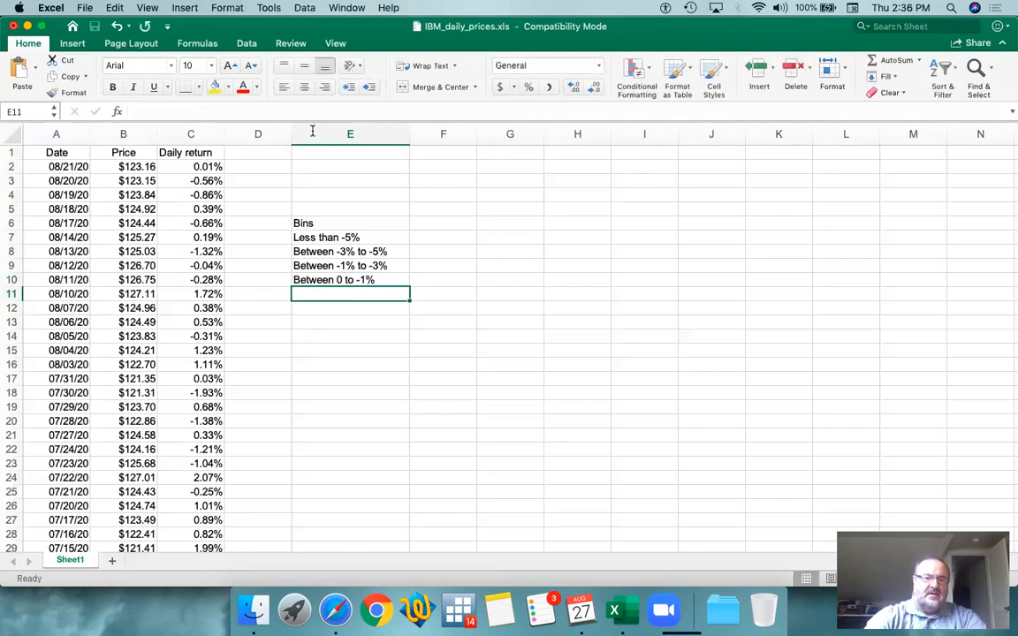
Enter the bin labels "Between 0 to 1%" in E11 and "Between 1% to 3%" in E12
type("Betwe")
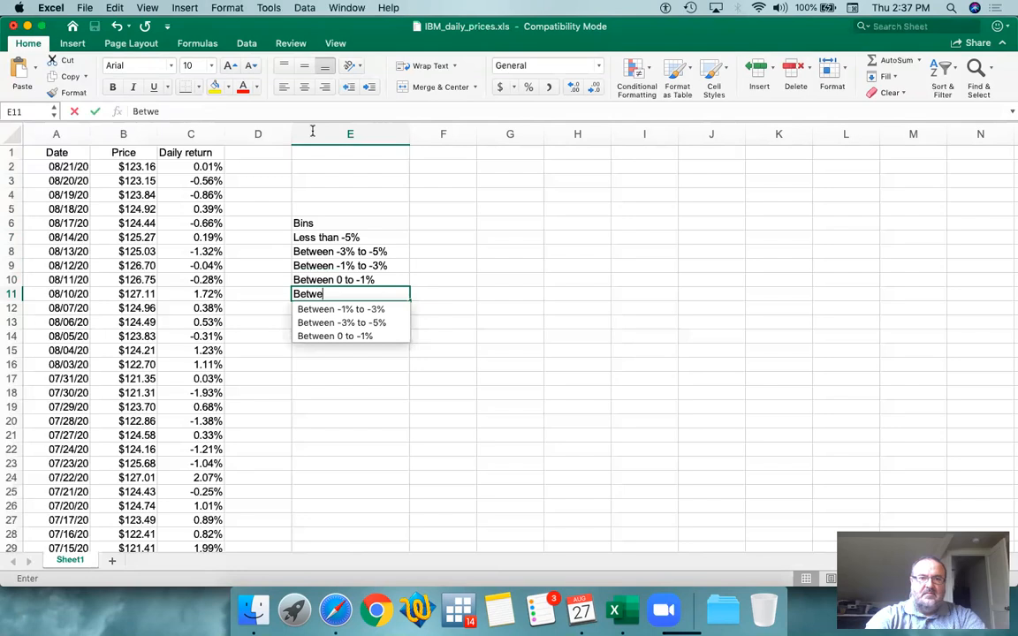
type("en 0")
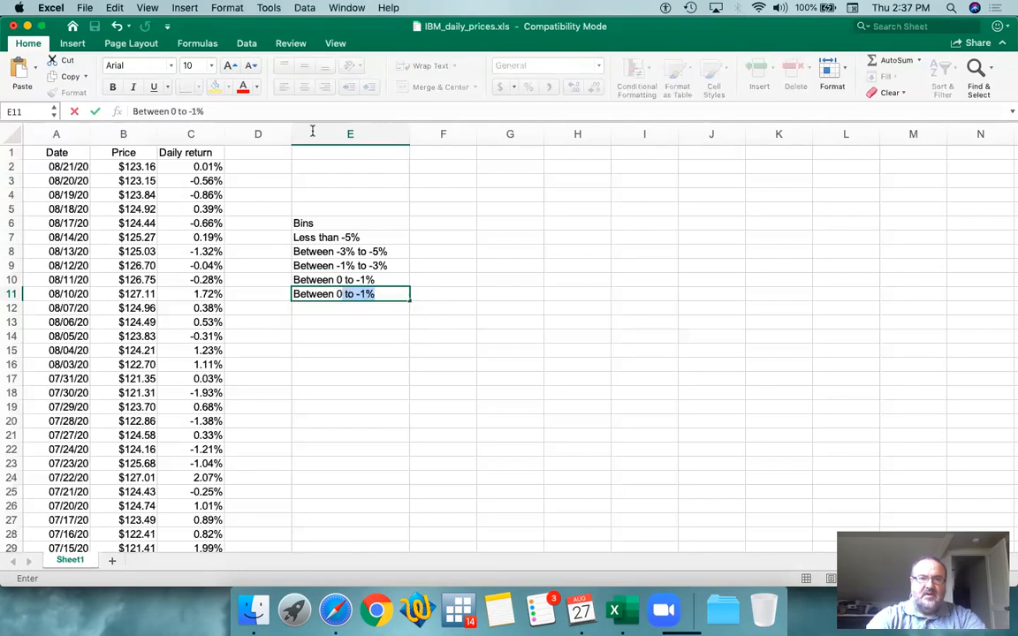
type(" to 1%")
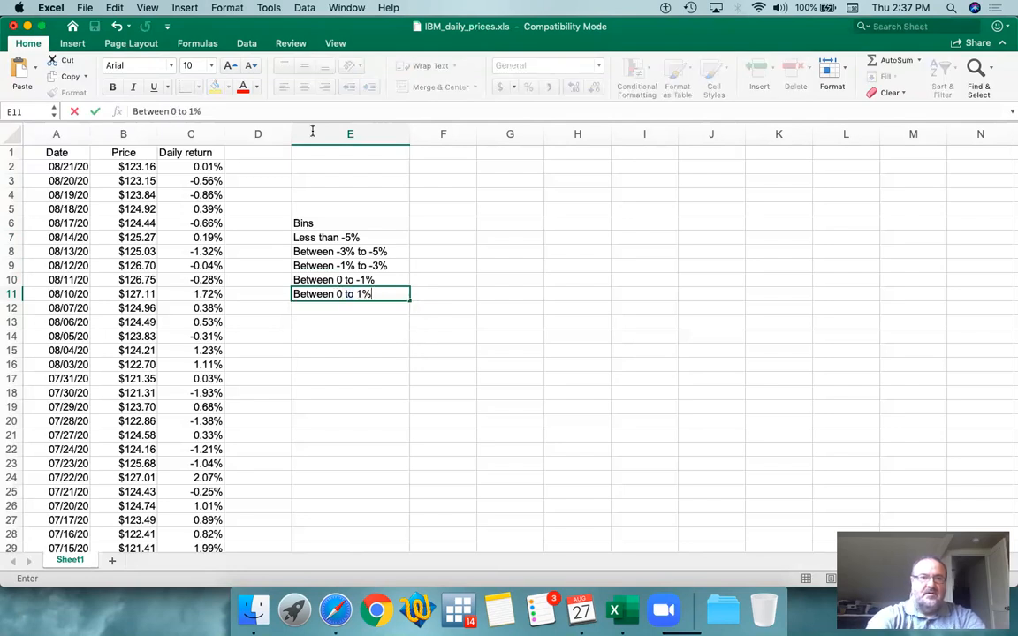
key("Return")
type("Between ")
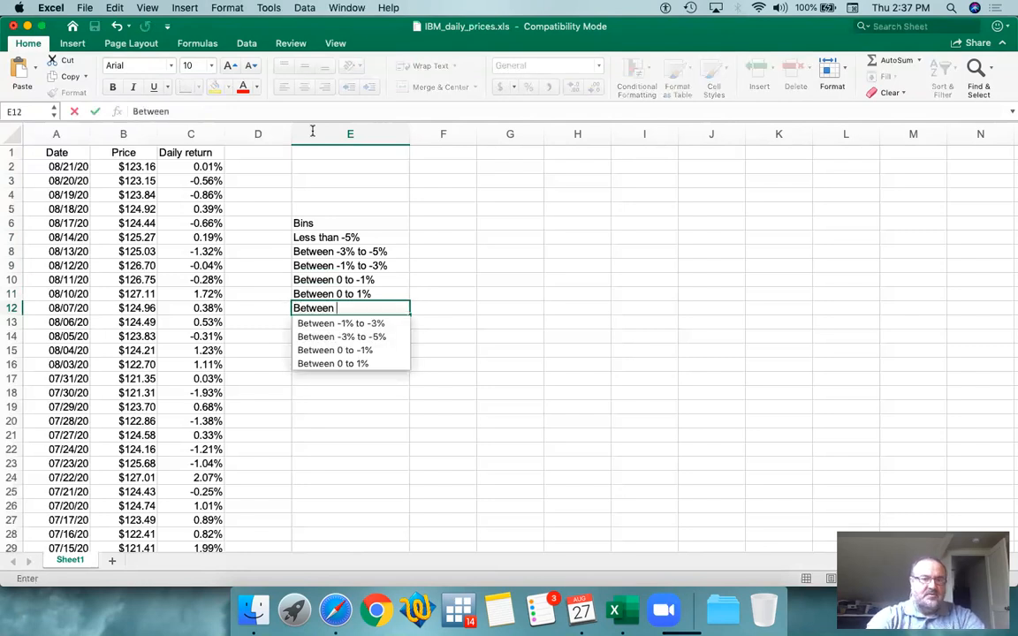
type("1% to 3%")
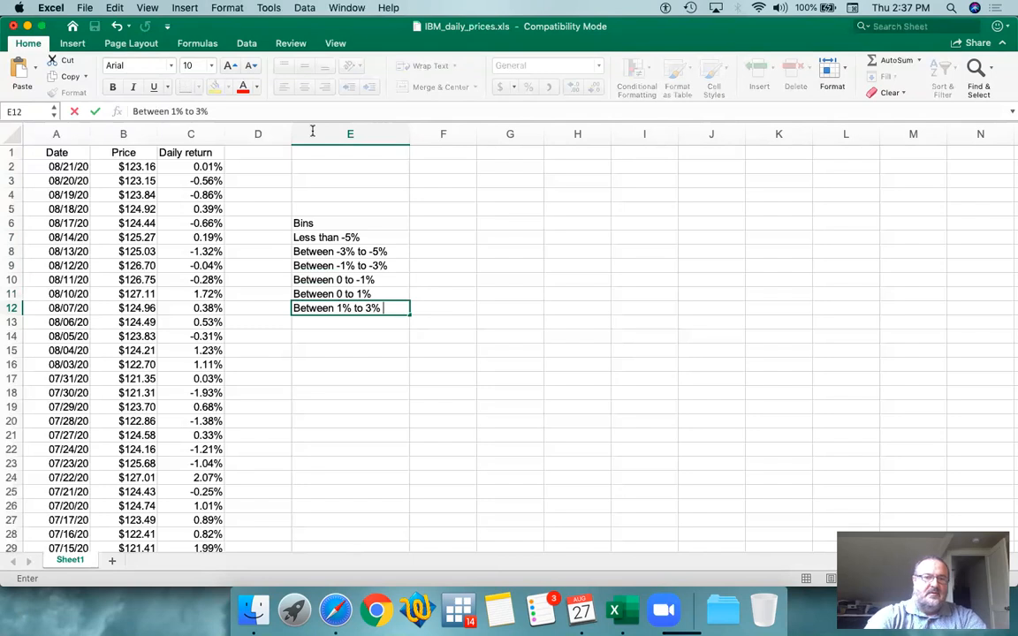
key("Return")
Enter the bin labels "Between 3% to 5%" in E13 and "More than 5%" in E14
type("Betw")
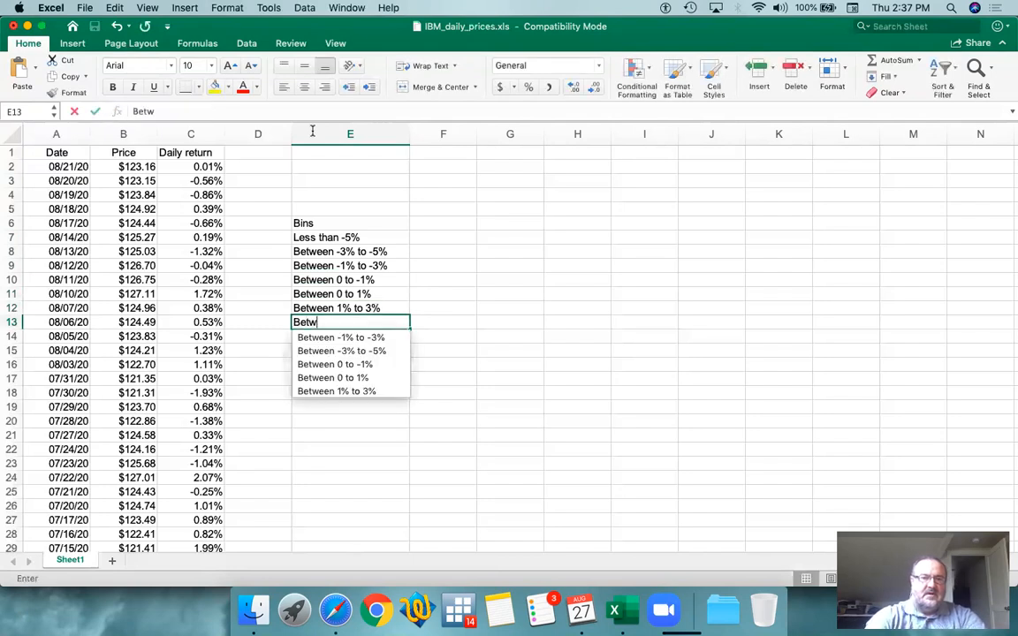
type("een 3% to ")
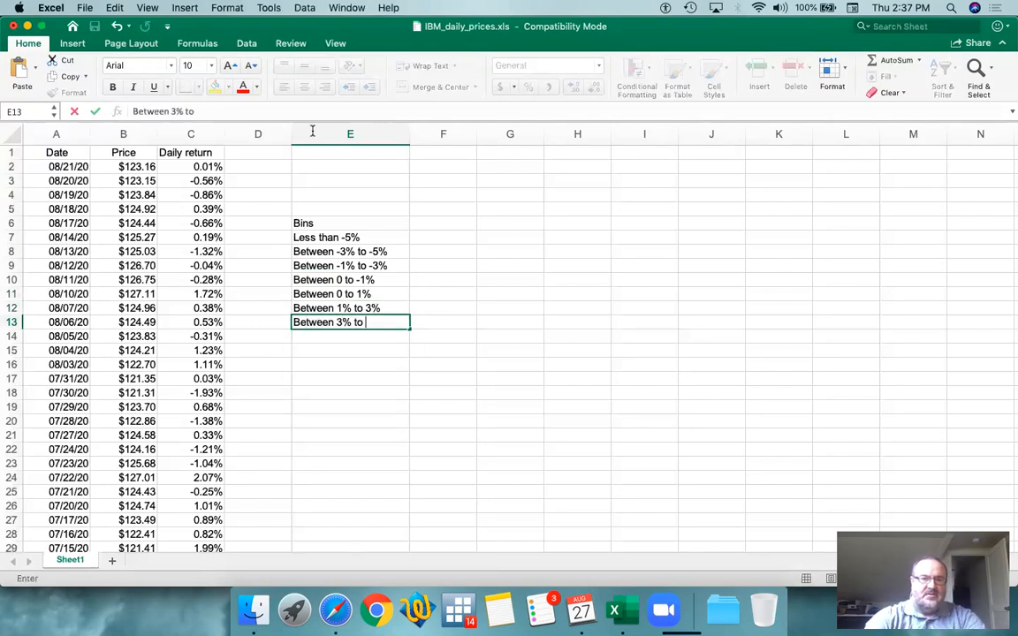
type("5%")
key("Return")
type("More than 5%")
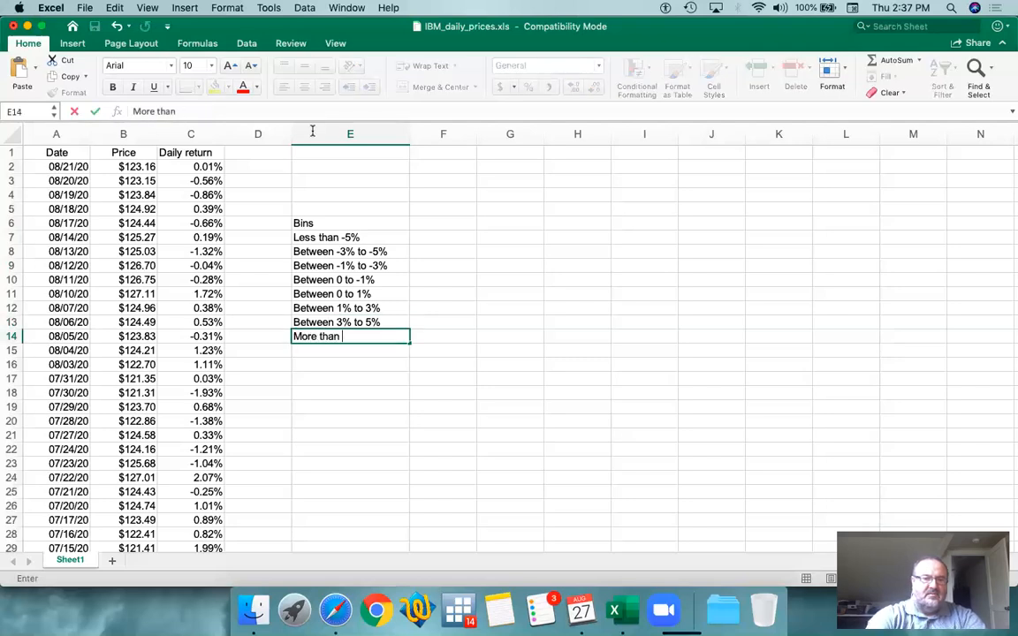
key("Return")
Make the "Bins" heading in cell E6 bold
key("Left")
key("Up")
key("Up")
key("Up")
key("Up")
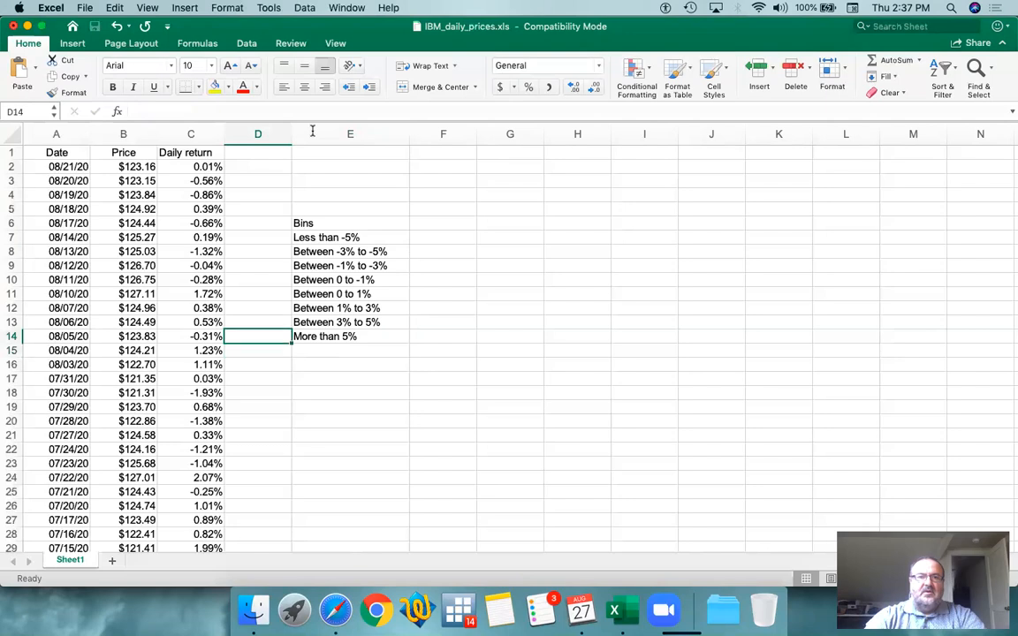
key("Up")
key("Up")
key("Up")
key("Up")
key("Up")
key("Right")
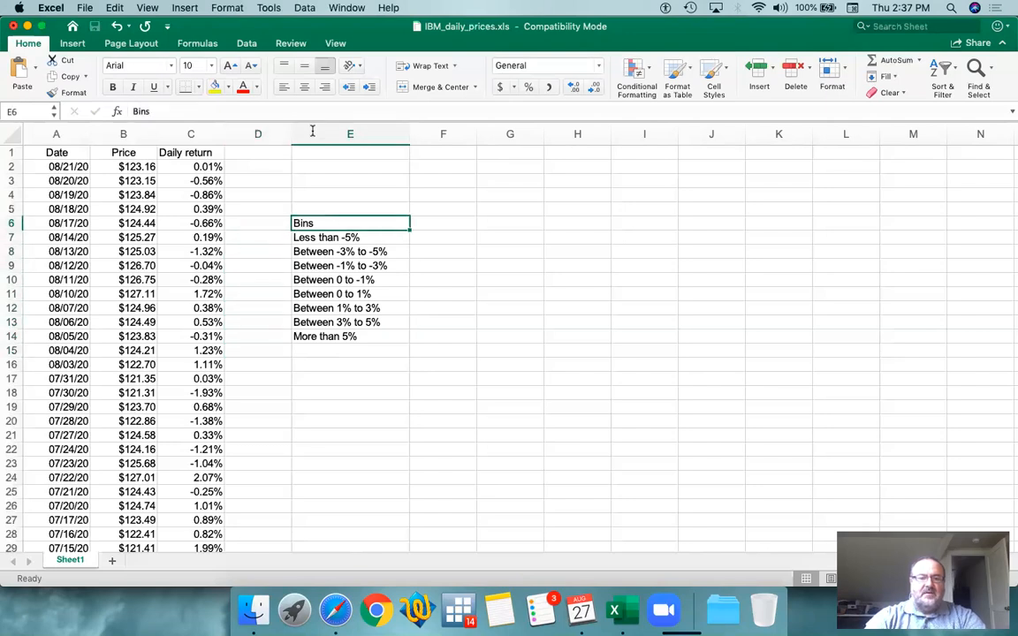
key("super+b")
Start a COUNTIF formula in F7 with the daily returns C2:C59 as its range
key("Right")
key("Down")
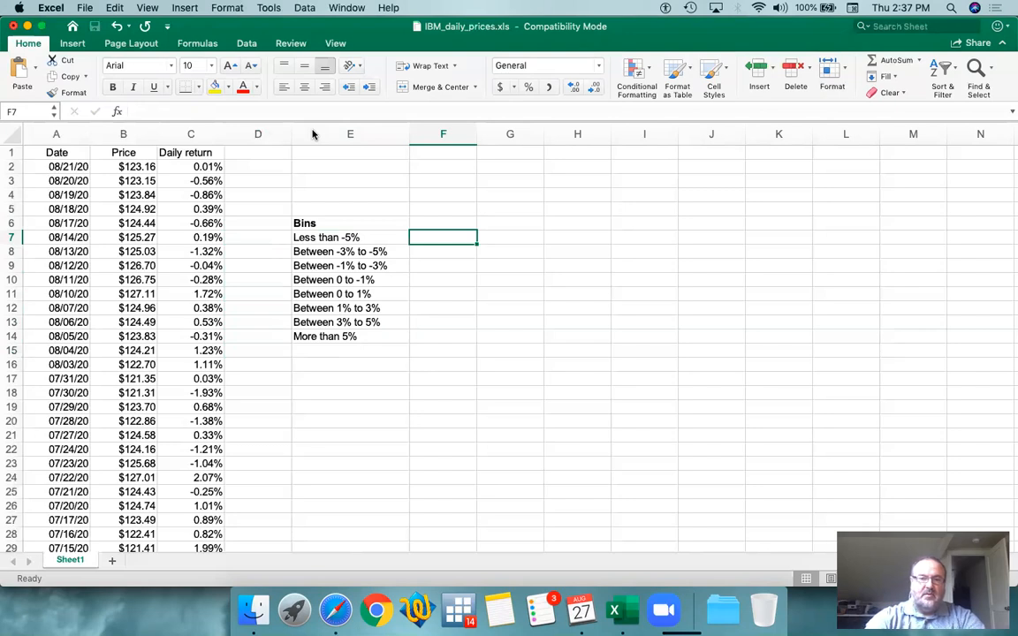
type("=countif")
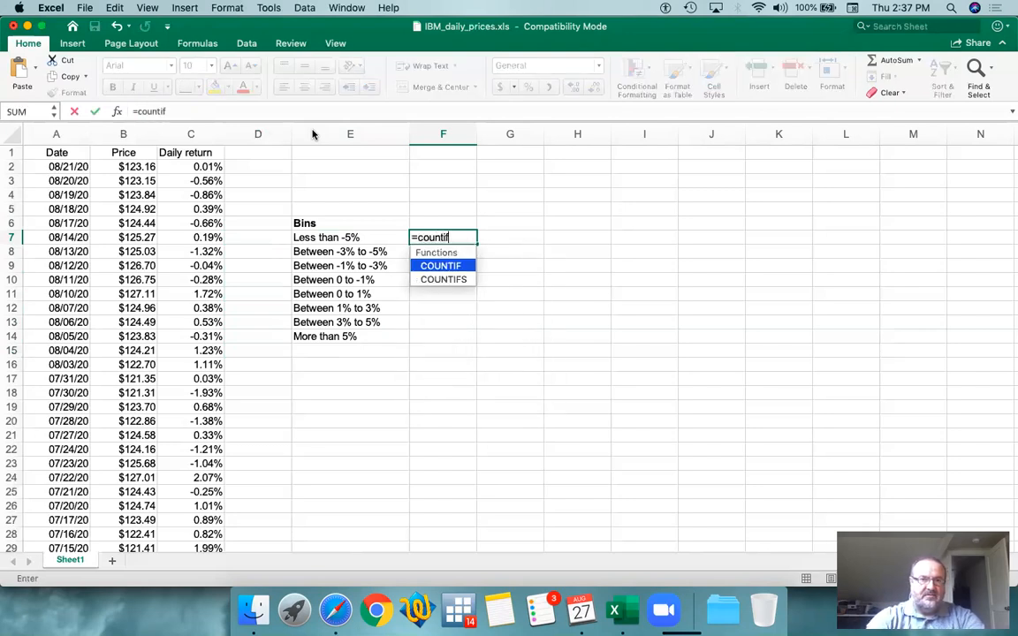
type("(")
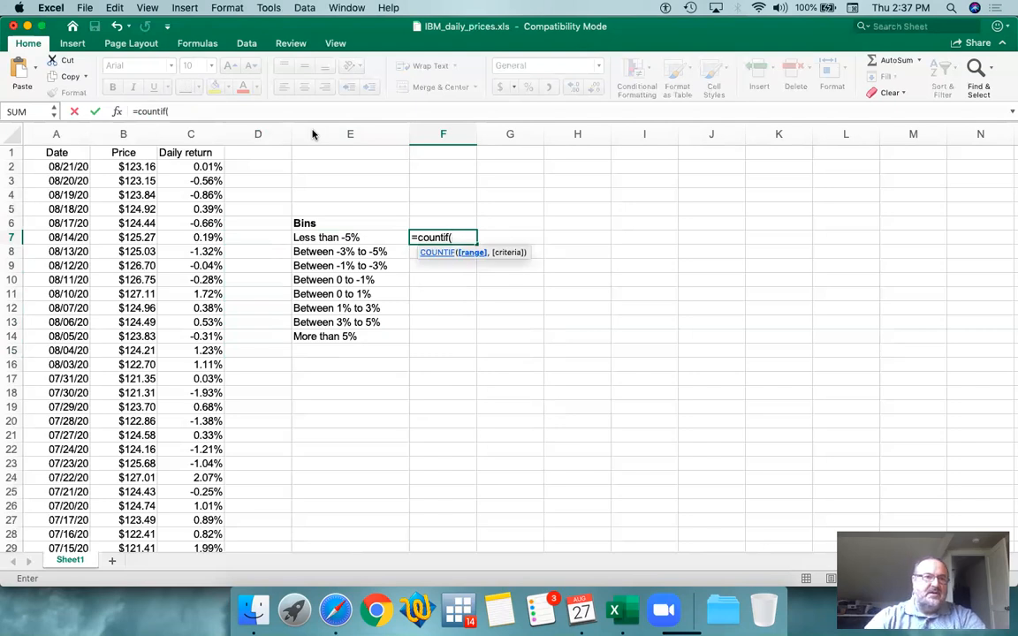
left_click(197, 166)
key("shift+Down")
key("shift+Down")
key("shift+Down")
key("shift+Down")
key("shift+Down")
key("shift+Down")
key("shift+Down")
key("shift+Down")
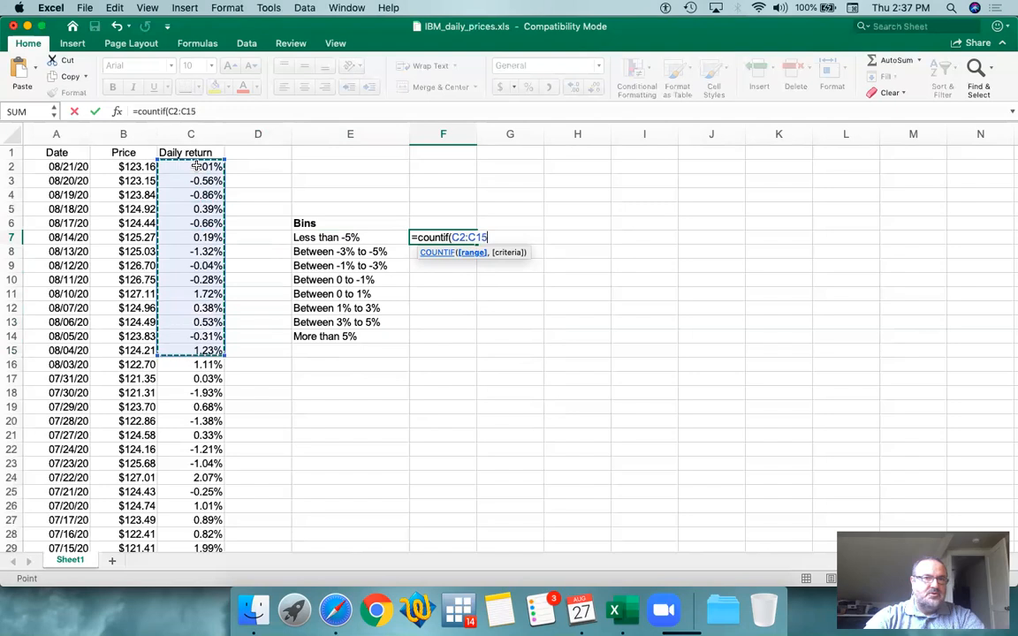
key("shift+Down")
key("shift+Down")
key("shift+Down")
key("shift+Down")
key("shift+Down")
key("shift+Down")
key("shift+Down")
key("shift+Down")
key("shift+Down")
key("shift+Down")
key("shift+Down")
key("shift+Down")
key("shift+Down")
key("shift+Down")
key("shift+Down")
key("shift+Down")
key("shift+Down")
key("shift+Down")
key("shift+Down")
key("shift+Down")
key("shift+Down")
key("shift+Down")
key("shift+Down")
key("shift+Down")
key("shift+Down")
key("shift+Down")
key("shift+Down")
key("shift+Down")
key("shift+Down")
key("shift+Down")
key("shift+Down")
key("shift+Down")
key("shift+Down")
key("shift+Down")
key("shift+Down")
key("shift+Down")
key("shift+Down")
key("shift+Down")
key("shift+Down")
key("shift+Down")
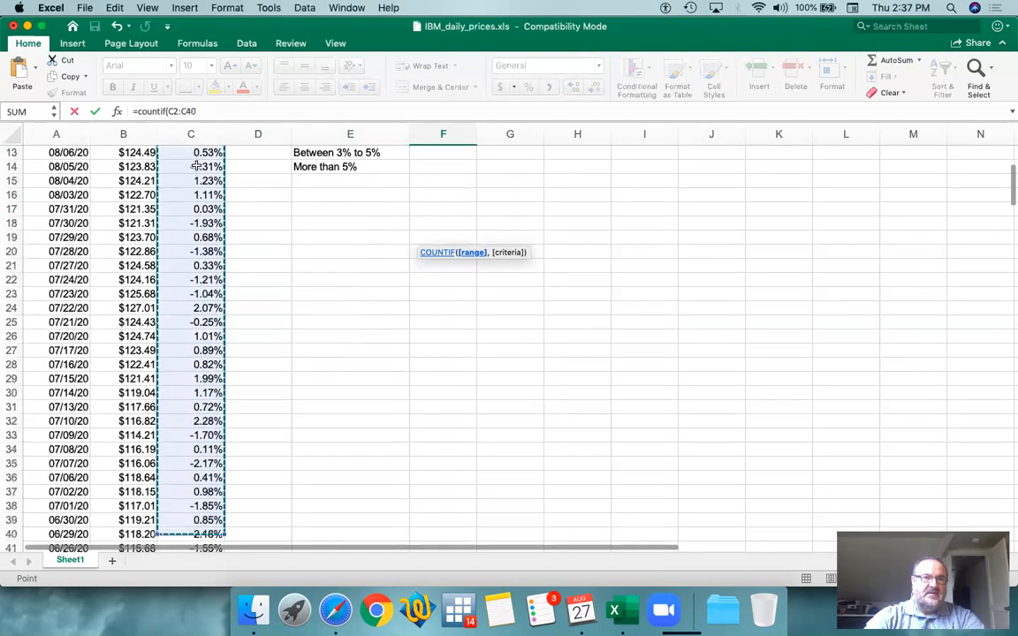
key("shift+Down")
key("shift+Down")
key("shift+Down")
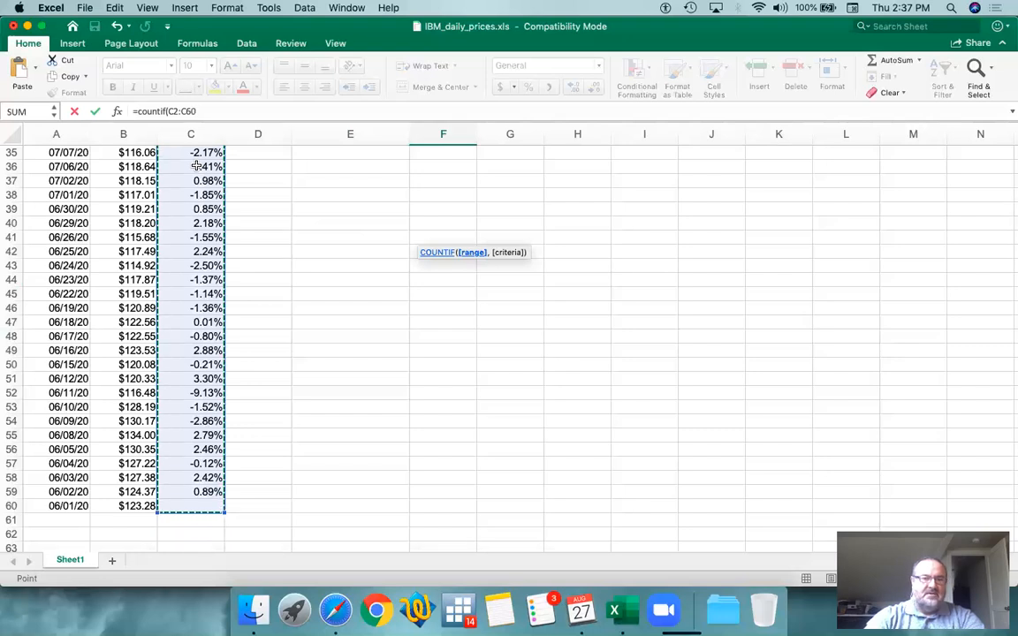
key("shift+Up")
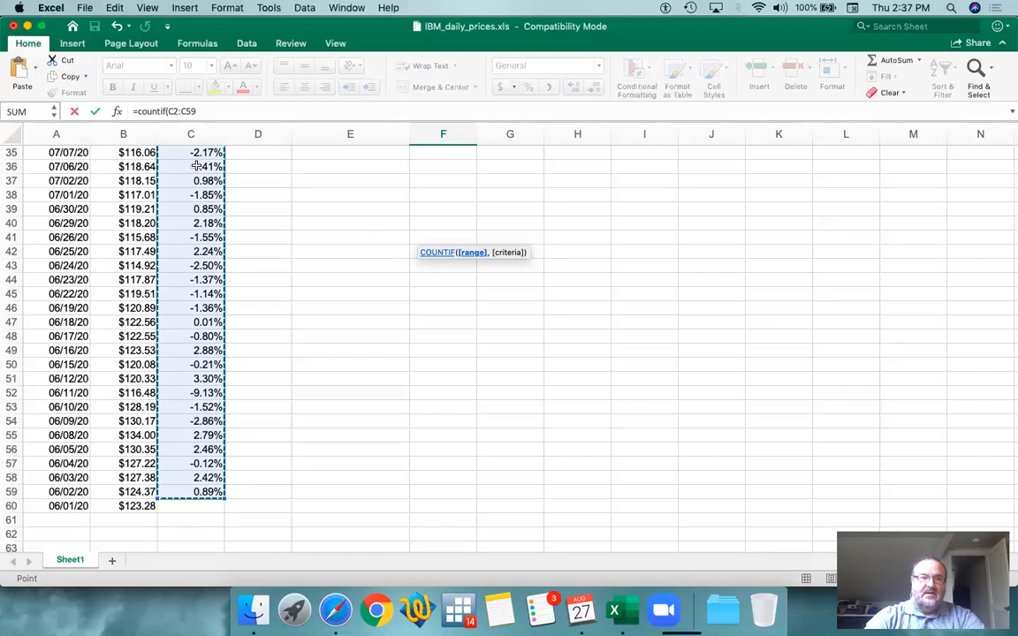
scroll(424, 289, "up", 10)
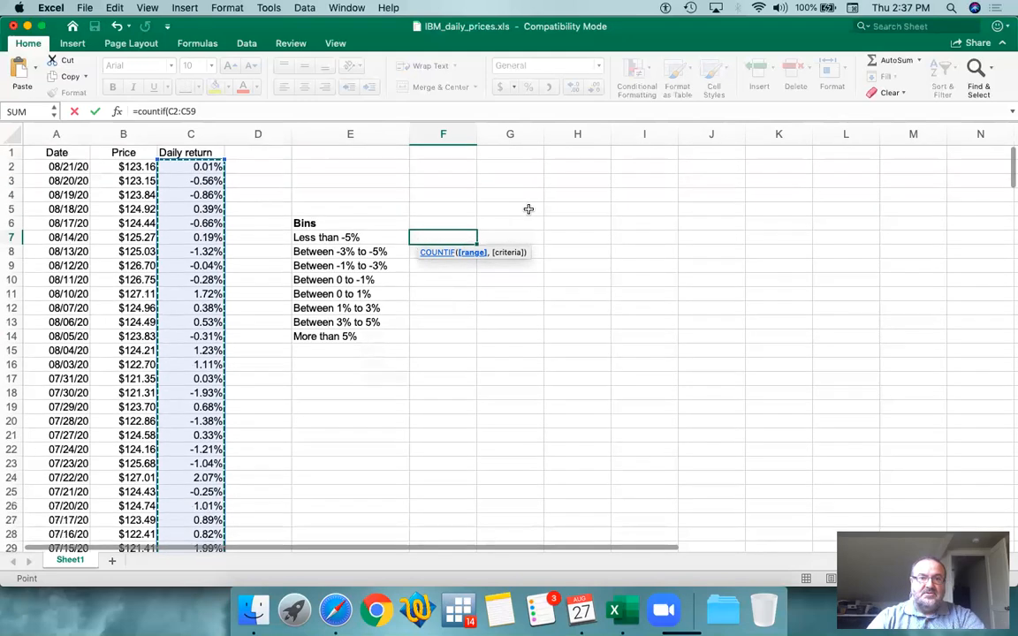
Complete the COUNTIF formula in F7 with the criterion "<-0.05" and commit it
type(",")
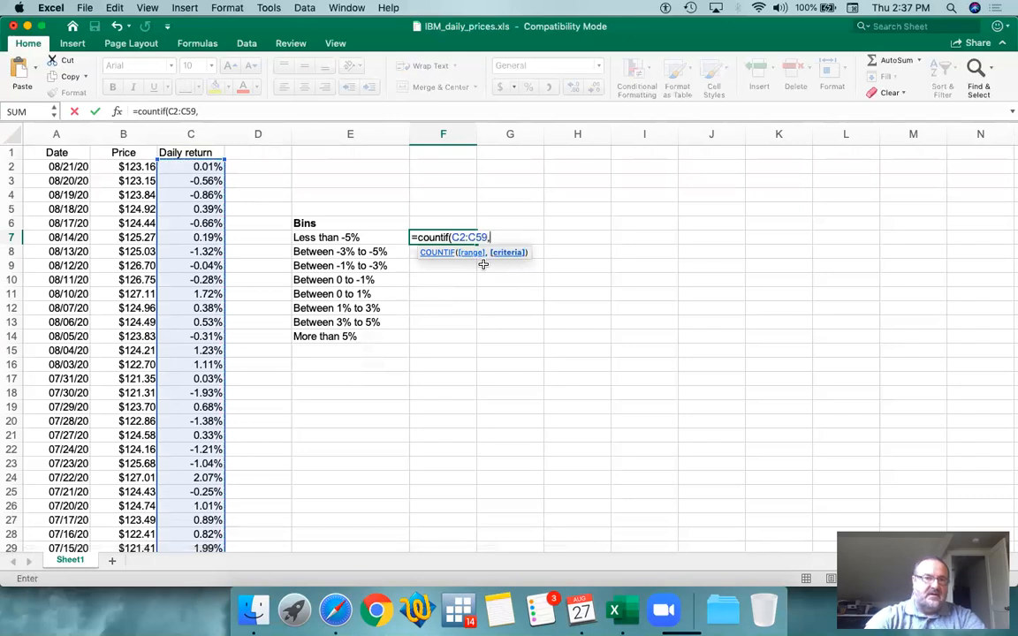
type("\"<-0.05\")")
key("Return")
key("Up")
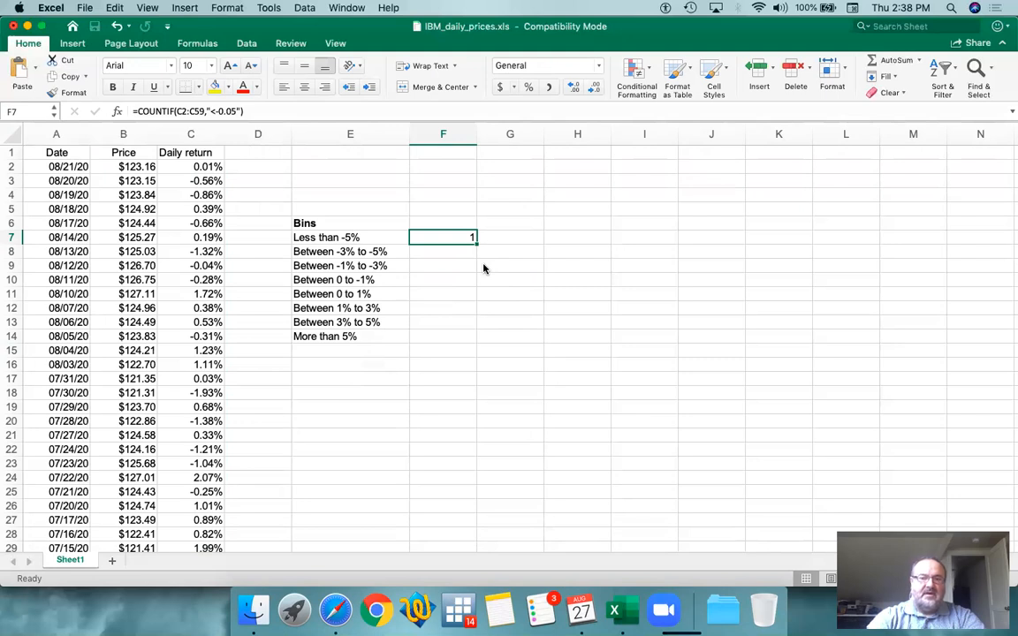
Start a COUNTIFS formula in F8 with the first range C2:C59 and the criterion "<-0.03"
key("Down")
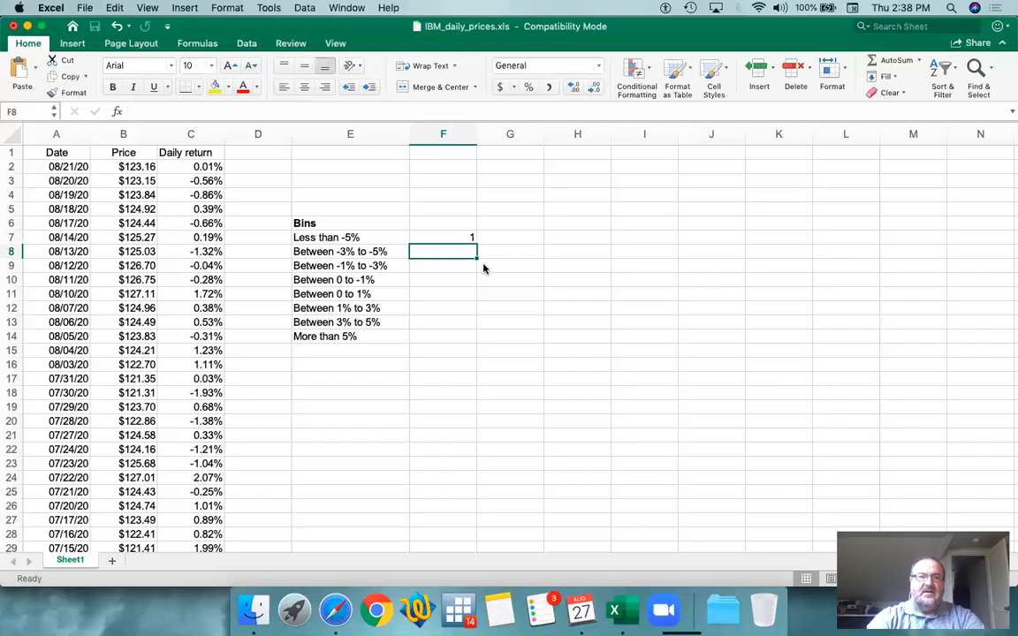
type("=")
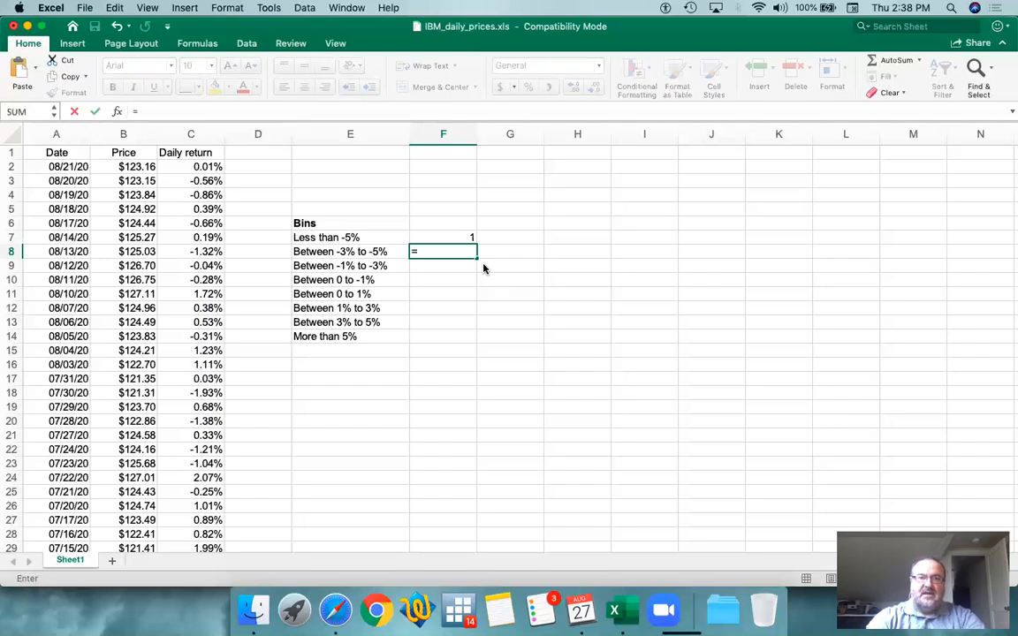
type("countifs")
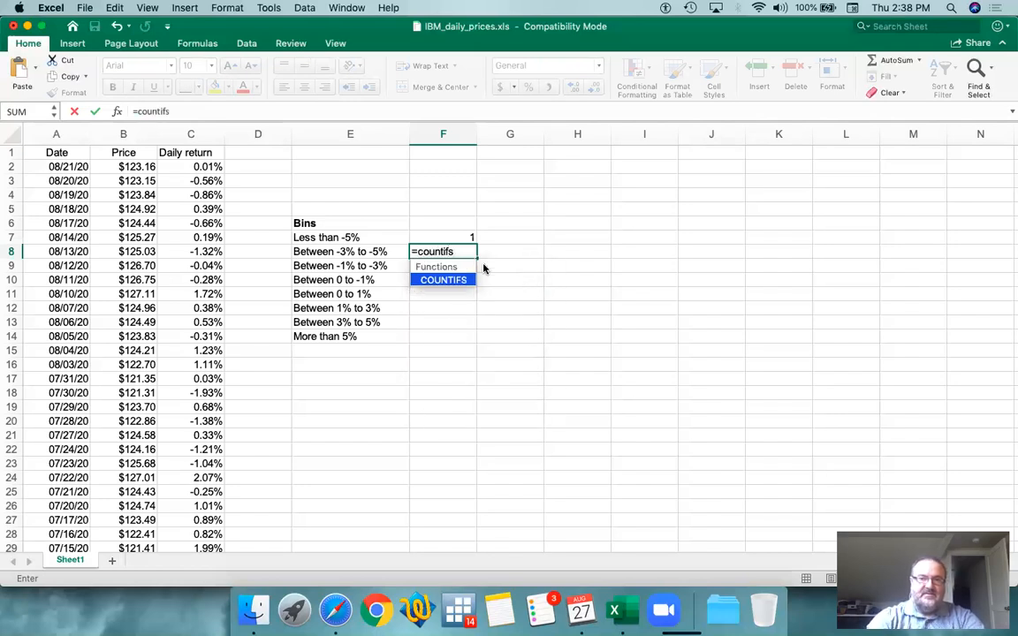
type("(")
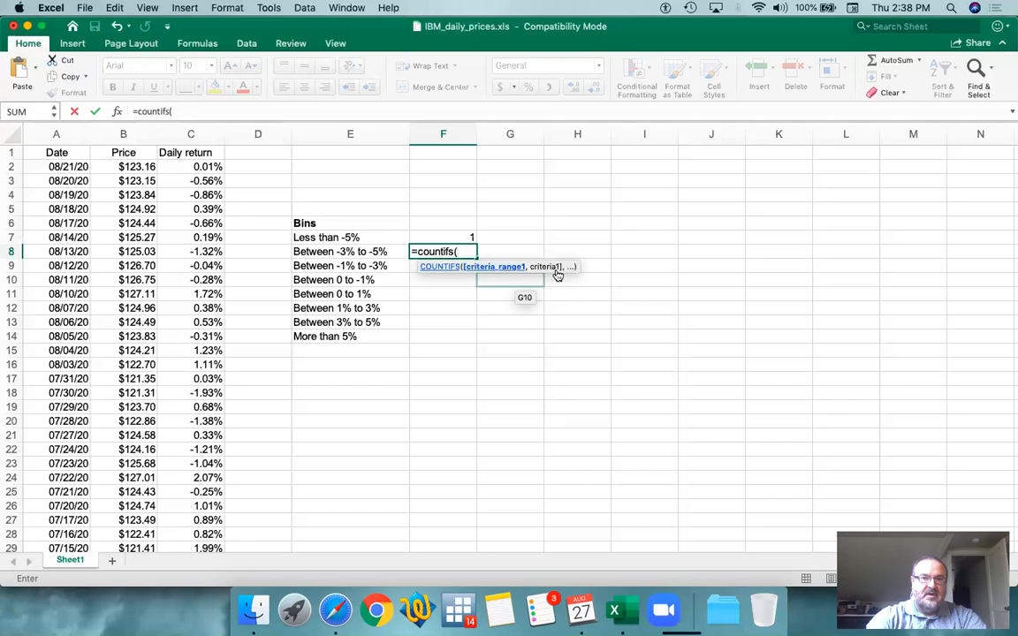
type("c2:c")
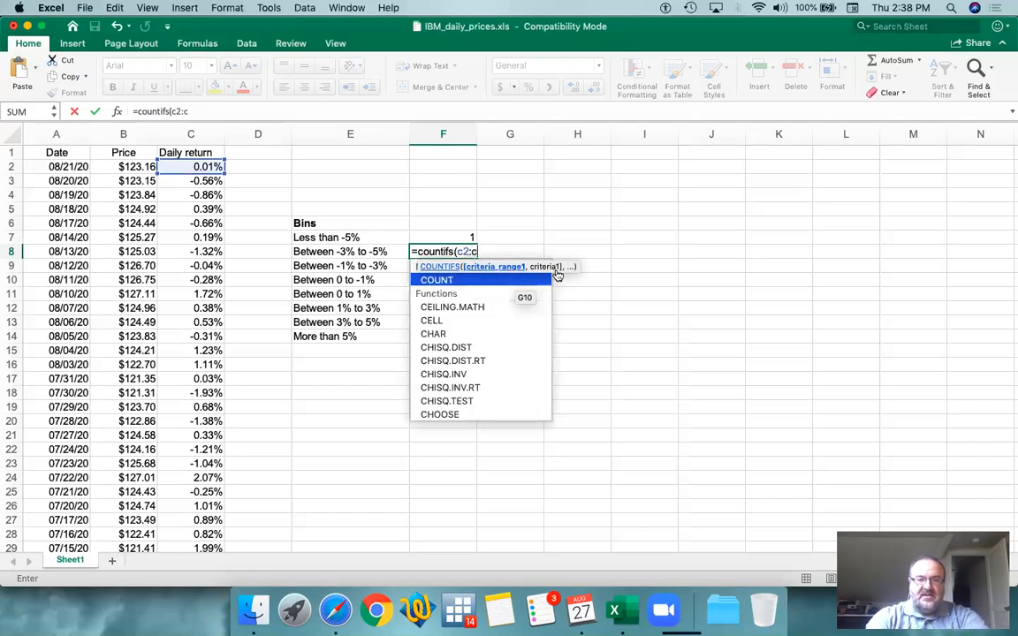
type("59")
key("Return")
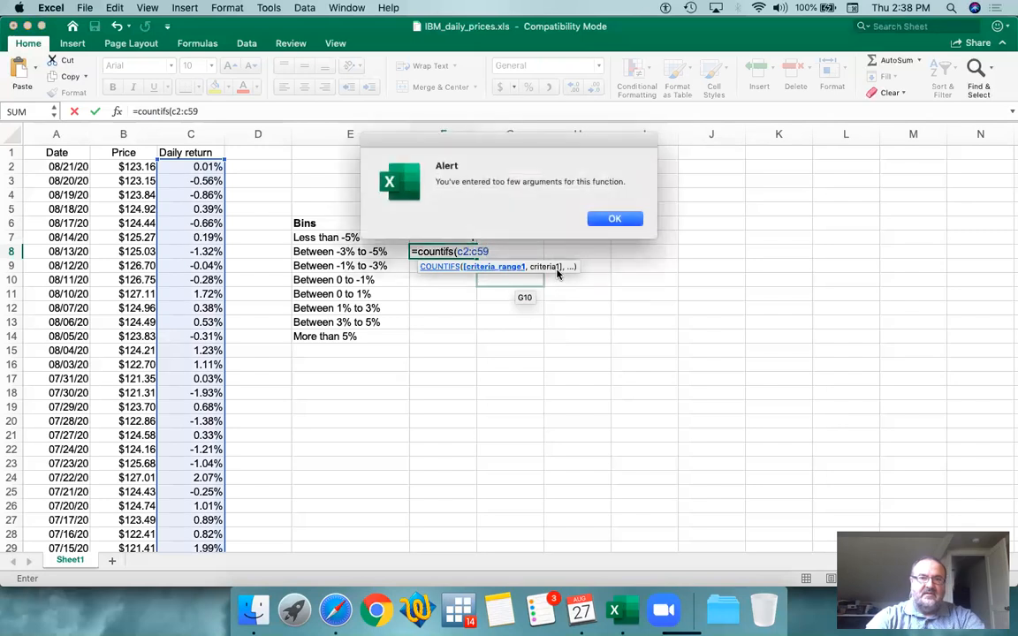
key("Return")
left_click_drag(172, 112, 205, 112)
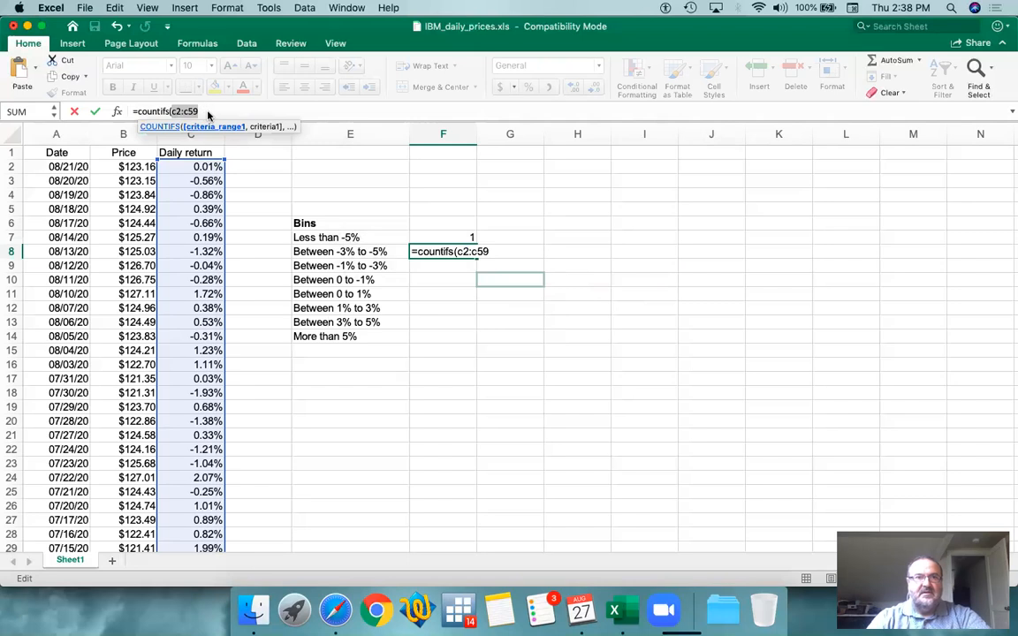
left_click(214, 110)
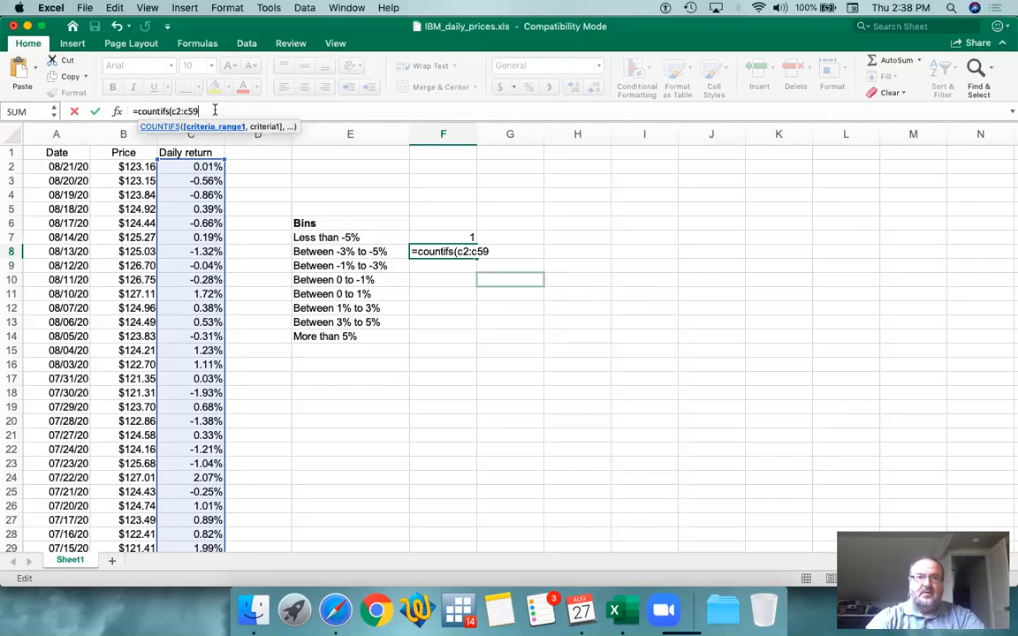
type(",")
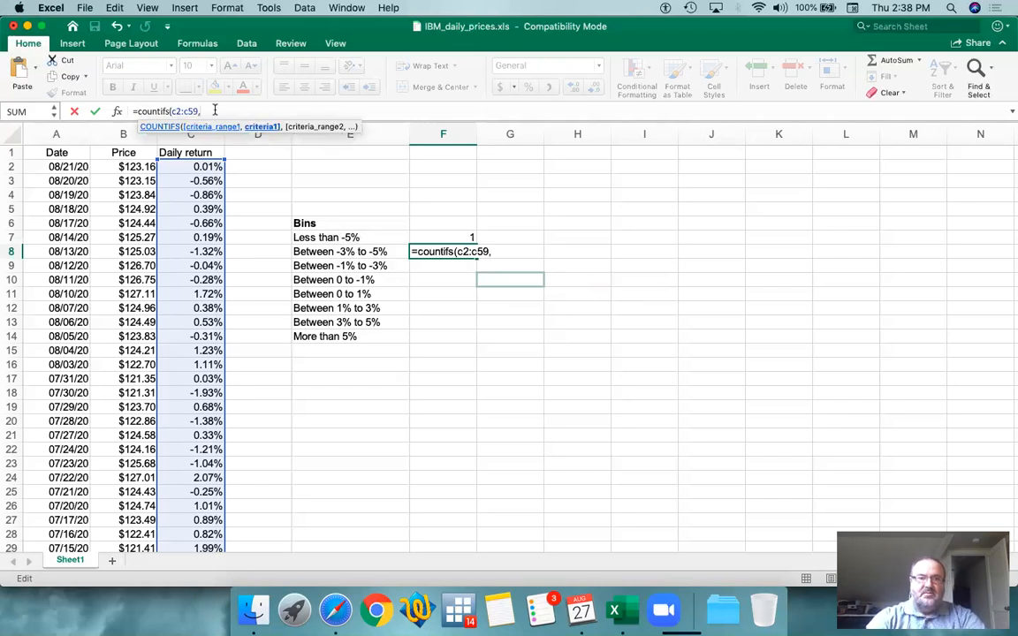
type("\"<")
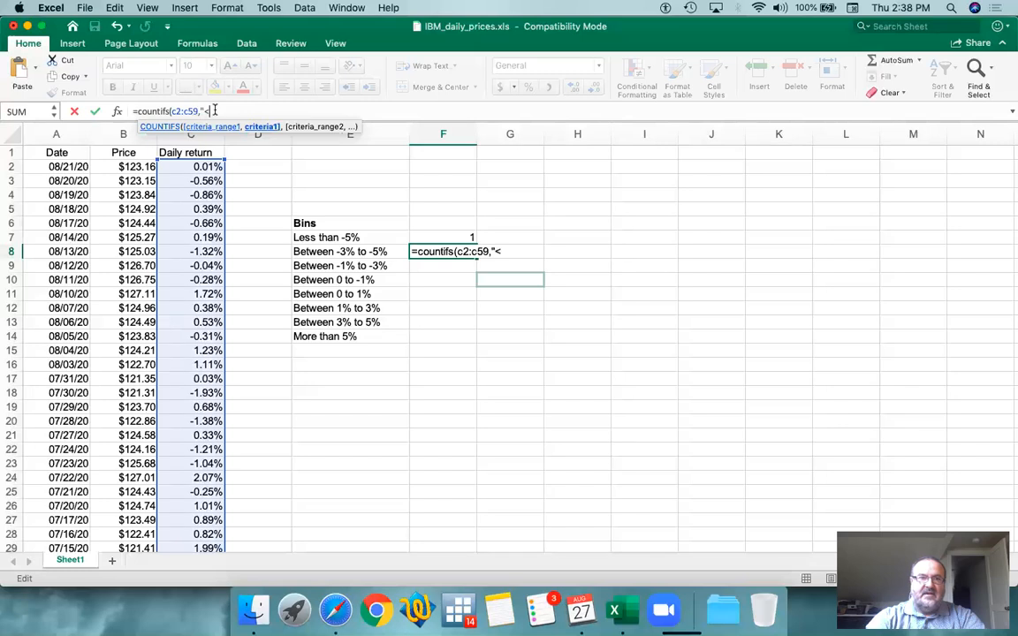
type("-0.03")
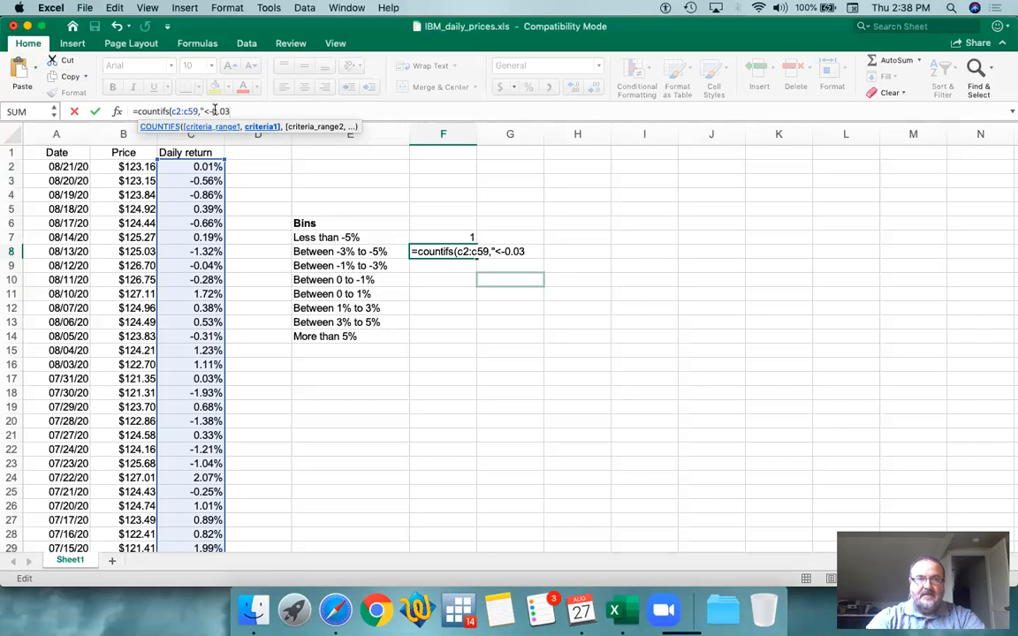
Complete the COUNTIFS formula in F8 with the second range C2:C59 and the criterion ">-0.05"
type("\",c2:c59")
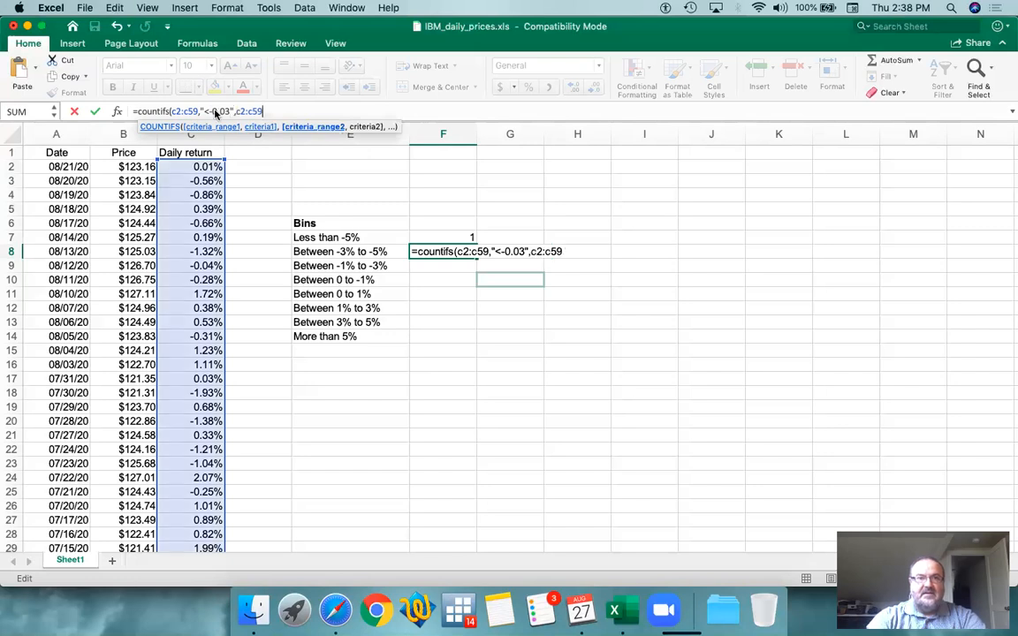
type("\"")
key("BackSpace")
type(",\"")
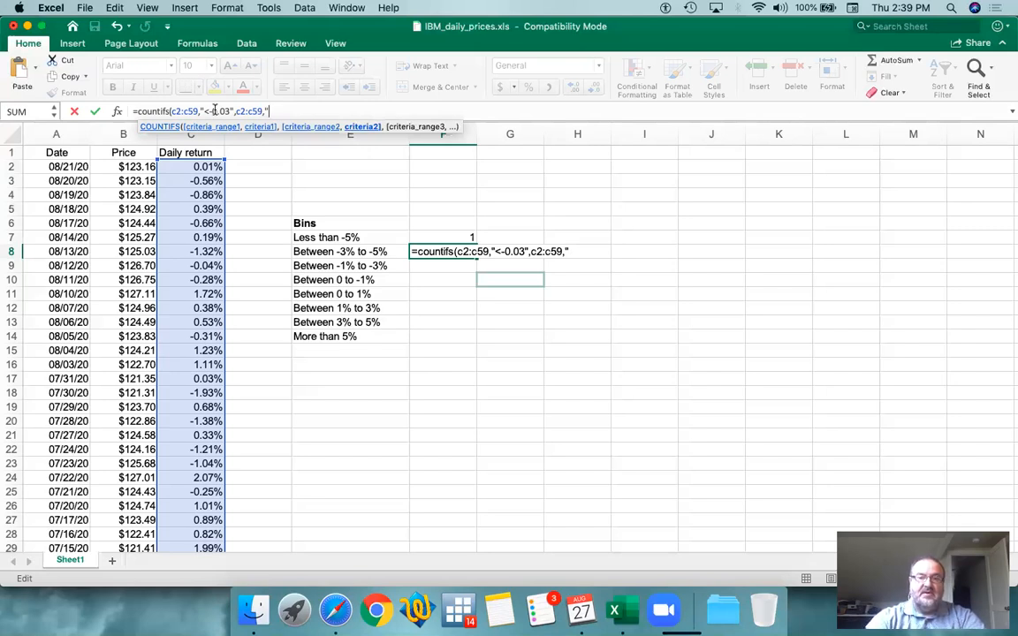
type(">-0.05\")")
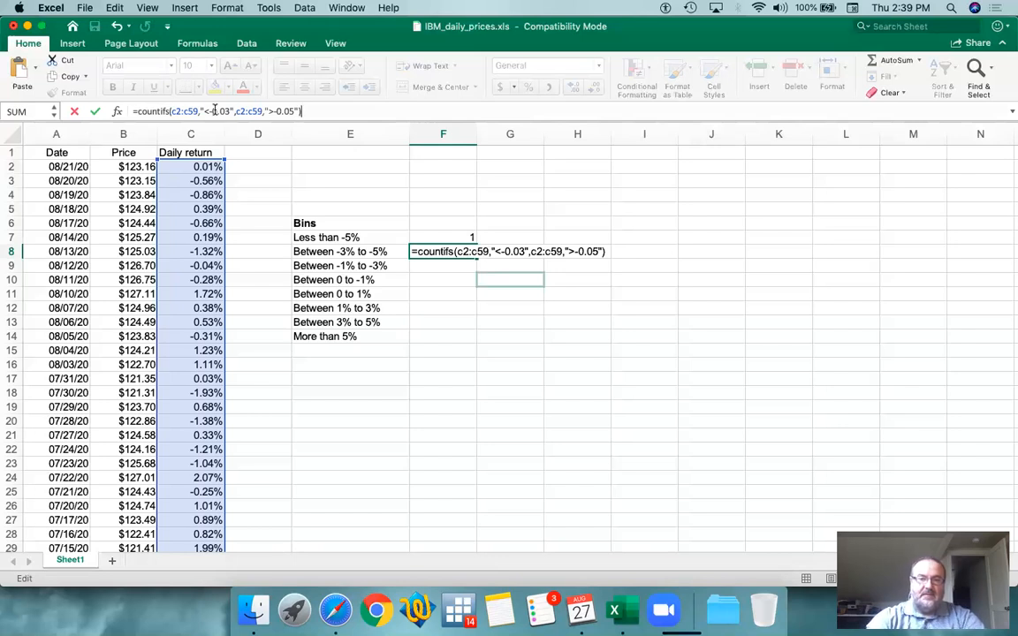
key("Return")
key("Up")
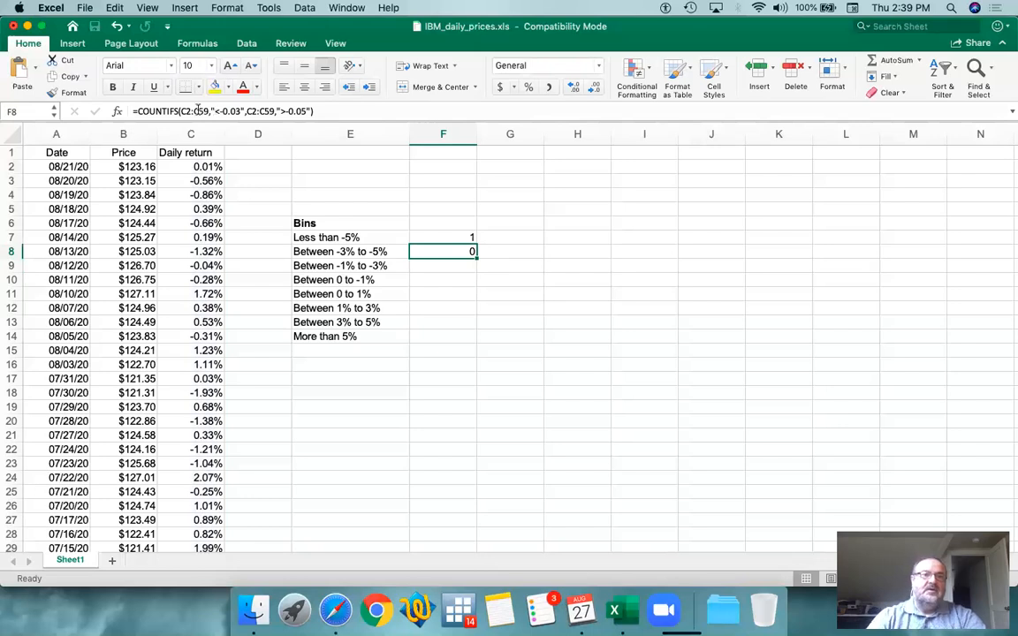
Copy the full text of the COUNTIFS formula in F8 and leave the cell unchanged
left_click(137, 112)
left_click_drag(137, 111, 291, 111)
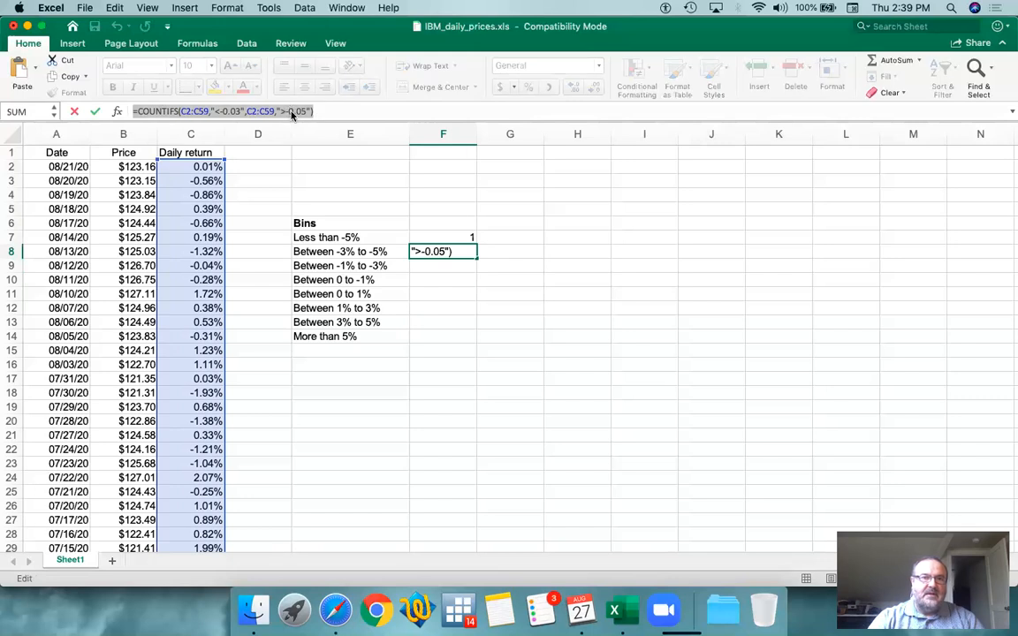
right_click(290, 111)
left_click(325, 131)
key("Escape")
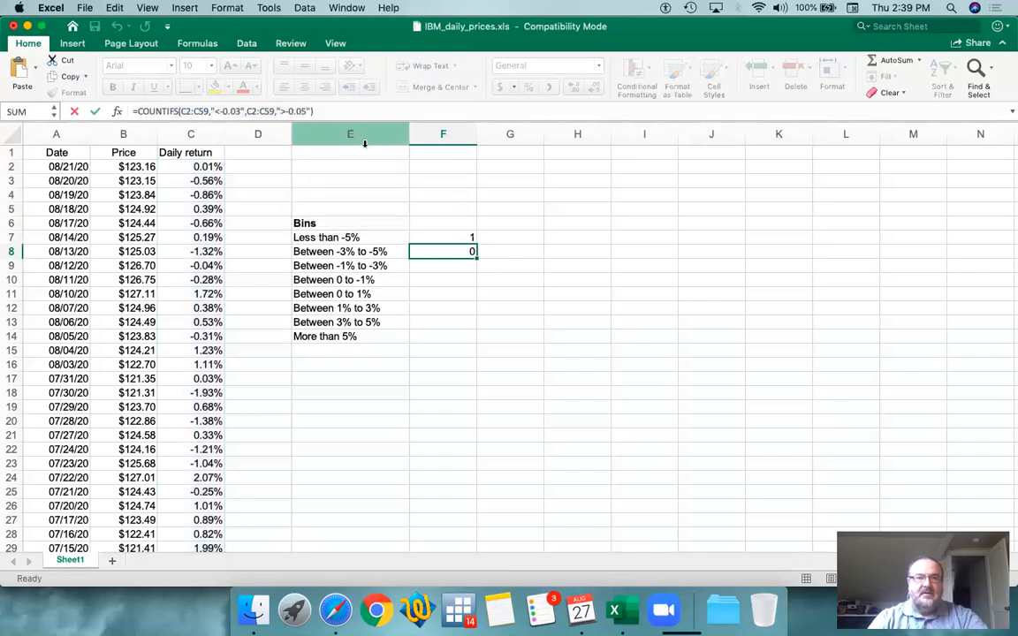
Paste the copied formula text into F9 and change its criteria to "<-0.01" and ">-0.03"
left_click(442, 265)
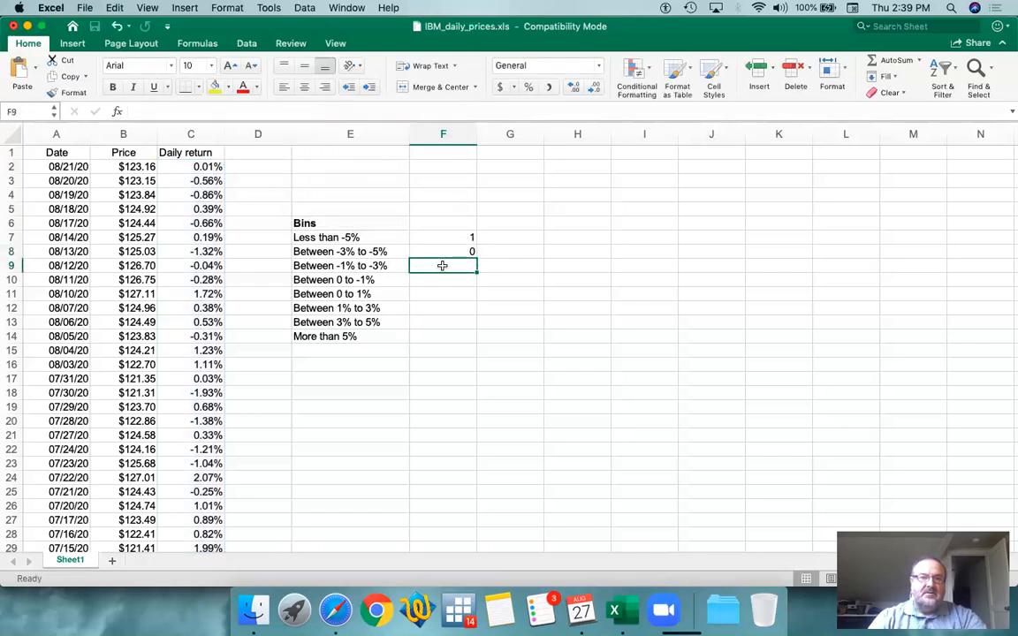
left_click(354, 112)
key("super+v")
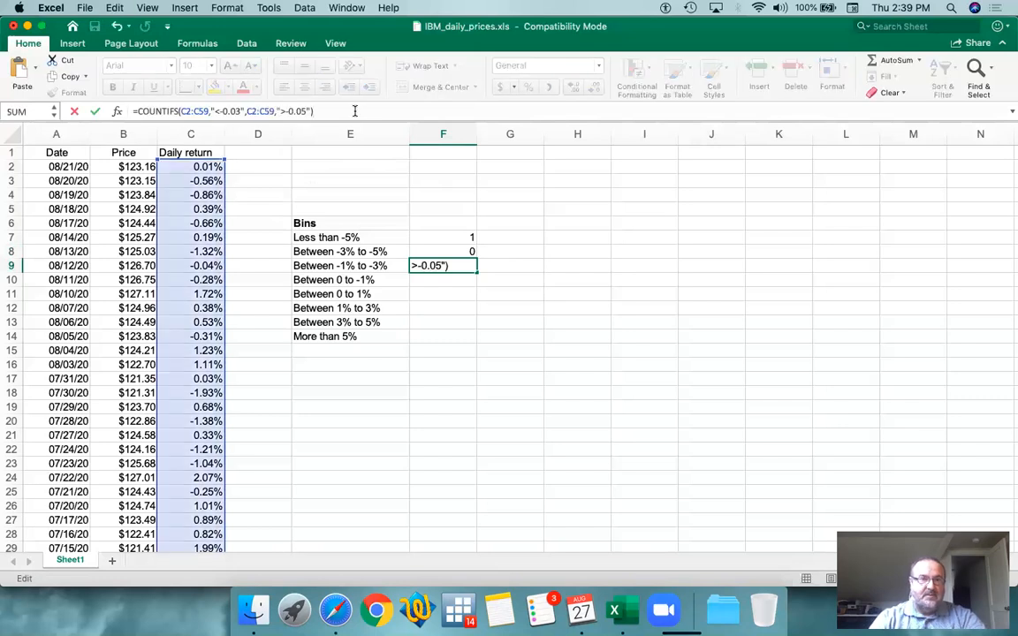
left_click(237, 111)
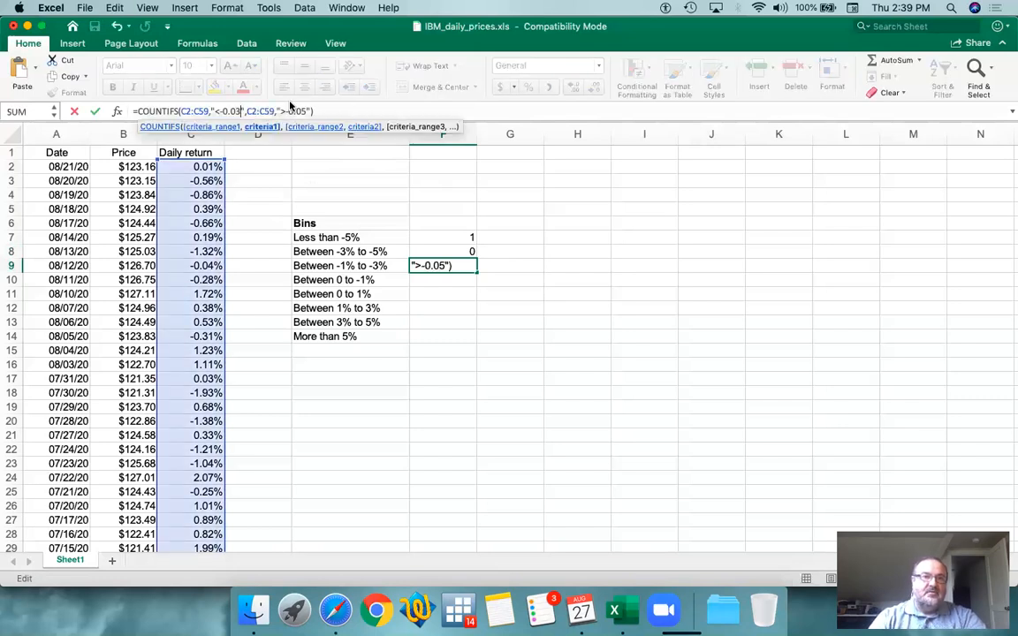
key("BackSpace")
type("1")
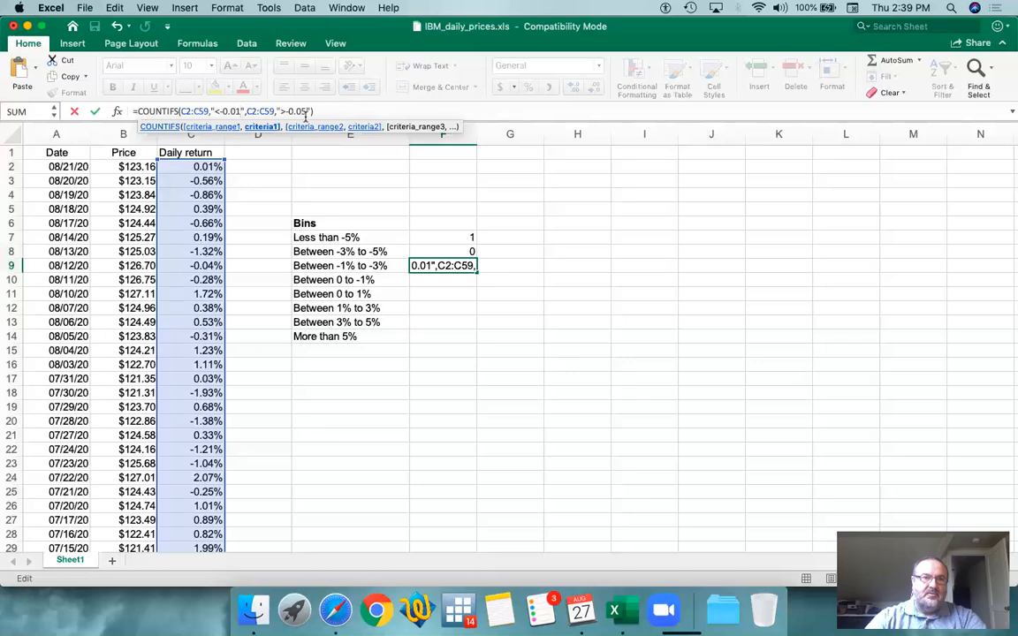
left_click(307, 111)
key("BackSpace")
type("3")
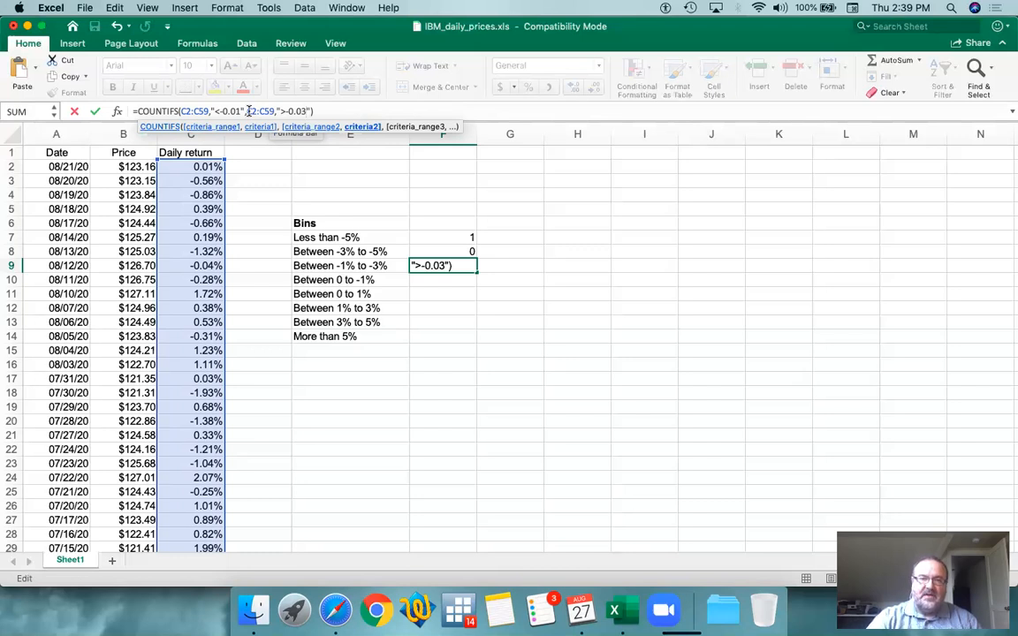
key("Return")
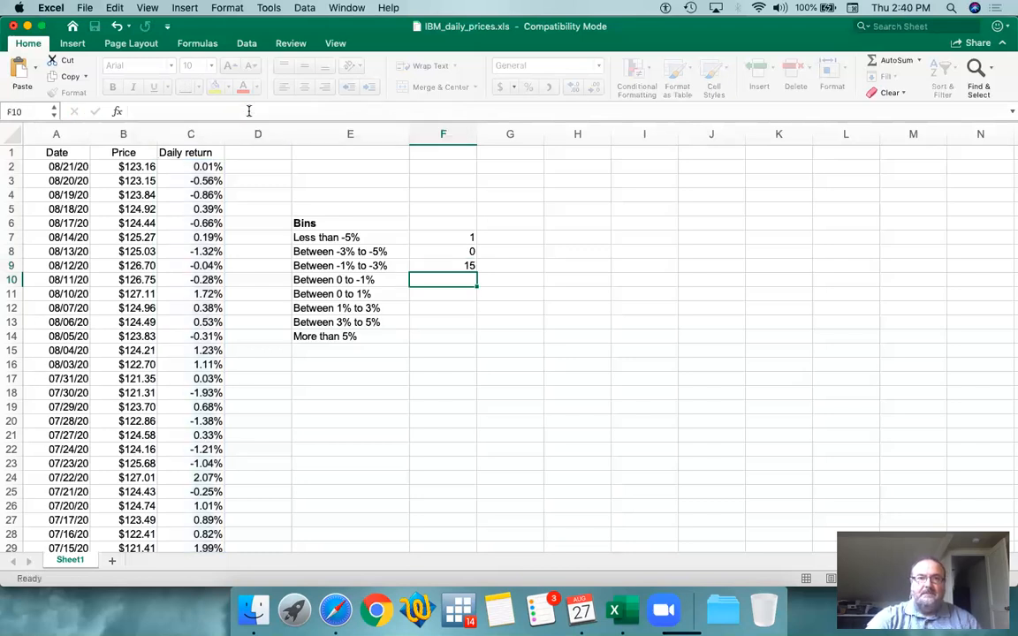
Paste the copied COUNTIFS formula text into F10 and change its criteria to "<0" and ">-0.01"
left_click(250, 111)
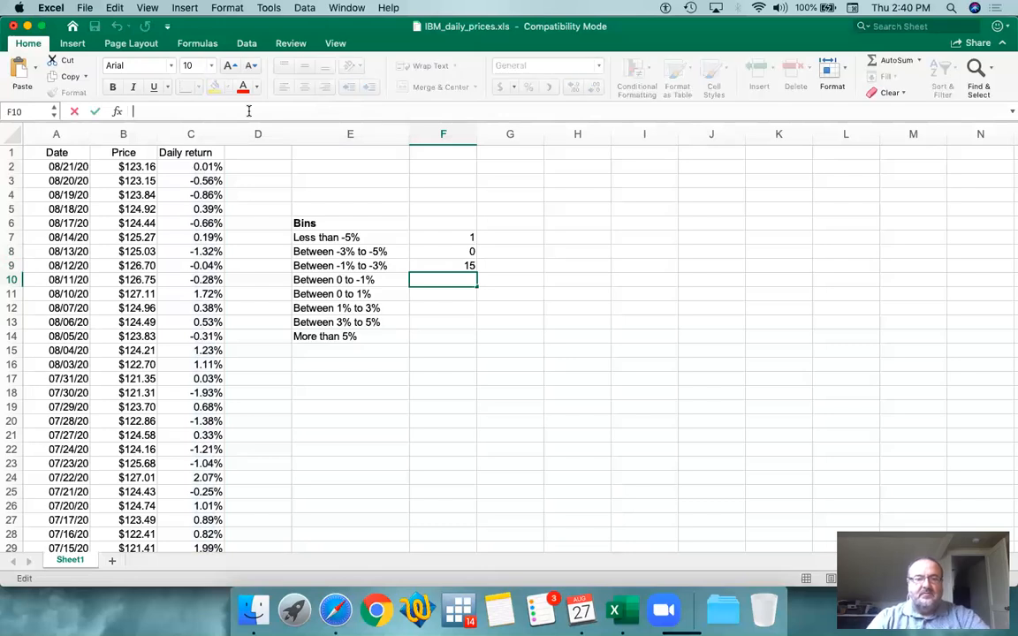
key("super+v")
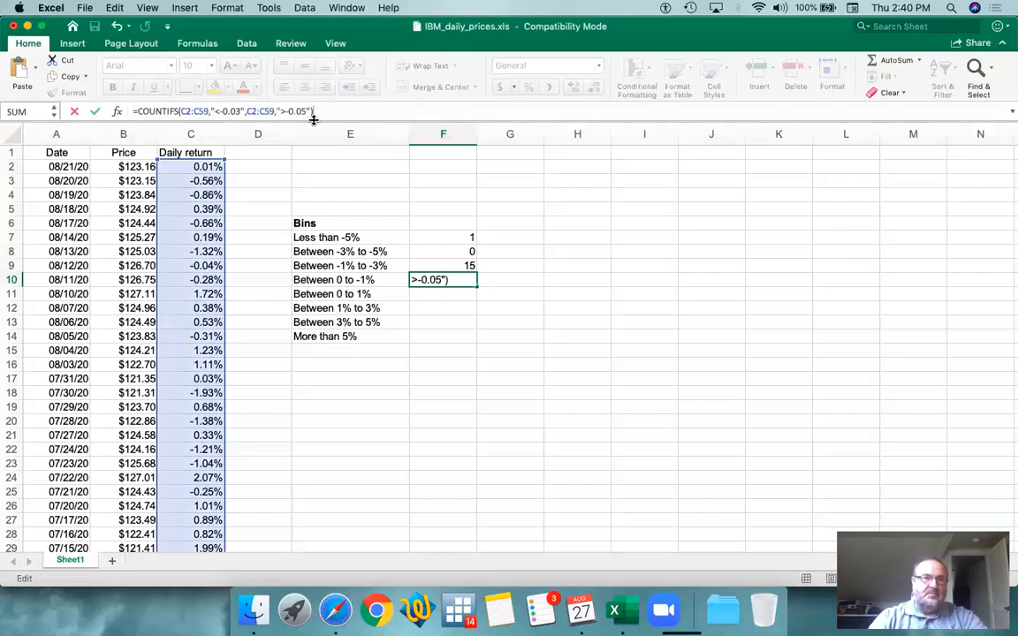
left_click(239, 111)
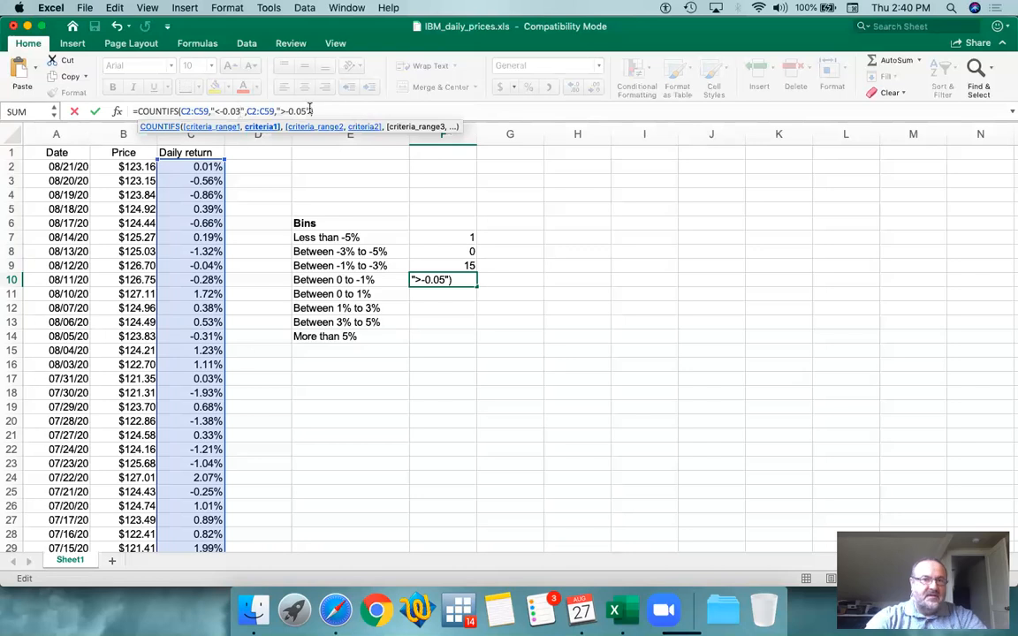
key("BackSpace")
key("BackSpace")
key("BackSpace")
key("BackSpace")
key("BackSpace")
type("0")
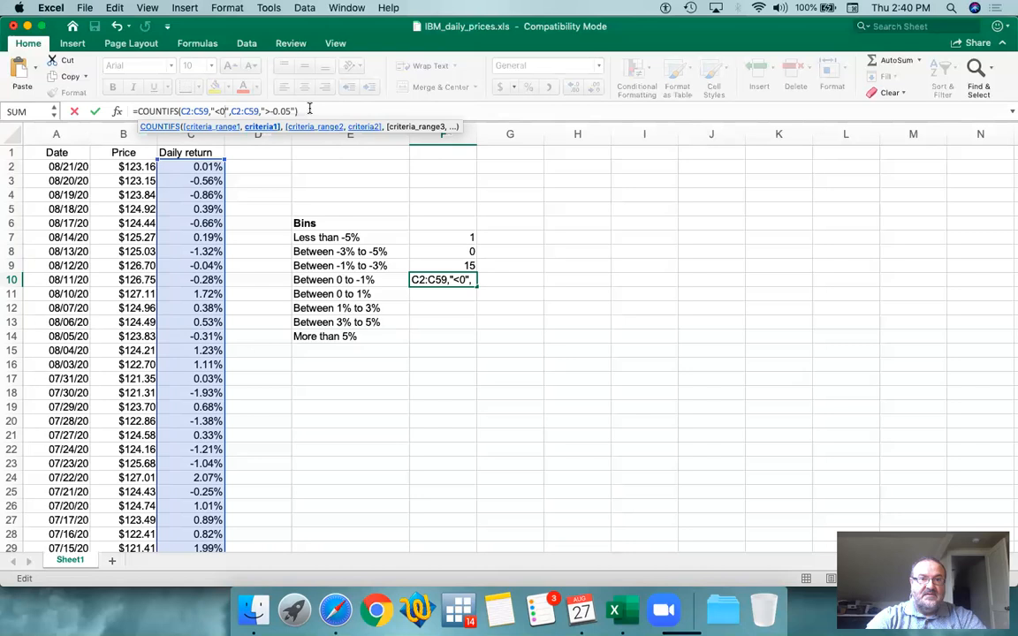
key("Right")
key("Right")
key("Right")
key("Right")
key("Right")
key("Right")
key("Right")
key("Right")
key("Right")
key("Right")
key("Right")
key("Right")
key("Right")
key("Right")
key("Right")
key("Right")
key("BackSpace")
type("1")
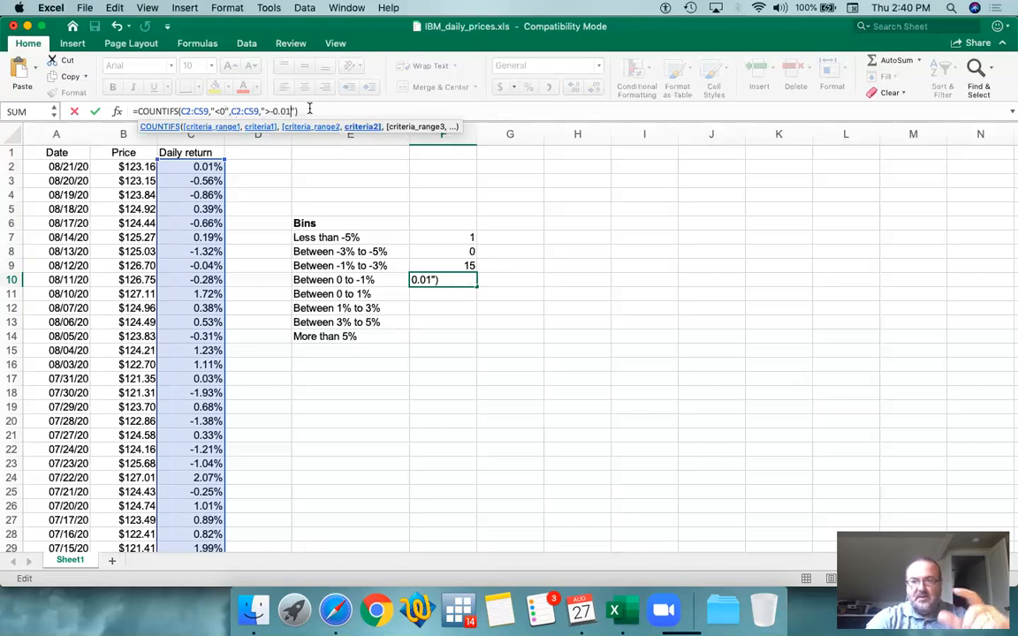
key("Return")
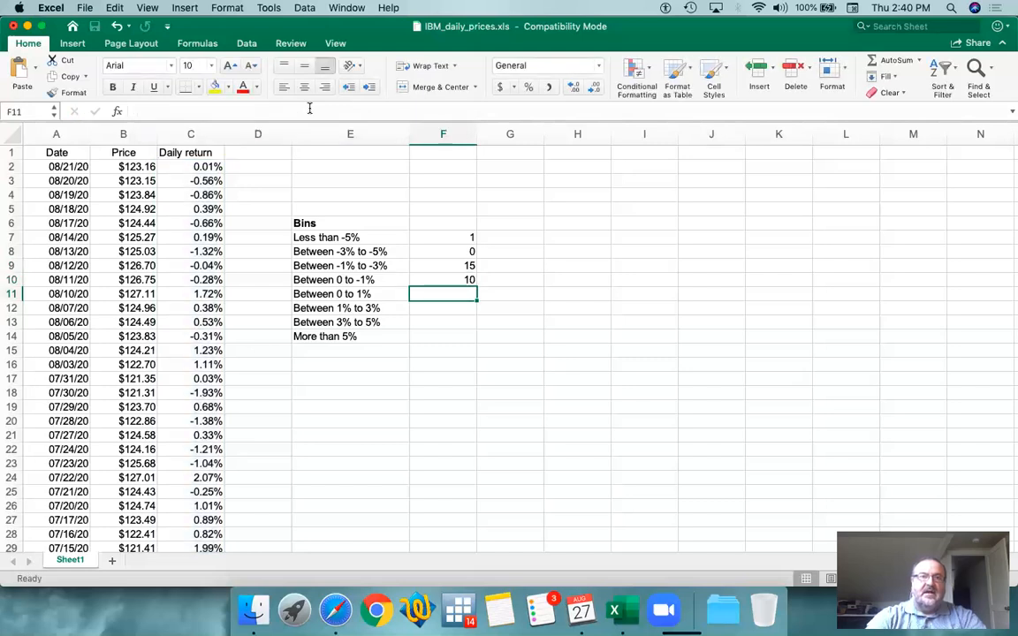
Paste the copied COUNTIFS formula text into F11 and change its criteria to ">0" and "<0.01"
left_click(309, 110)
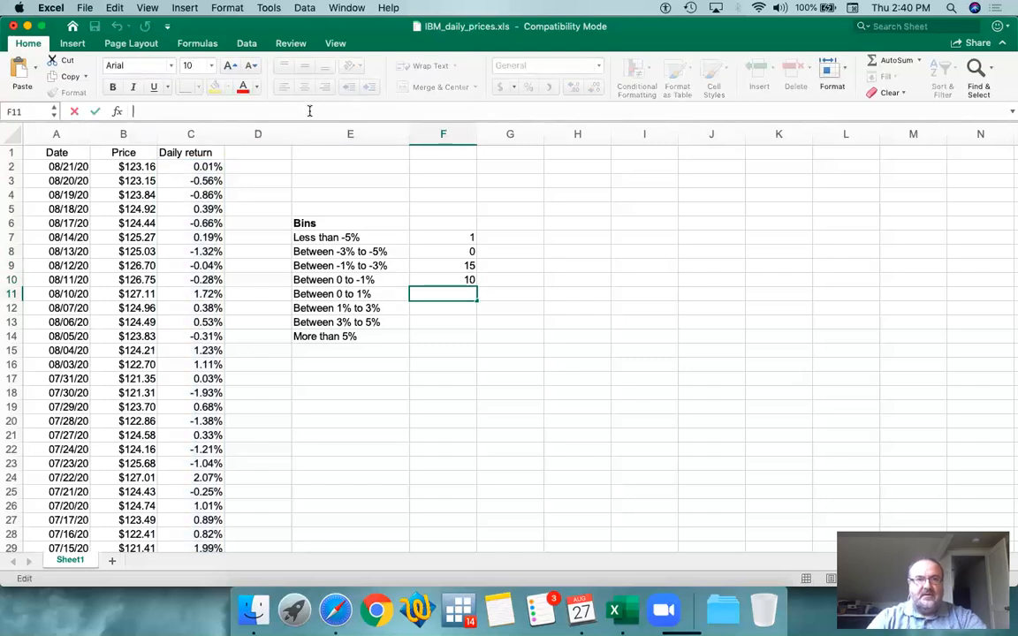
type("=COUNTIFS(C2:C59,\"<-0.03\",C2:C59,\">-0.05\")")
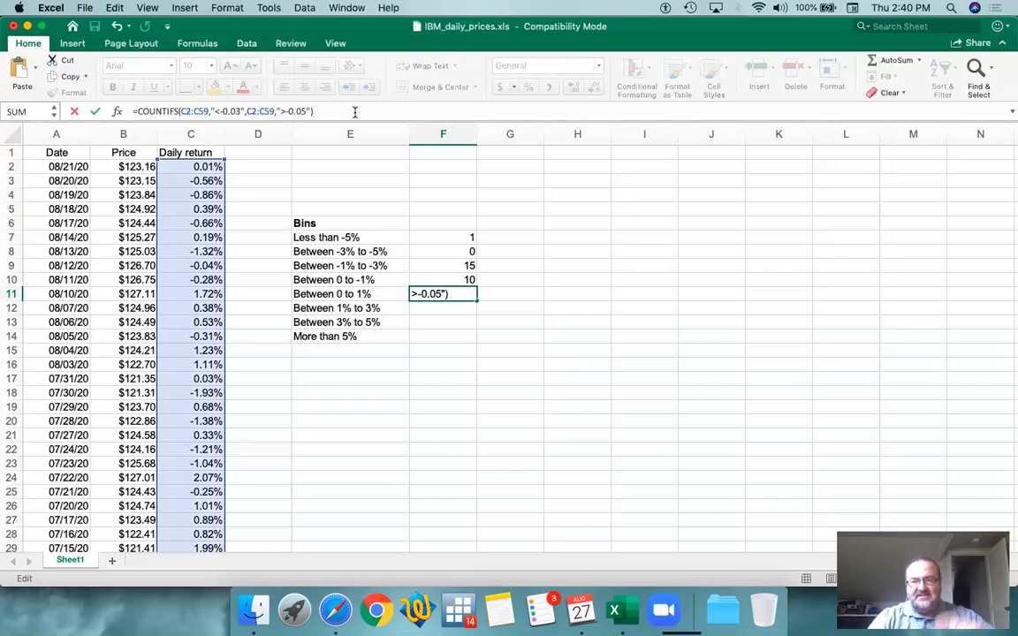
left_click(216, 111)
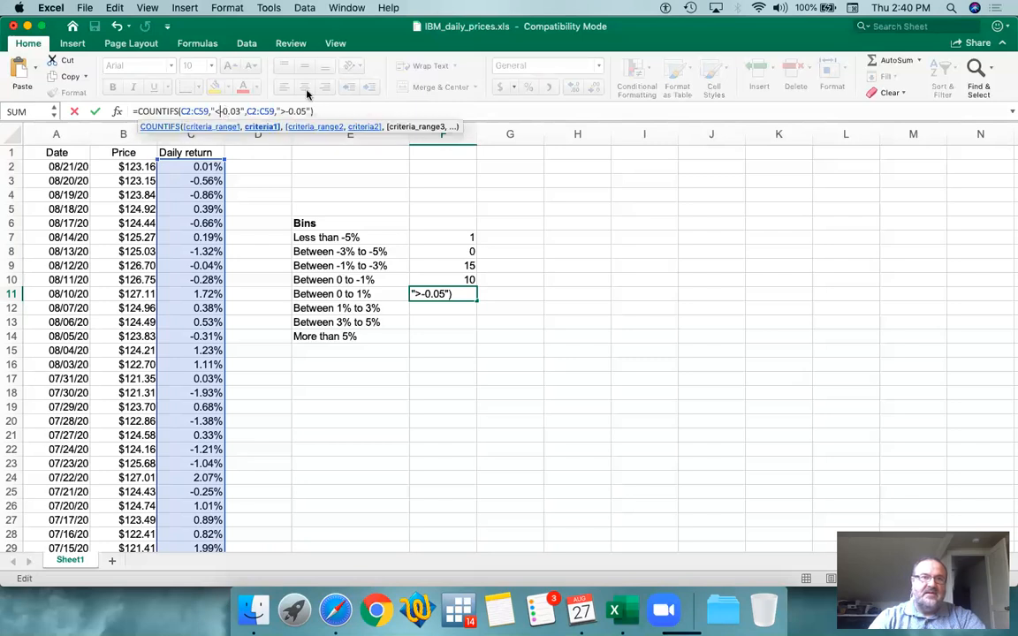
key("BackSpace")
key("Delete")
type(">")
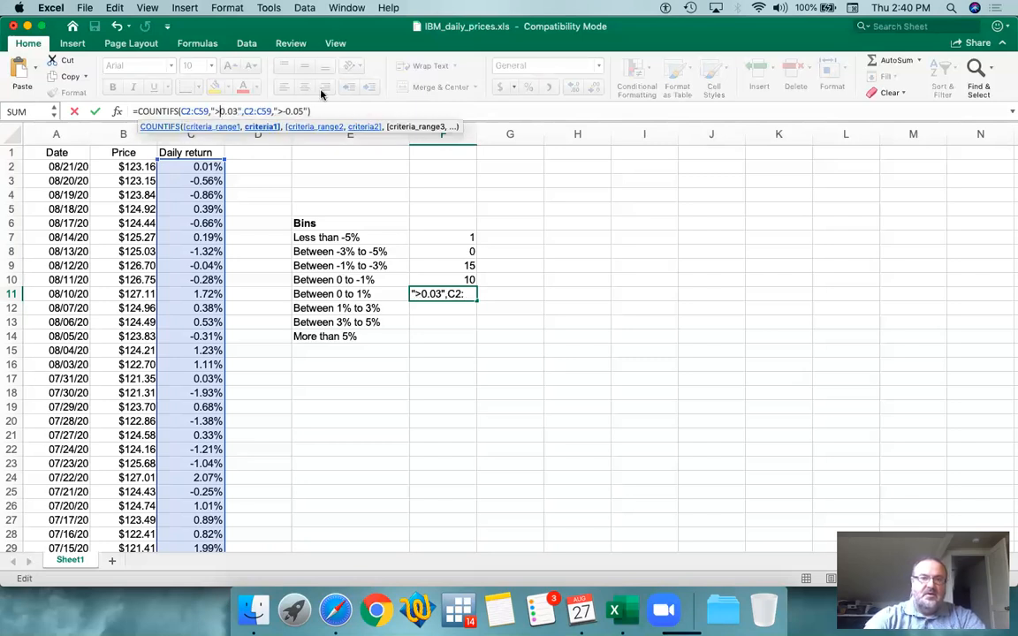
key("Right")
key("Delete")
key("Delete")
key("Delete")
key("Right")
key("Right")
key("Right")
key("Right")
key("Right")
key("Right")
key("Right")
key("Right")
key("Right")
key("Right")
key("Delete")
key("Delete")
type("<")
key("Right")
key("Right")
key("Right")
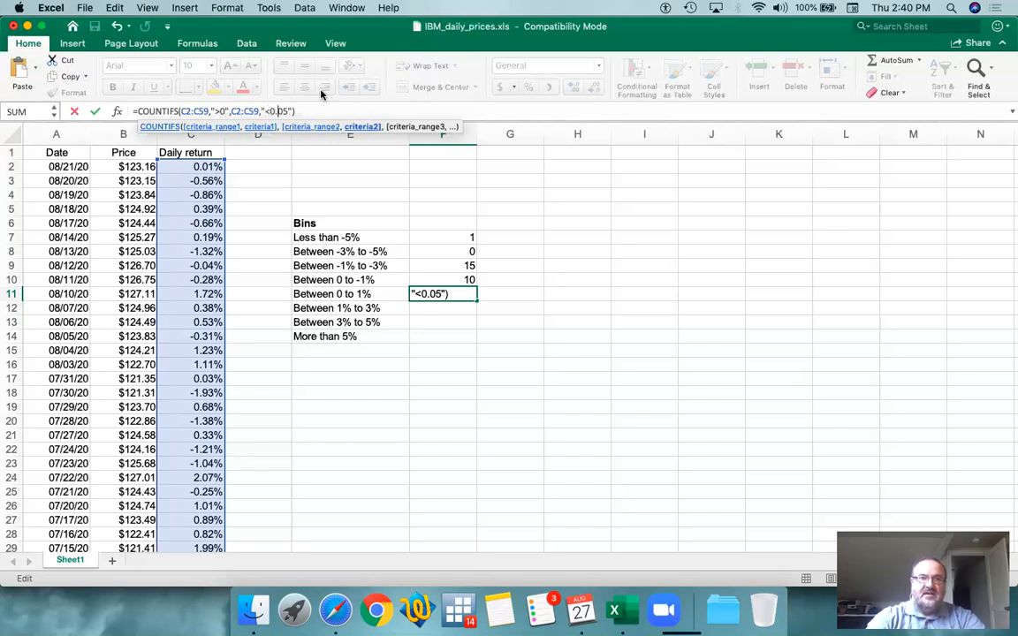
key("Delete")
type("1")
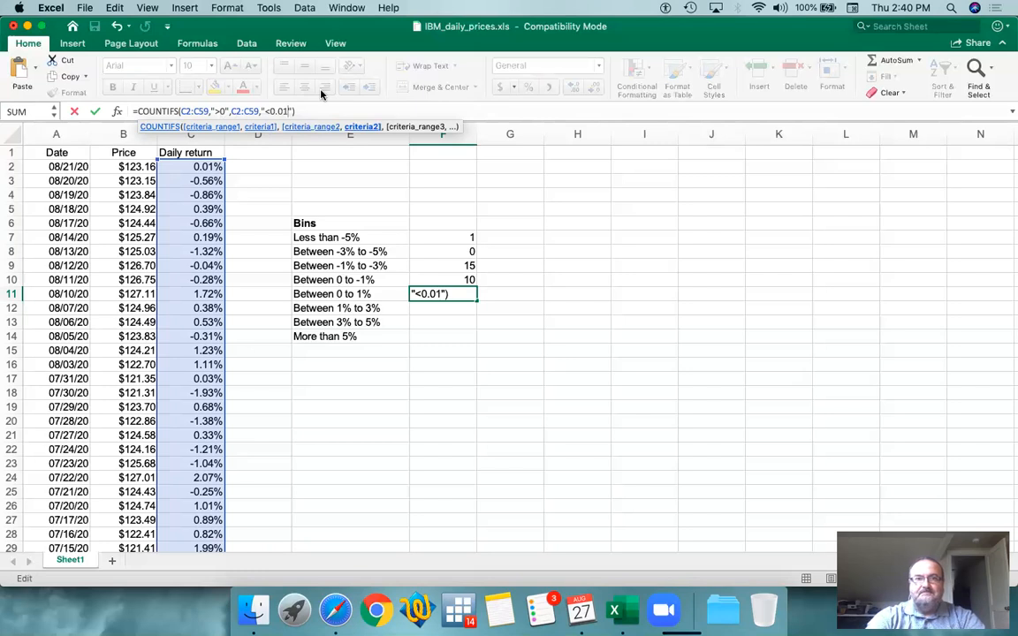
Copy the full text of the COUNTIFS formula in F11 and enter the formula in the cell
left_click_drag(129, 110, 282, 92)
key("super+c")
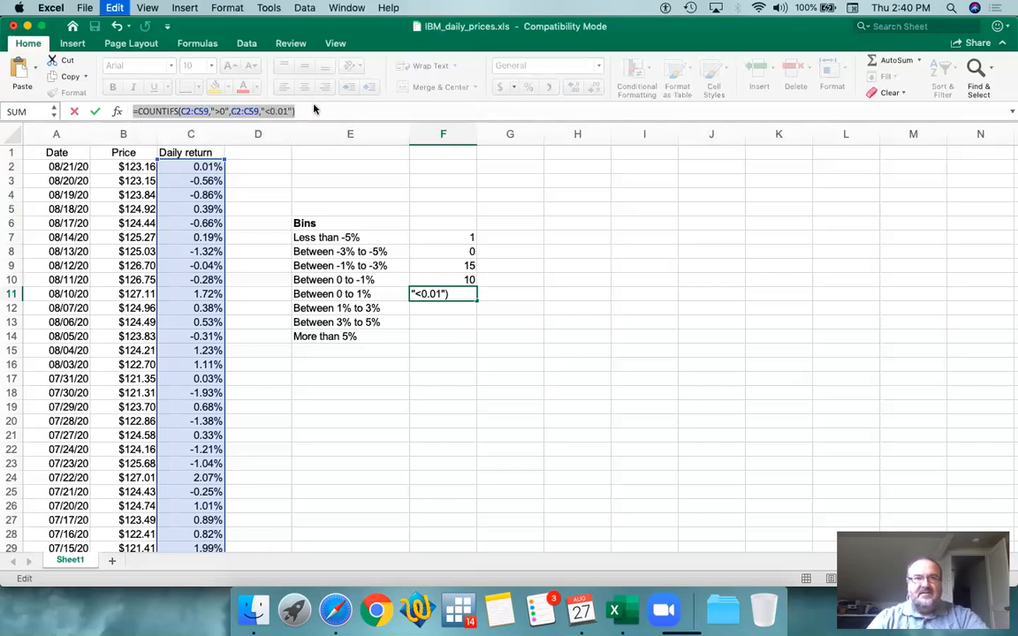
left_click(334, 112)
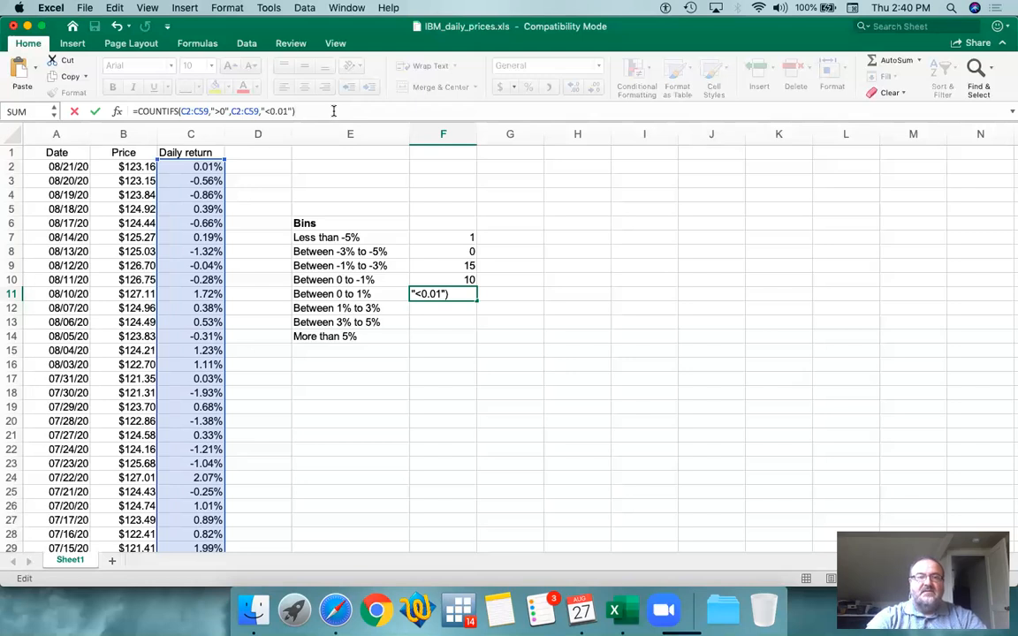
key("Return")
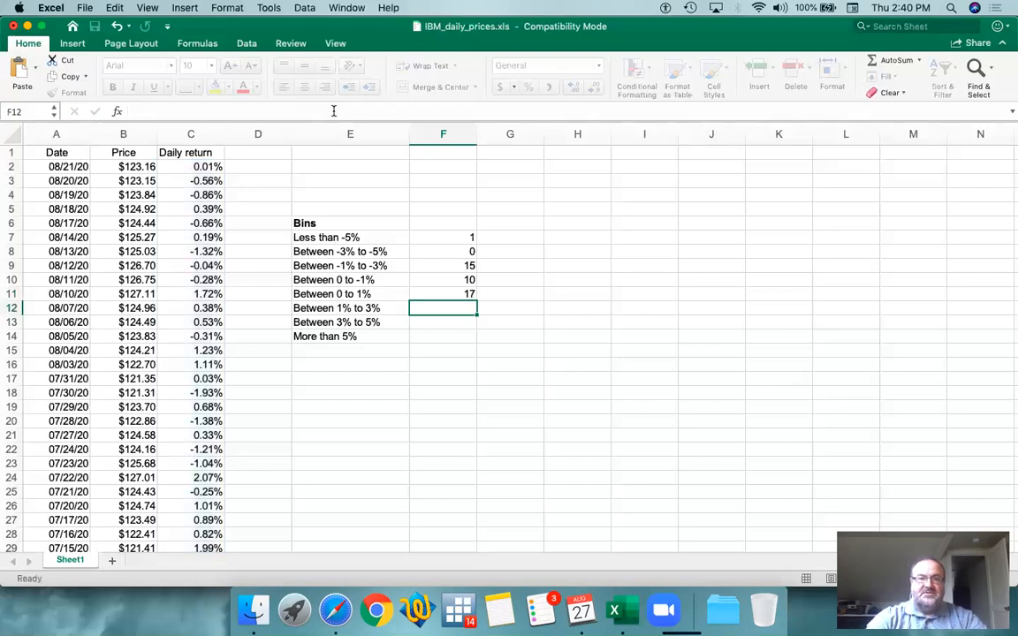
Put the F11 formula text into F12 and change its criteria to ">0.01" and "<0.03"
key("ctrl+apostrophe")
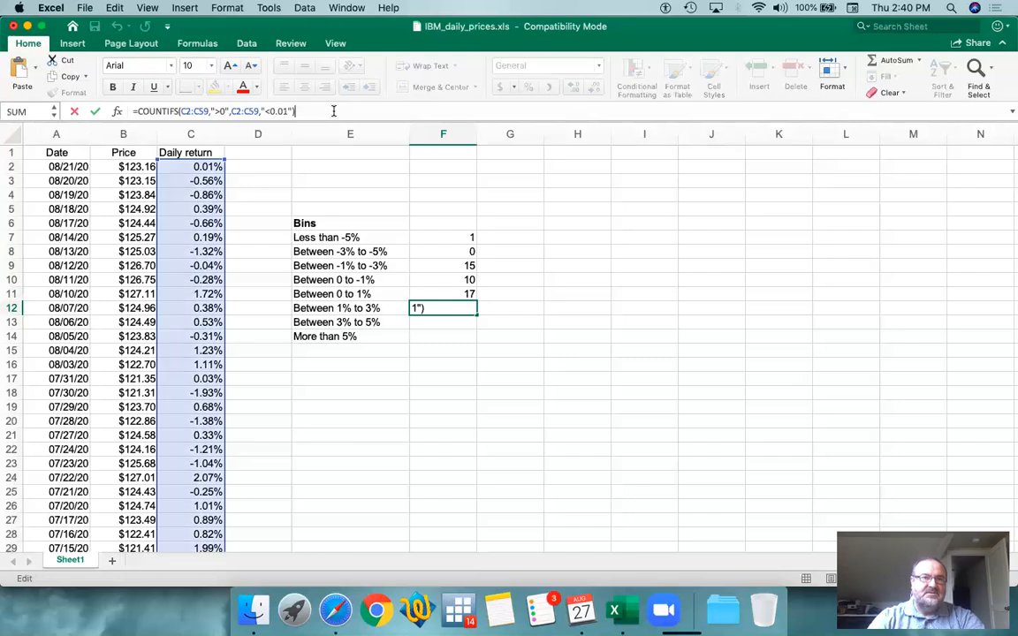
left_click(226, 112)
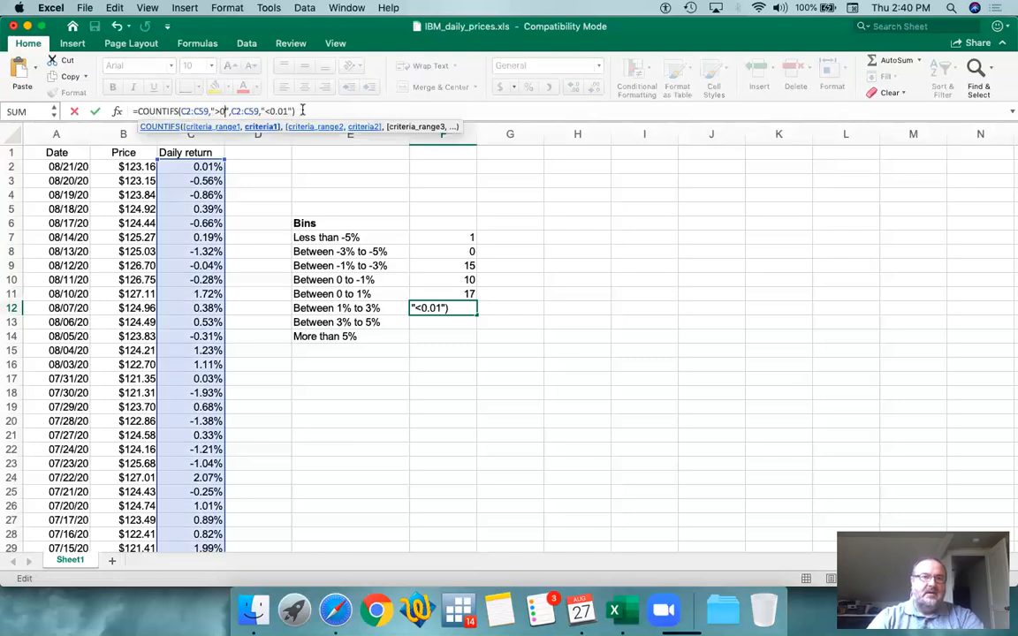
type(".01")
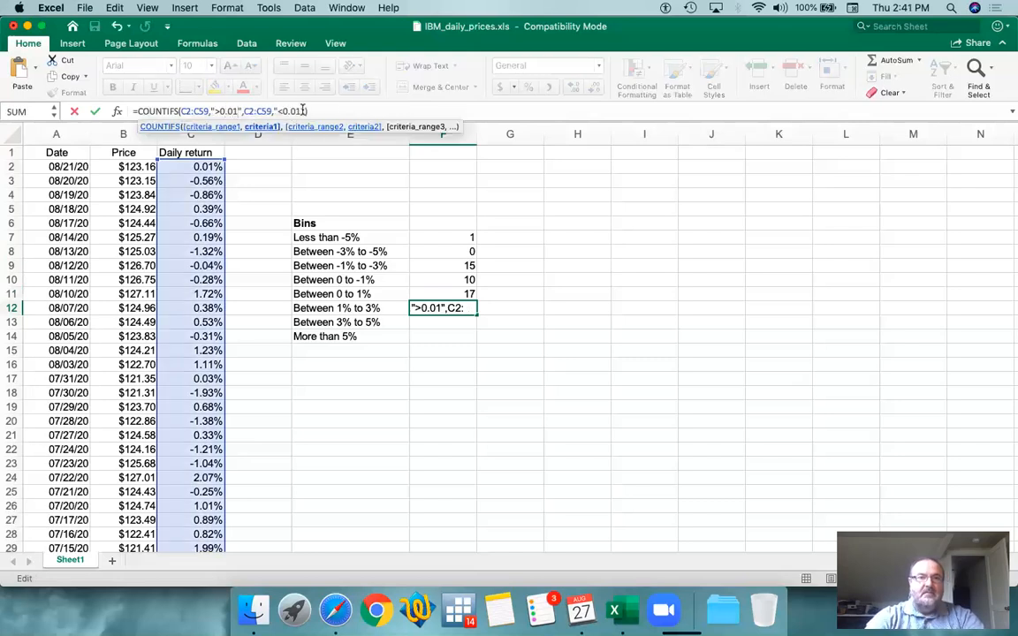
key("Right")
key("Right")
key("Right")
key("Right")
key("Right")
key("Right")
key("Right")
key("Right")
key("Right")
key("Right")
key("Right")
key("Right")
key("Right")
key("Right")
key("Right")
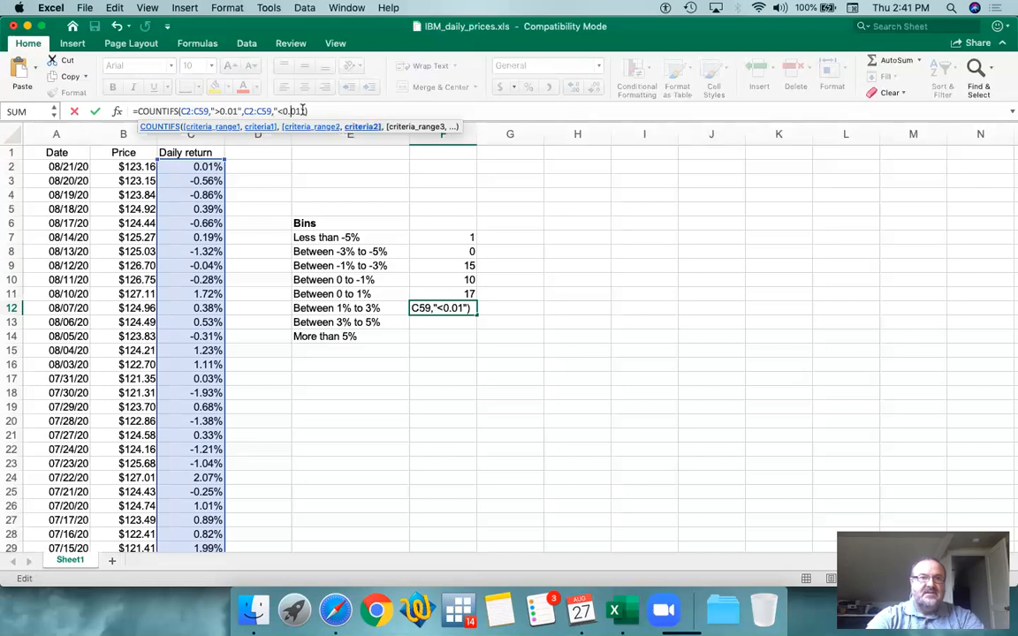
key("BackSpace")
type("3")
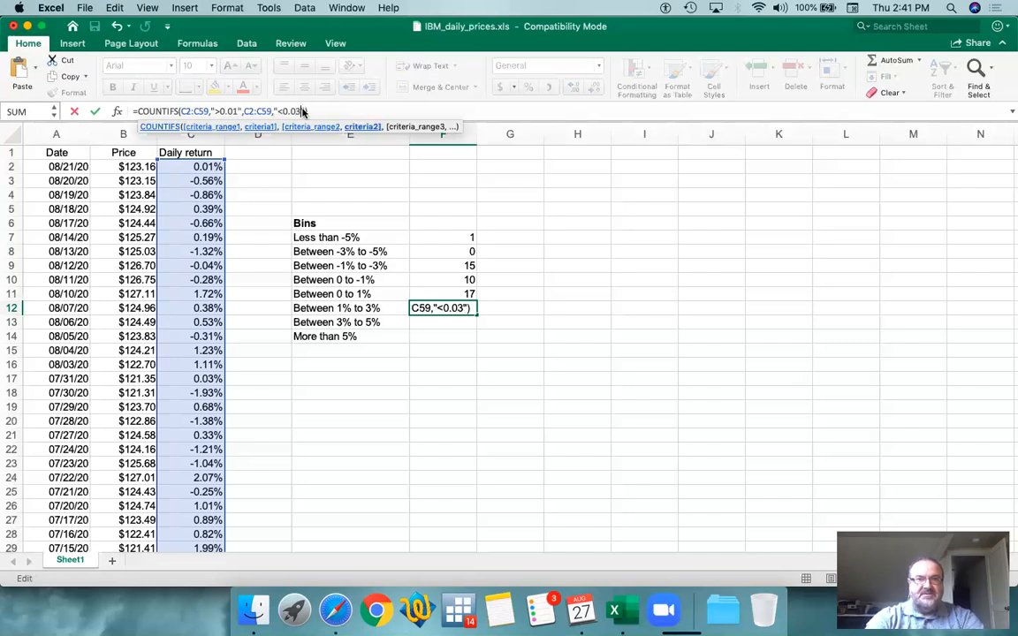
key("Return")
Paste the copied F11 formula text into F13 and change its criteria to ">0.03" and "<0.05"
left_click(302, 111)
key("super+v")
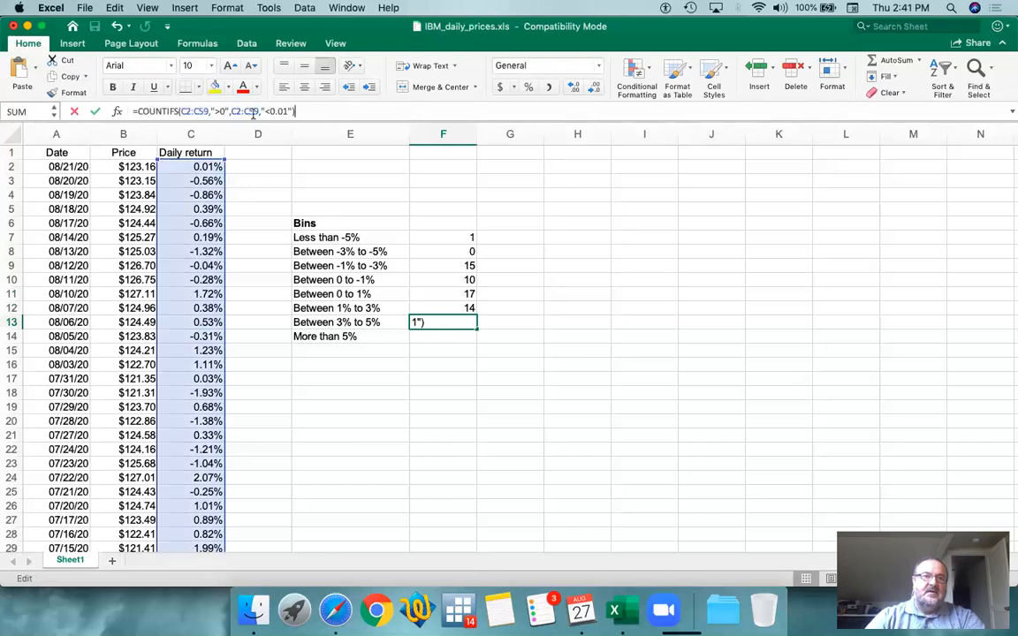
left_click(224, 110)
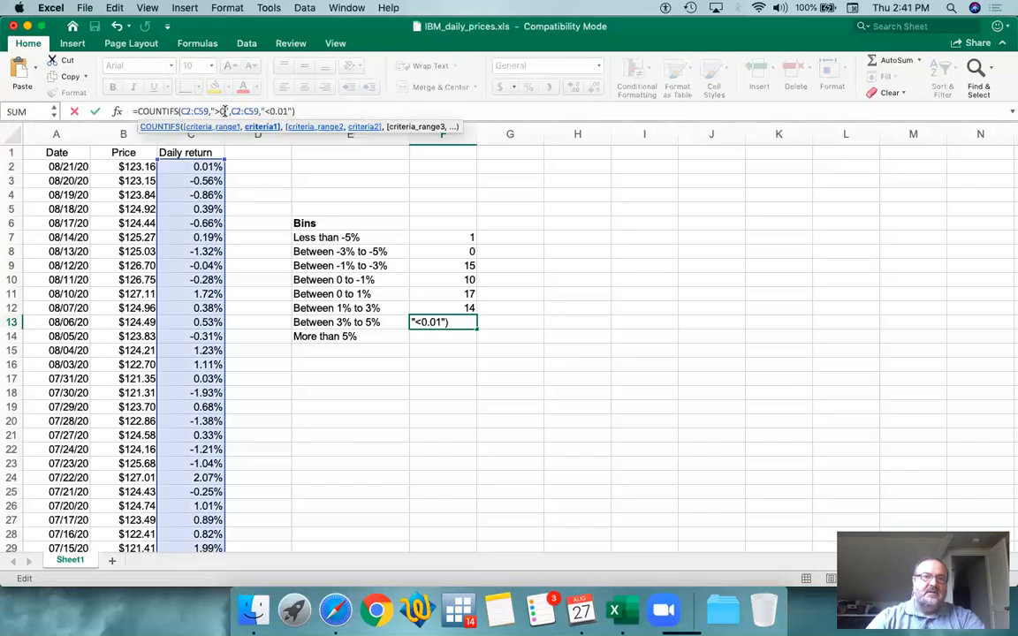
type(".03")
key("Right")
key("Right")
key("Right")
key("Right")
key("Right")
key("Right")
key("Right")
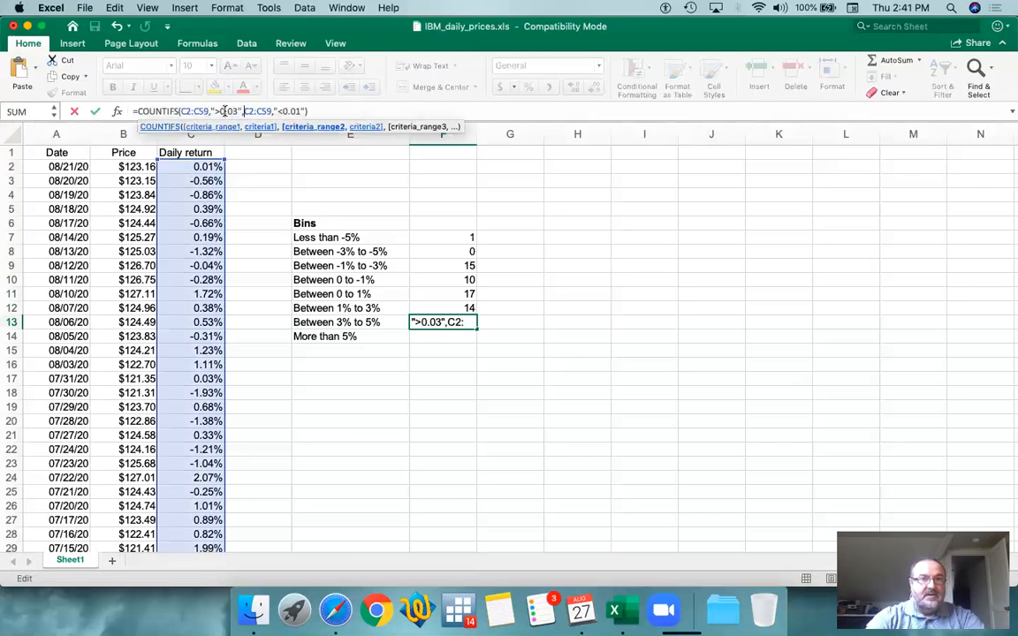
key("Right")
key("Right")
key("Right")
key("Right")
key("Right")
key("Right")
key("Right")
key("Right")
key("BackSpace")
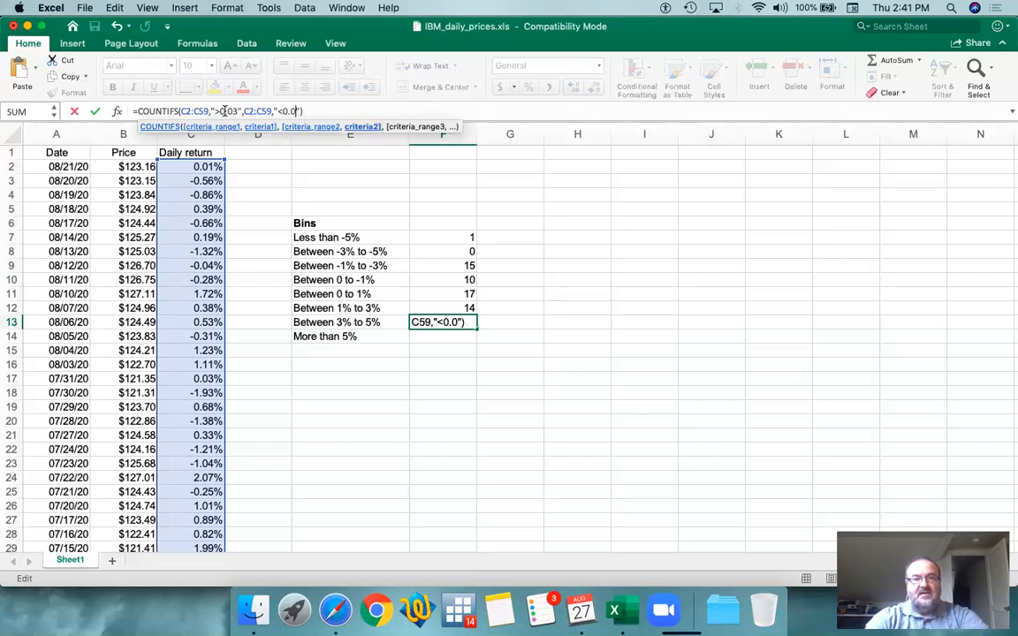
type("5")
key("Return")
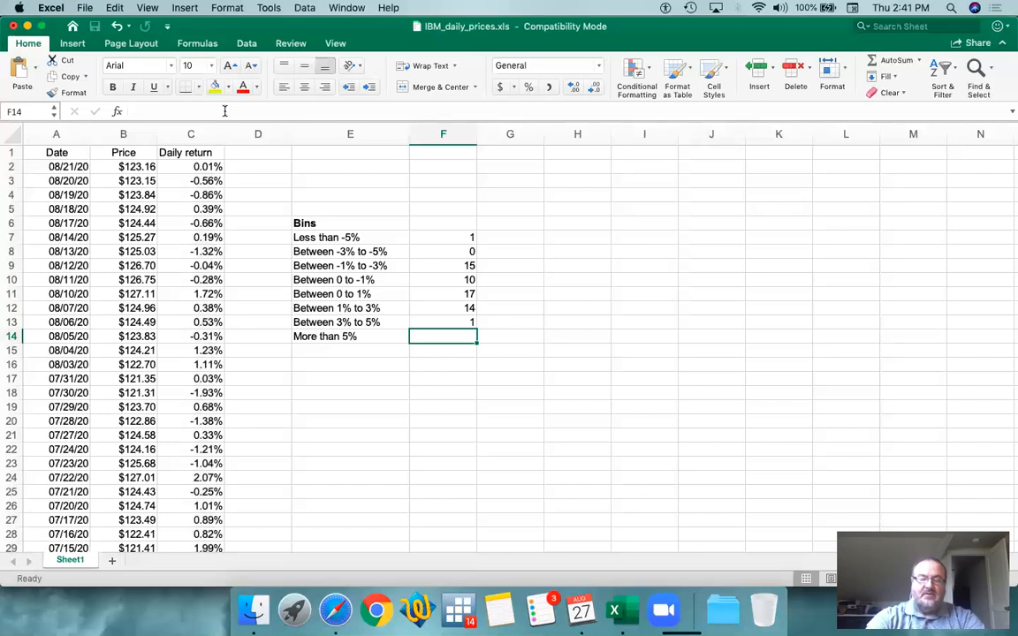
Enter a COUNTIF formula in F14 for the range C2:C59 with the criterion ">0.05"
type("=countif(")
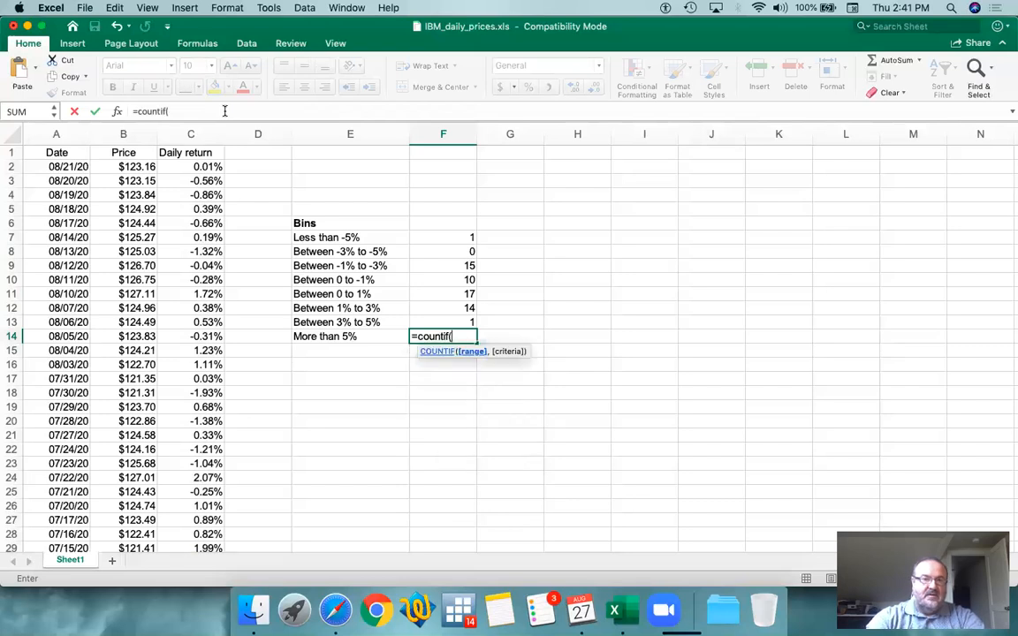
type("c2:c")
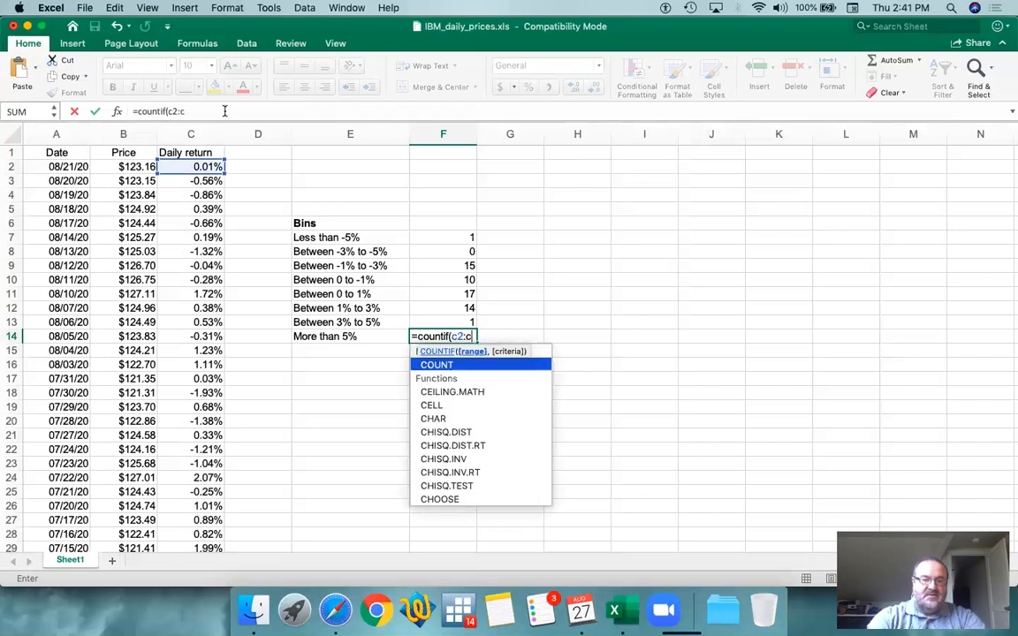
type("59,")
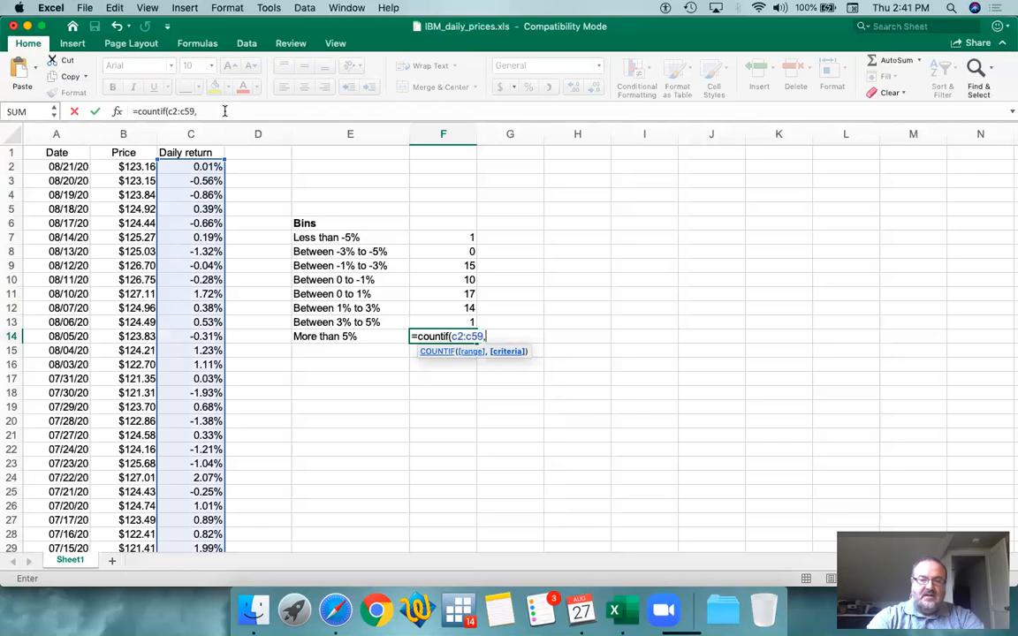
type("\">0.05\")")
key("Return")
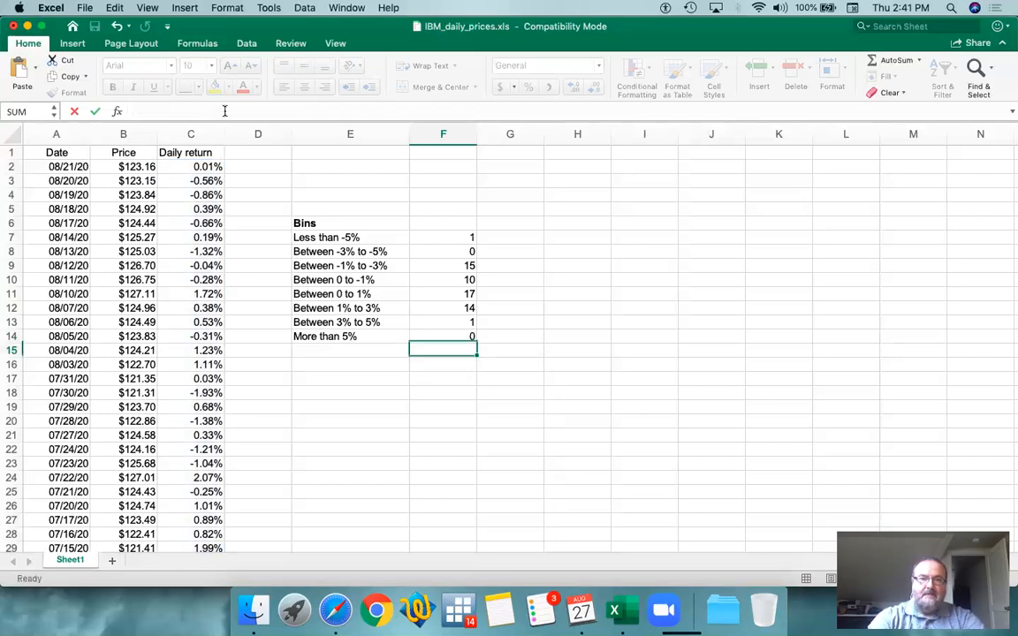
Review the counting formulas in F8 to F14, checking how each criterion treats its bin boundaries
key("Up")
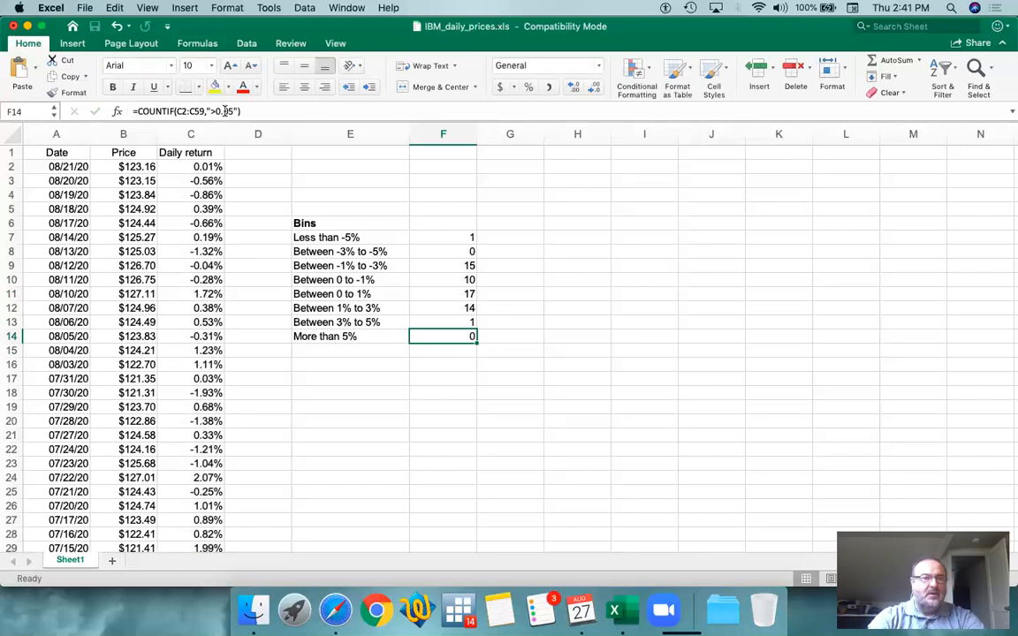
key("Up")
key("Up")
key("Up")
key("Up")
key("Up")
key("Up")
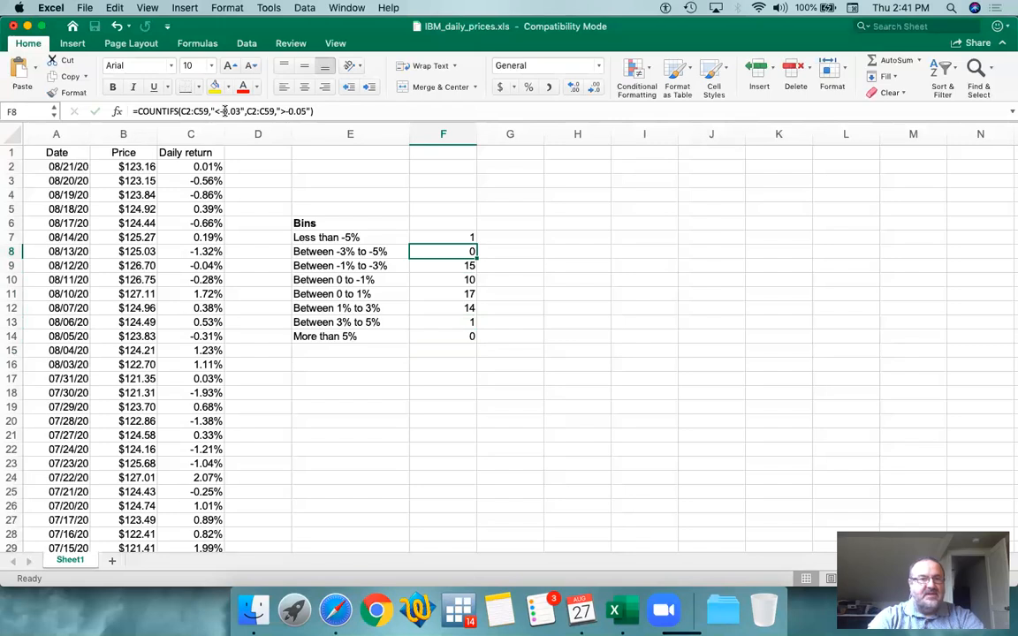
key("Down")
key("Down")
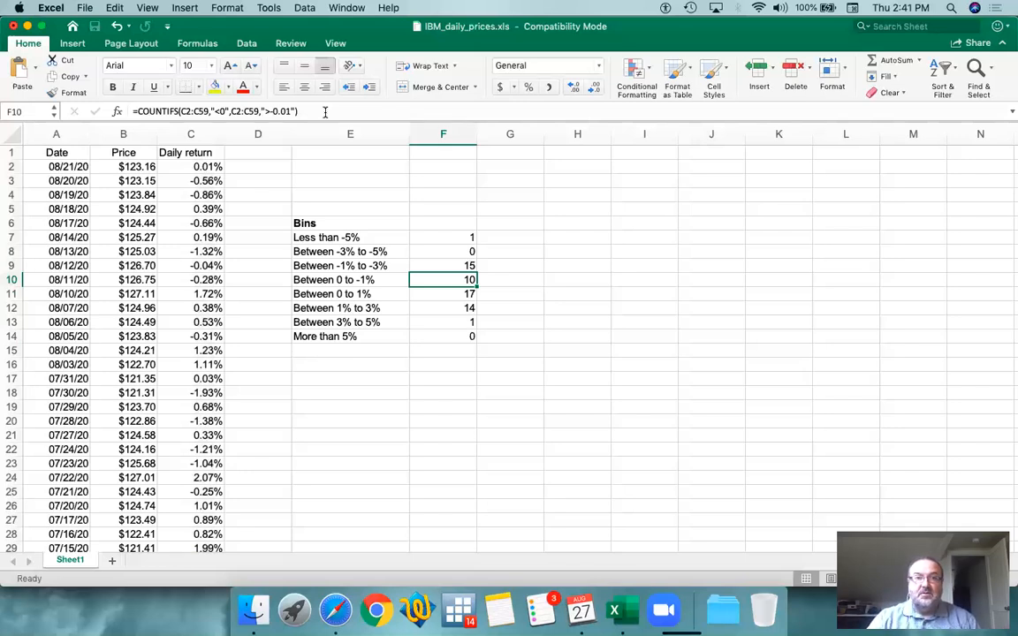
left_click(271, 111)
key("BackSpace")
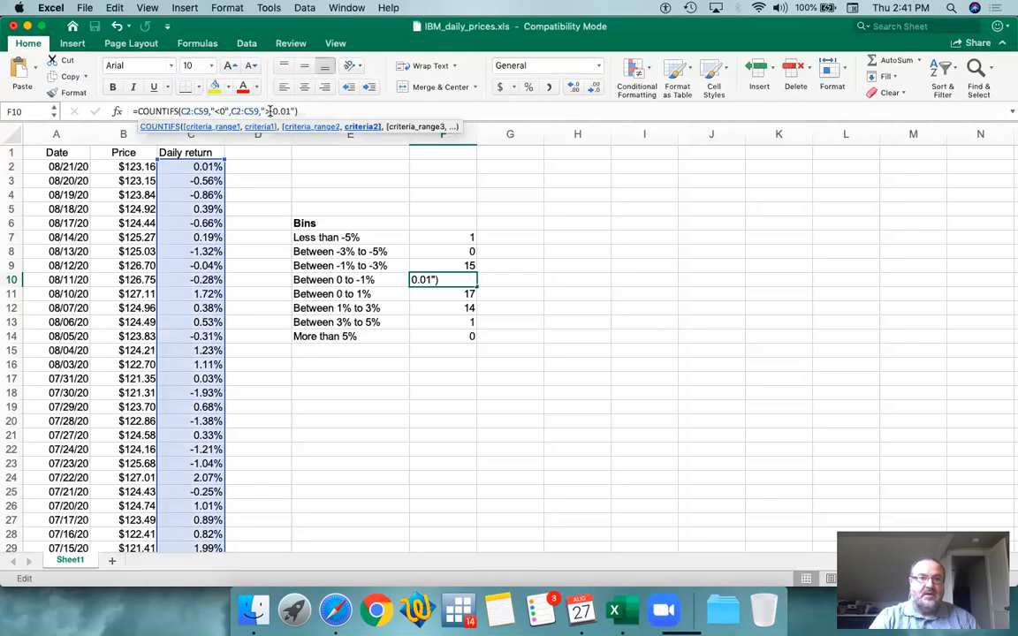
type("=-")
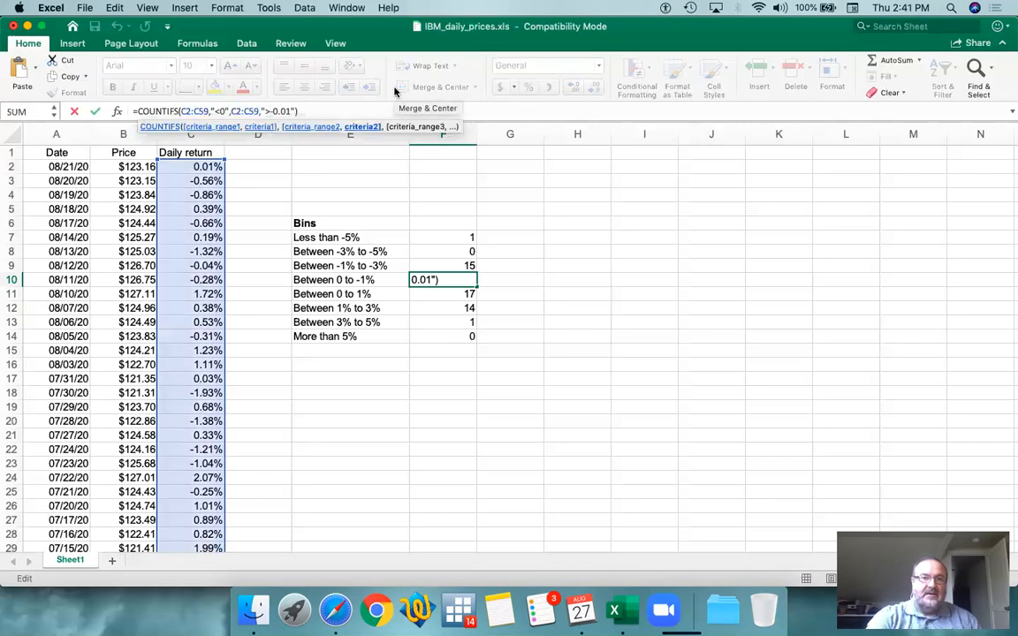
key("BackSpace")
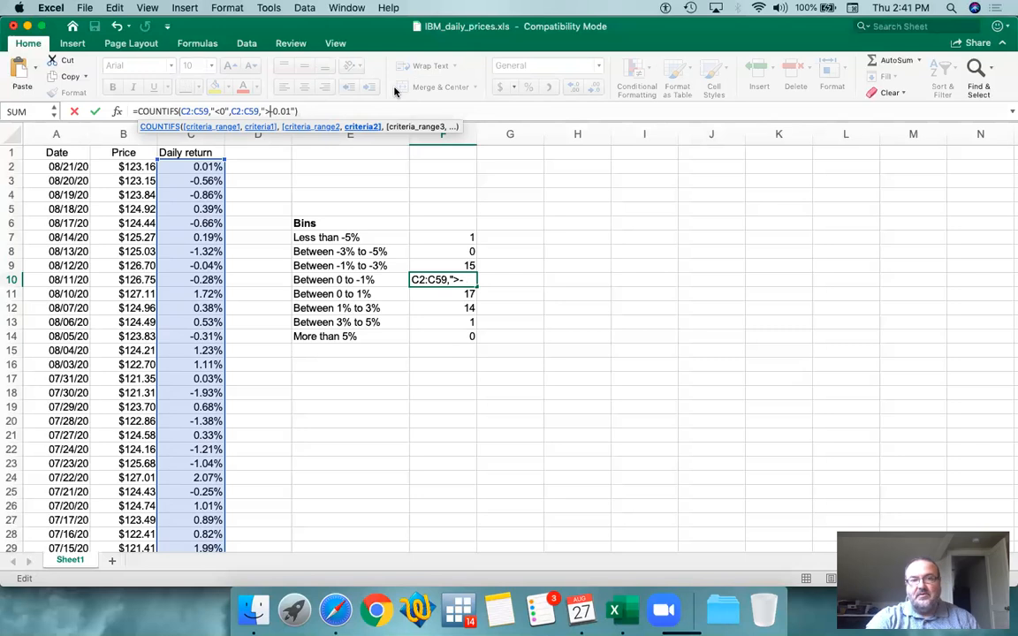
key("Return")
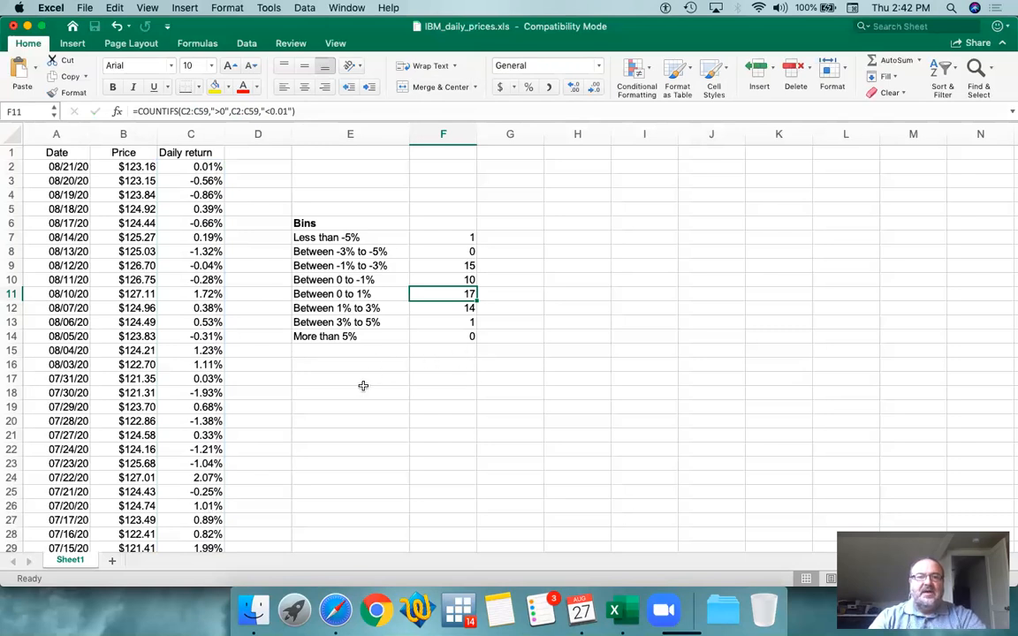
Widen column F slightly and enter the heading "Frequencies" in F6
left_click_drag(477, 130, 477, 129)
left_click_drag(448, 130, 480, 131)
left_click(441, 220)
type("Frequencies")
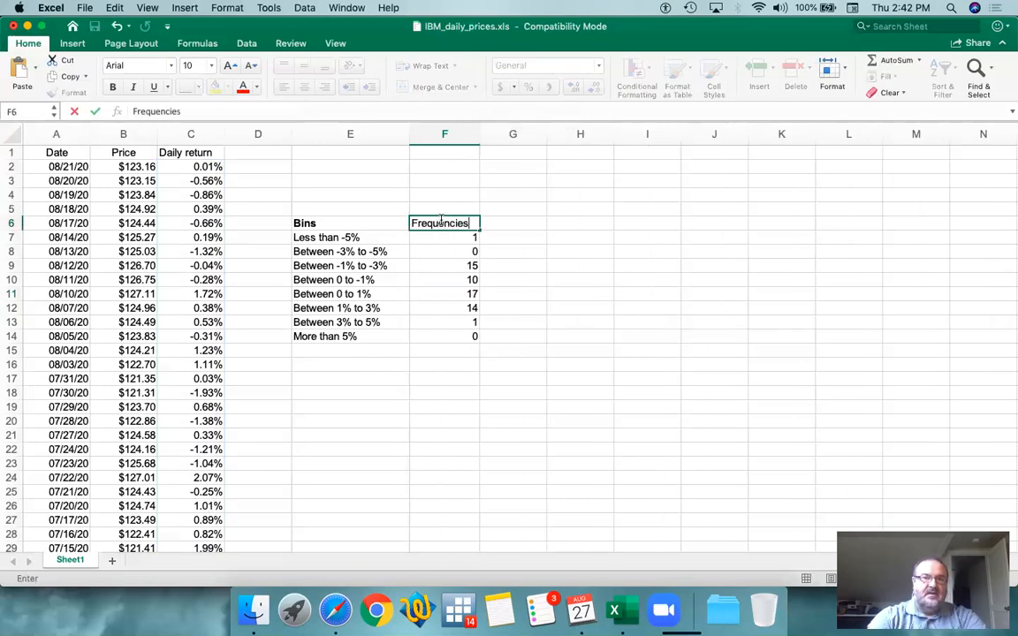
key("Return")
Review the first four bins in E7 to E10 together with their frequencies in column F
key("Left")
key("shift+Right")
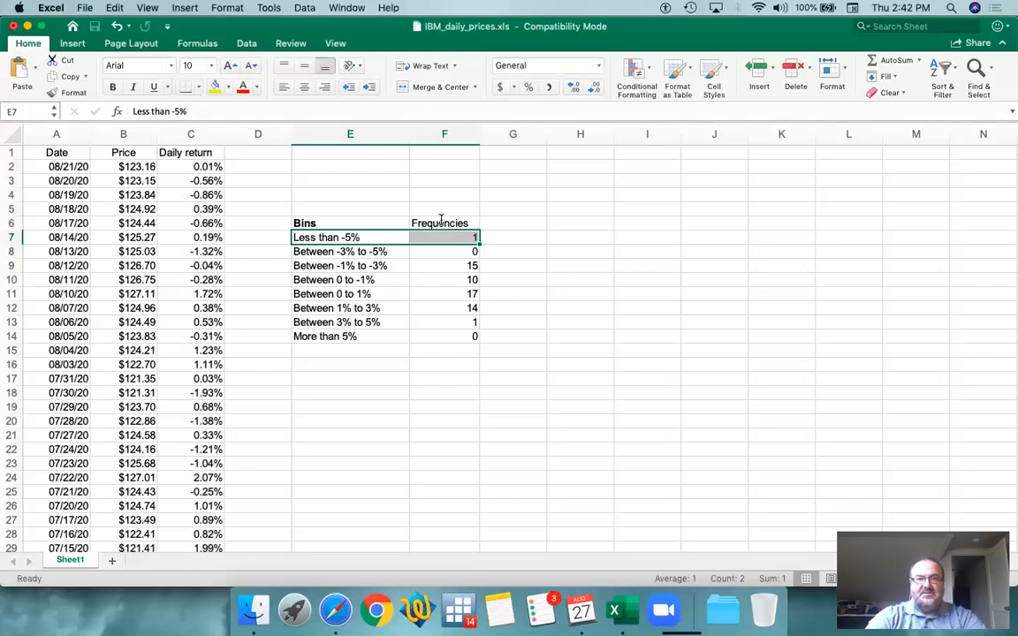
key("Down")
key("shift+Right")
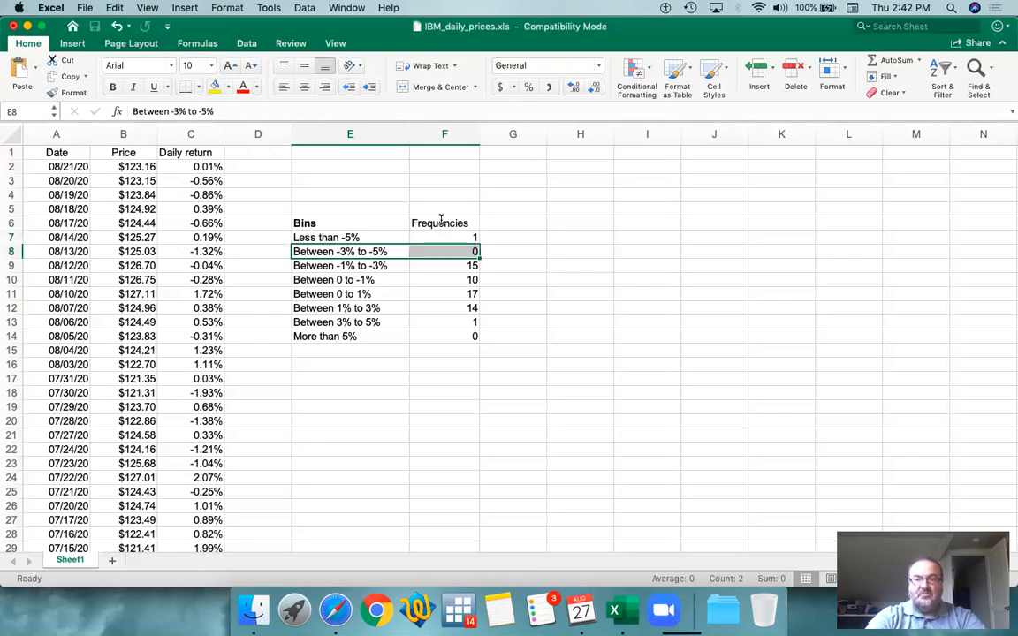
key("Down")
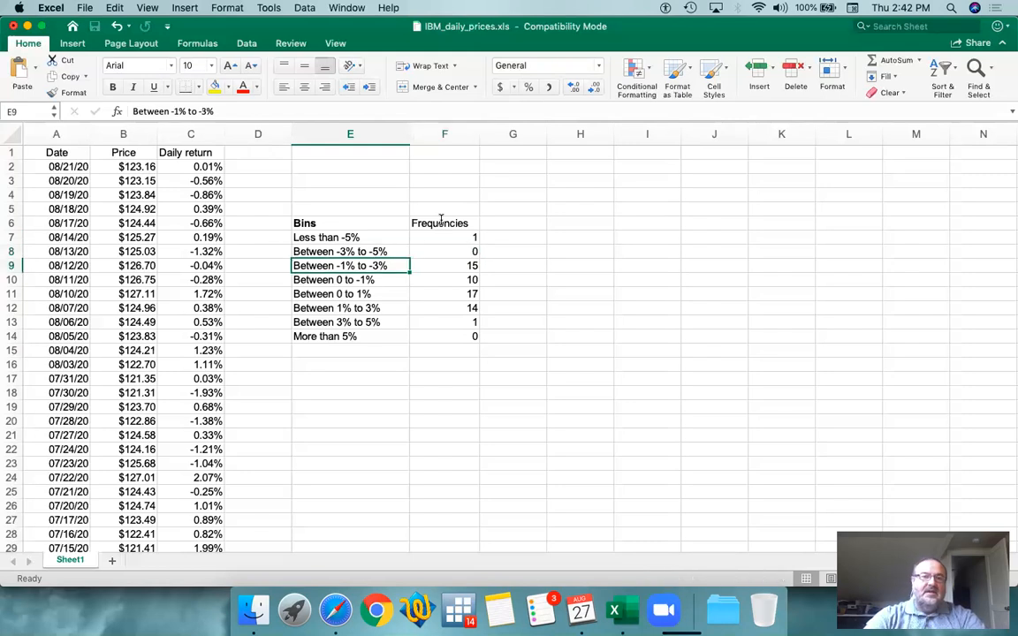
key("shift+Right")
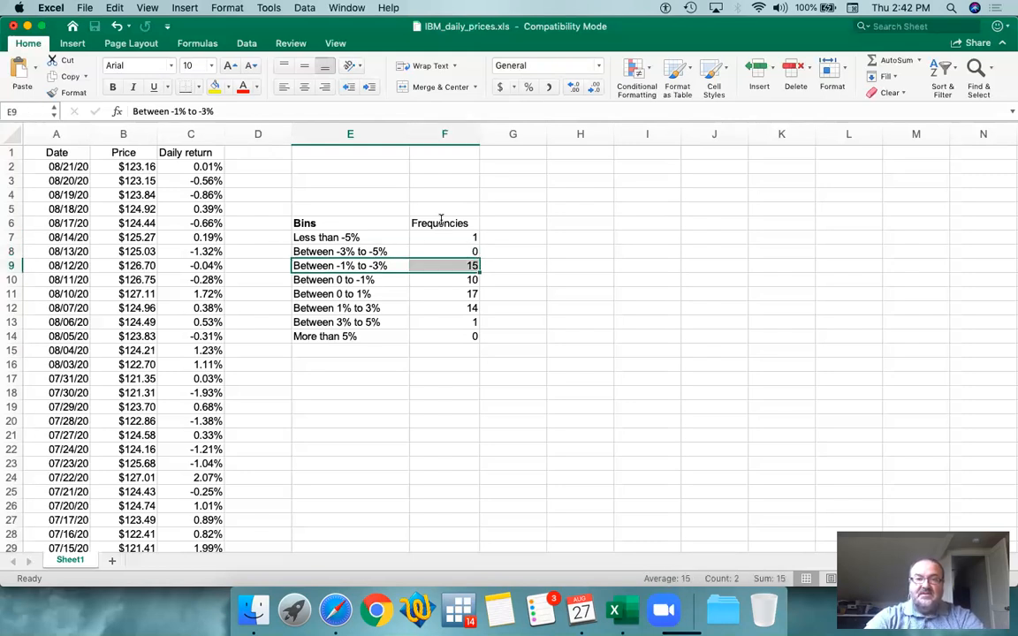
key("Down")
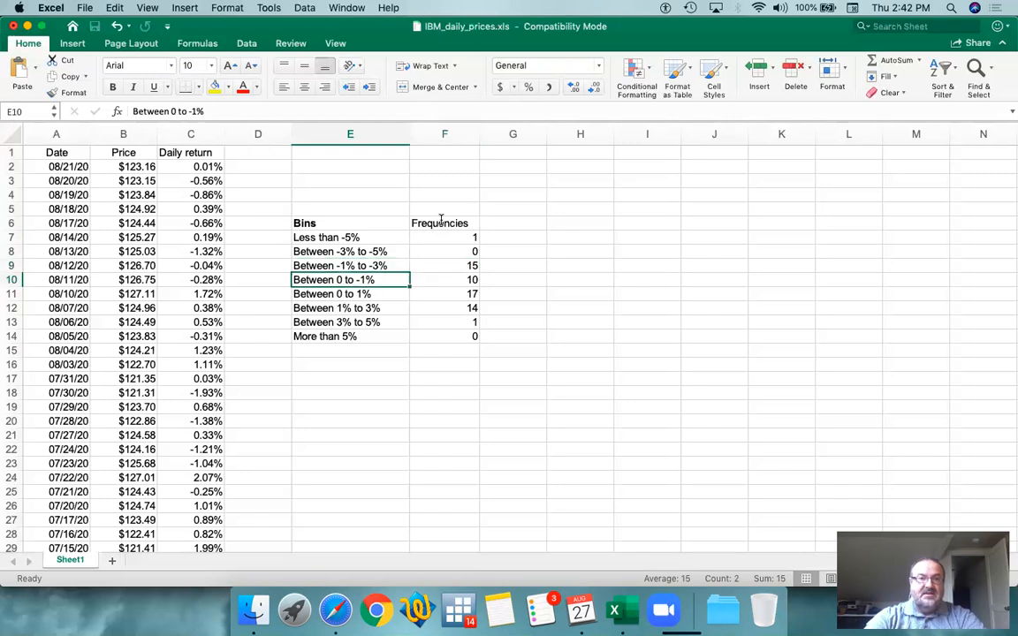
key("shift+Right")
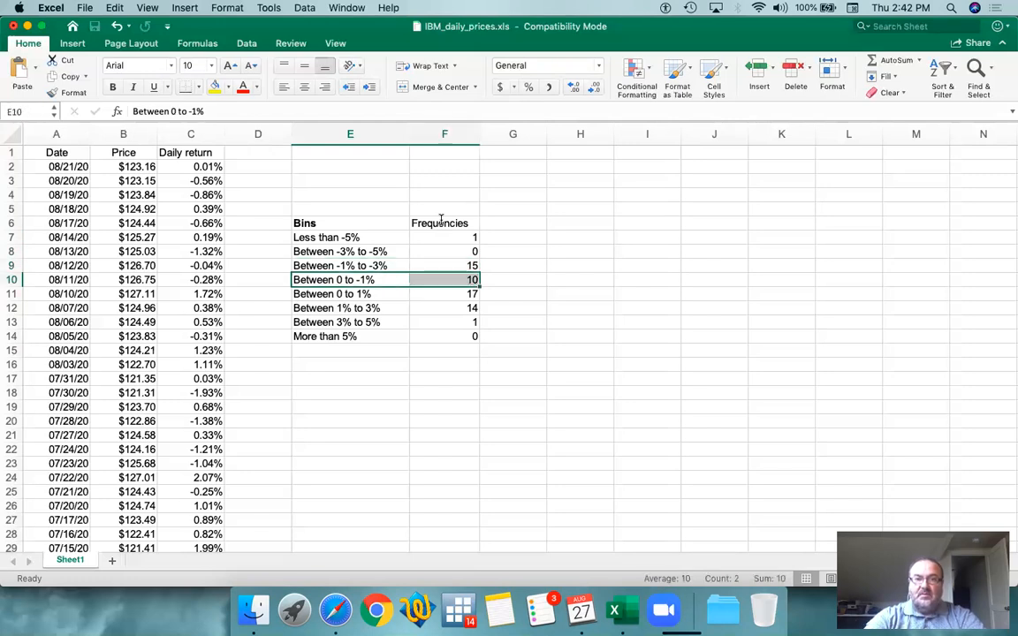
Make the Frequencies heading in F6 bold
key("shift+Left")
key("Up")
key("Up")
key("Up")
key("Up")
key("Right")
Insert a clustered 2-D column chart of the bins and frequencies in E6:F14, and delete it after viewing
key("Left")
key("shift+Right")
key("shift+Down")
key("shift+Down")
key("shift+Down")
key("shift+Down")
key("shift+Down")
key("shift+Down")
key("shift+Down")
key("shift+Down")
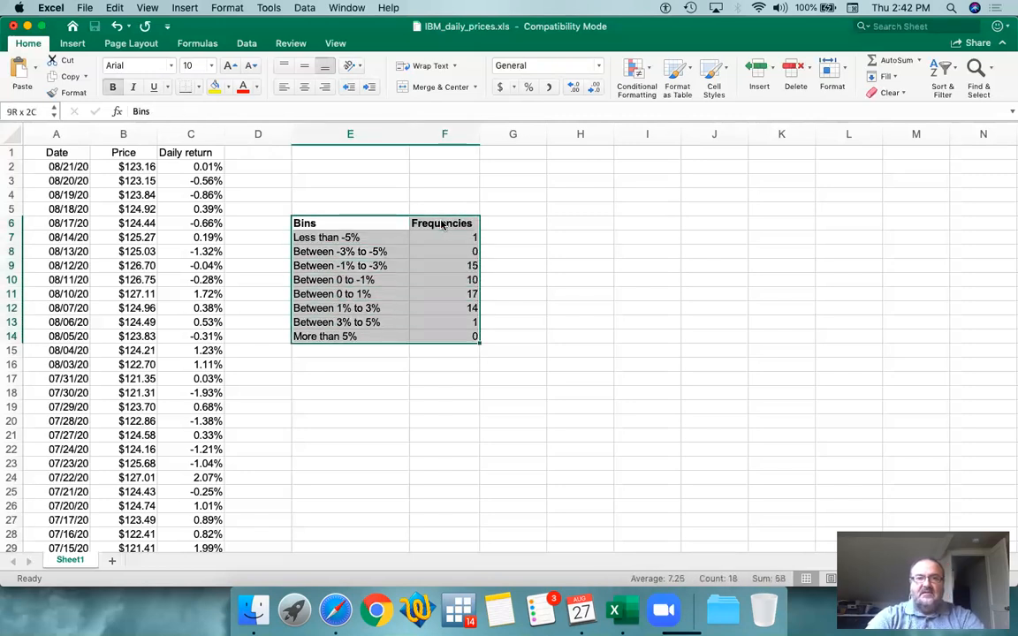
left_click(181, 8)
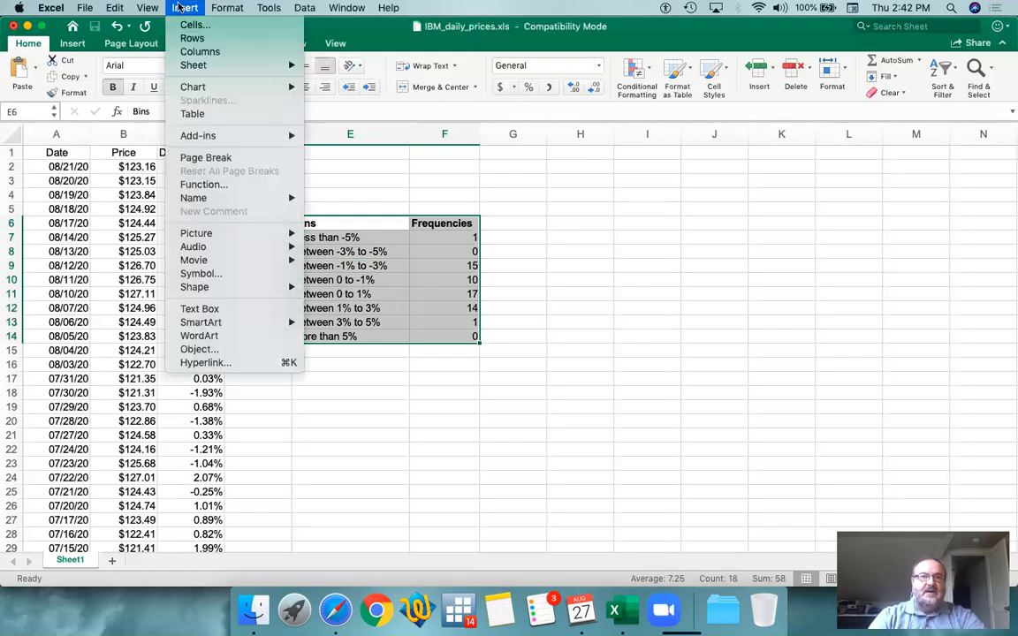
left_click(182, 7)
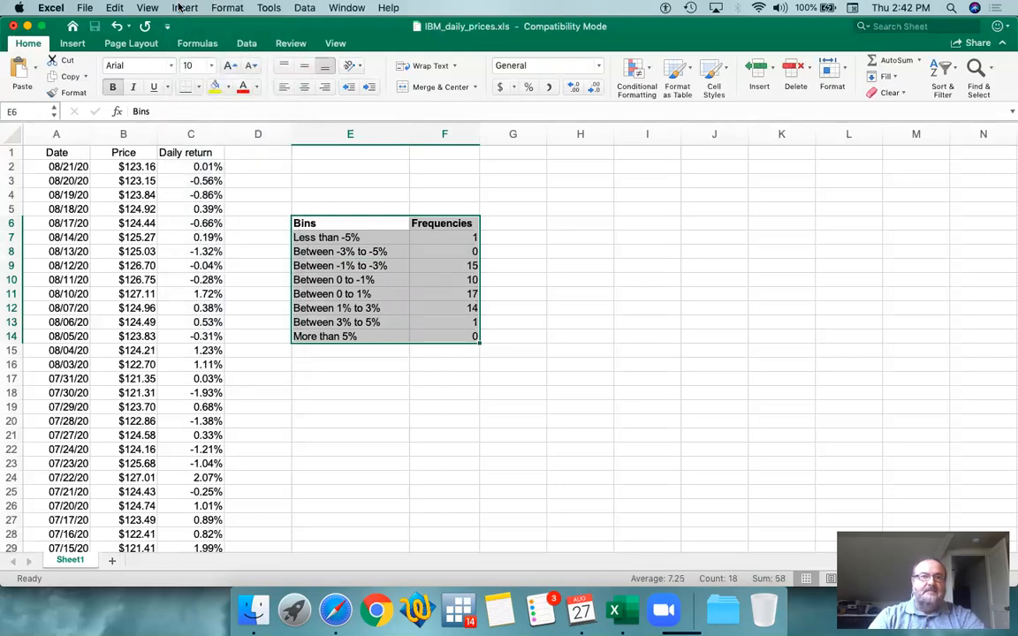
left_click(70, 48)
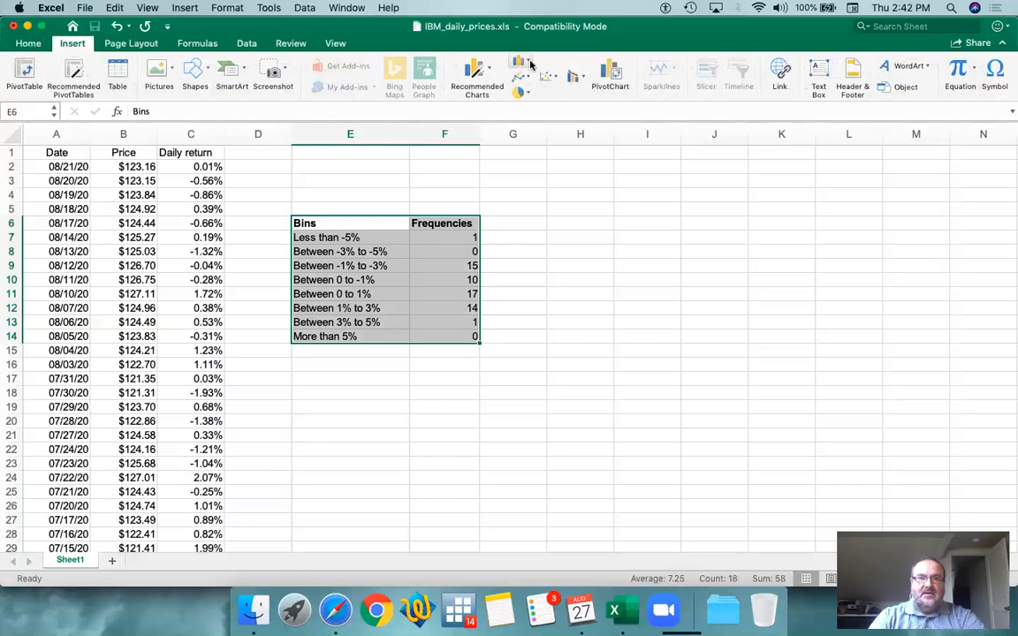
left_click(529, 63)
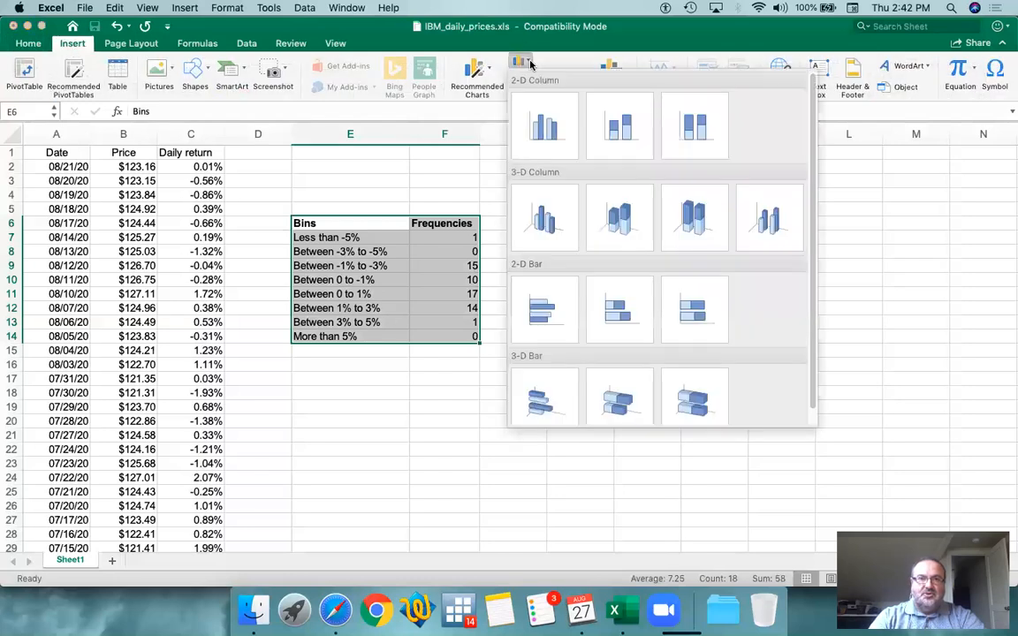
left_click(545, 130)
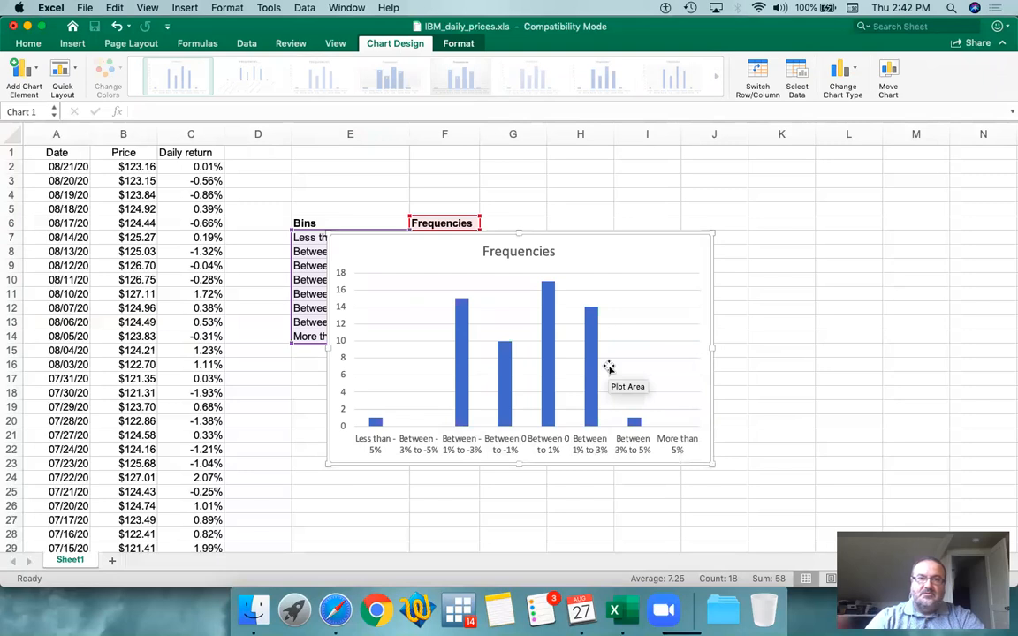
left_click(601, 249)
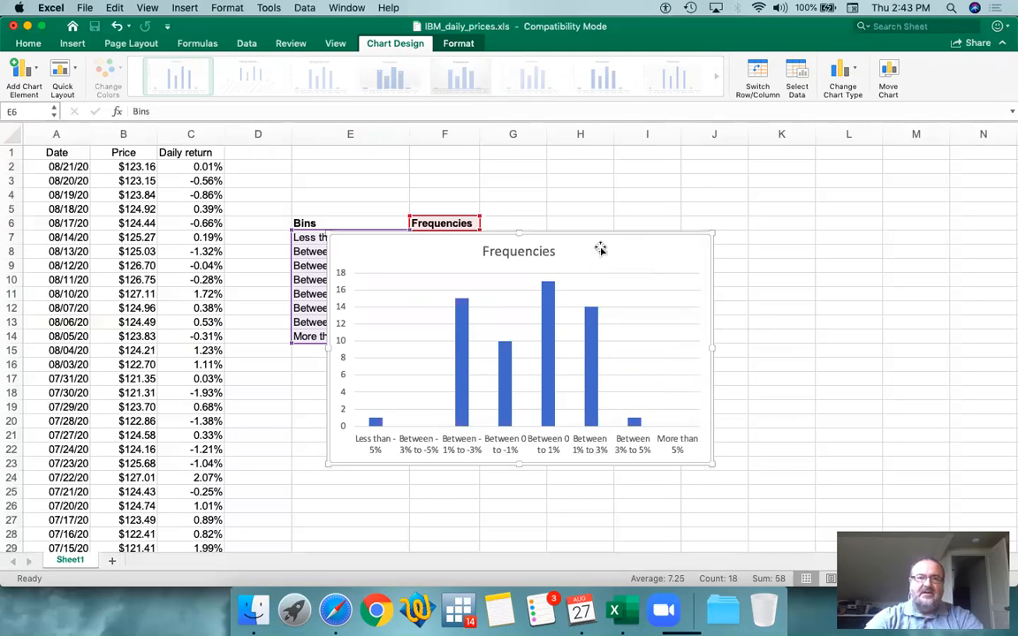
key("Delete")
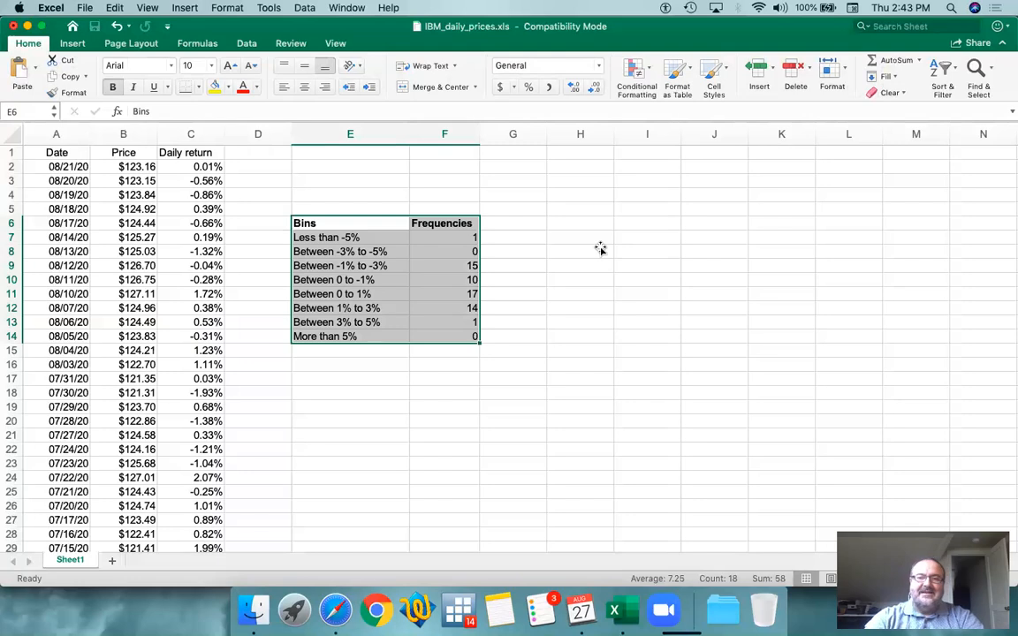
Enter the heading "Bins" in E17 and the first bin value -6% in E19
left_click(361, 377)
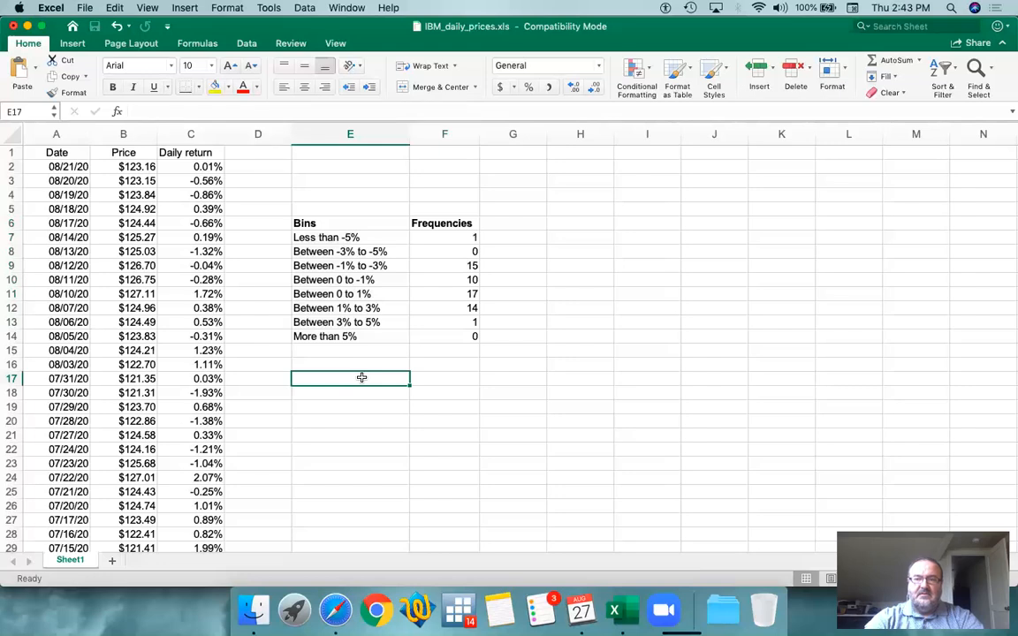
type("Bins")
key("Return")
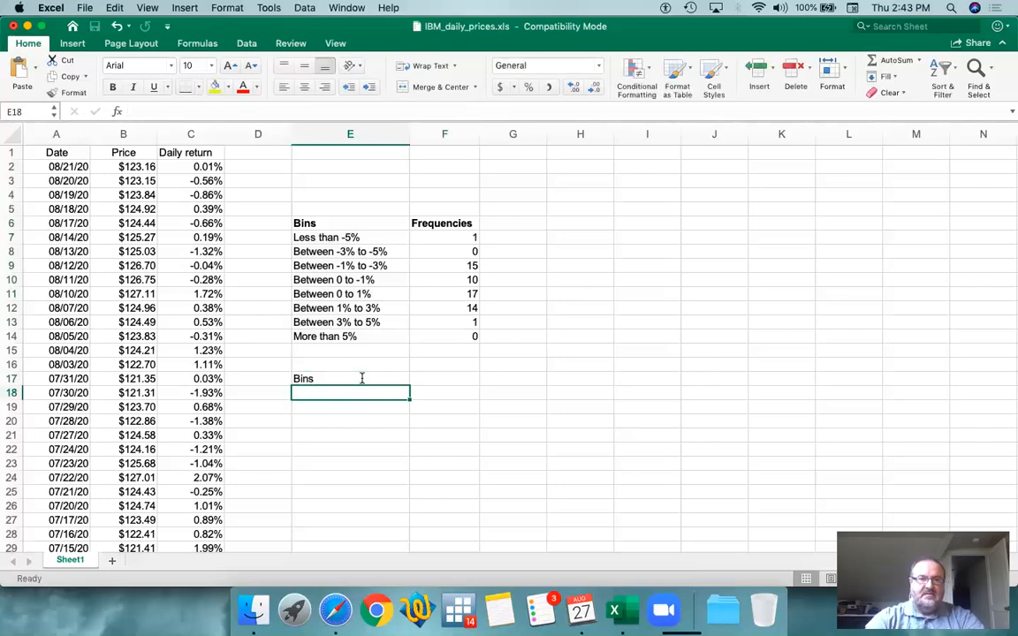
key("Return")
type("-0.06")
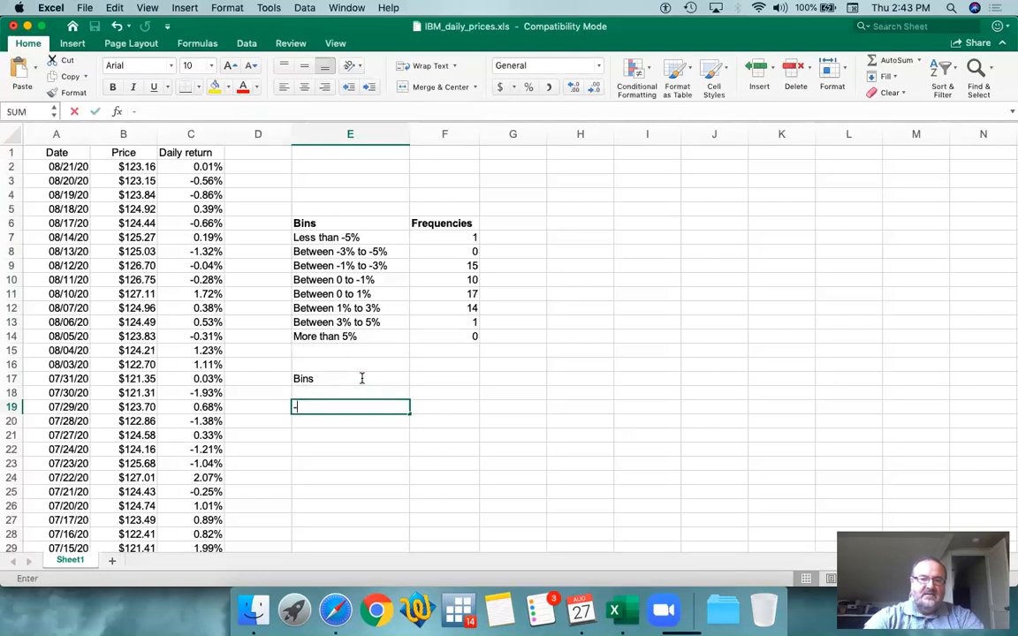
key("BackSpace")
key("BackSpace")
key("BackSpace")
key("BackSpace")
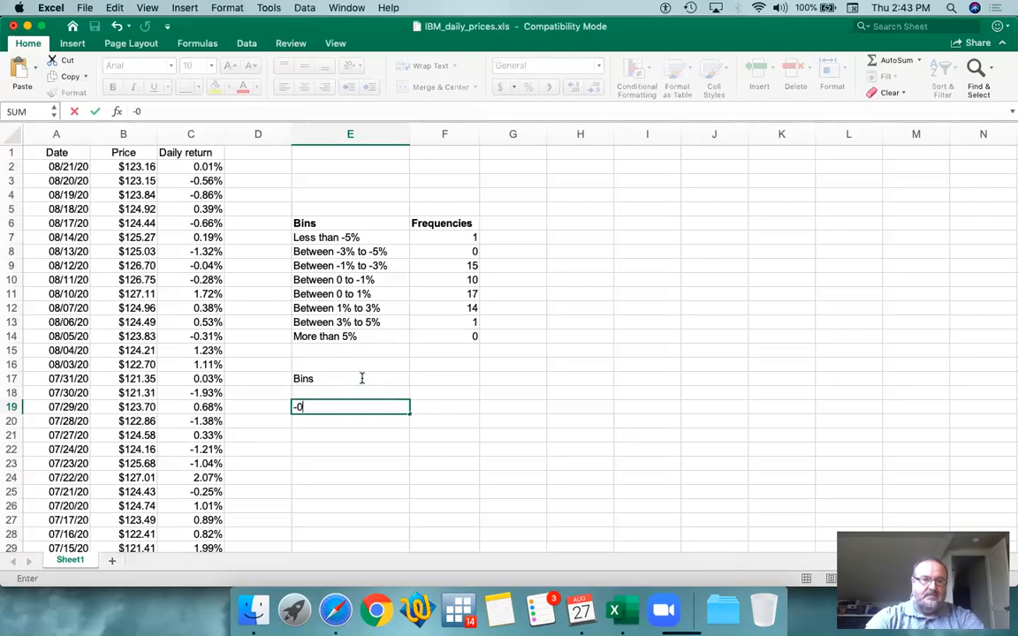
type("6%")
key("Return")
Enter the formula =E19+0.01 in E20 and format it as a percentage without decimals
type("=")
key("Up")
type("+0.01")
key("Return")
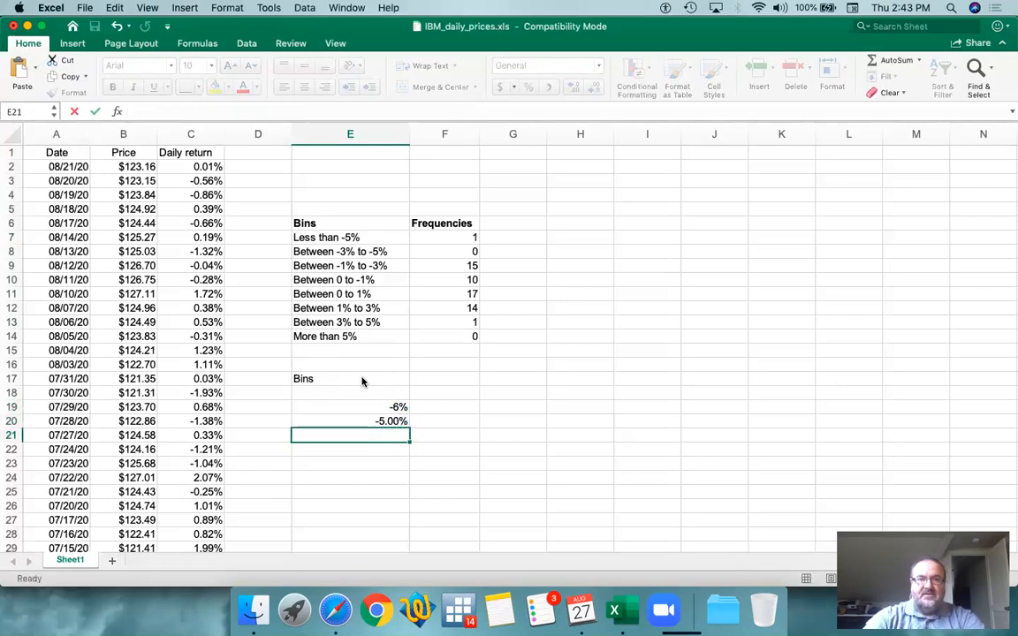
key("Up")
key("Up")
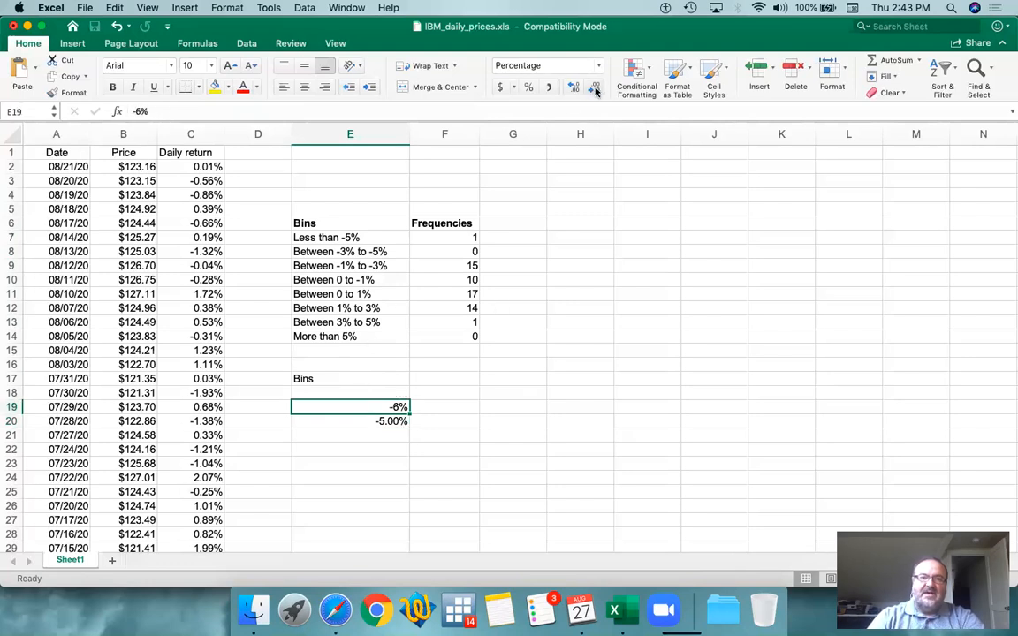
key("Down")
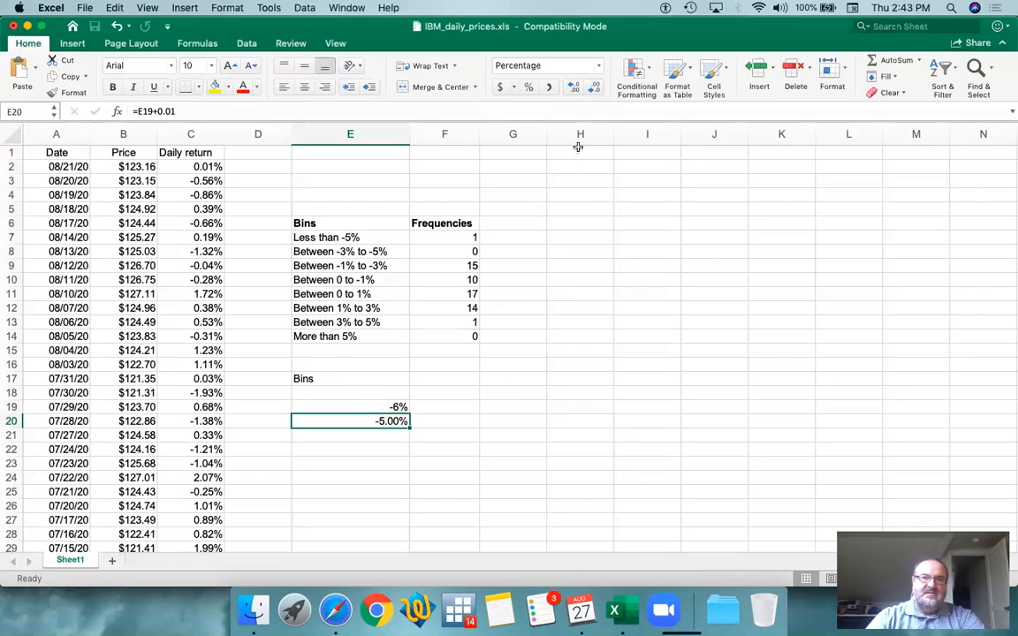
left_click(594, 89)
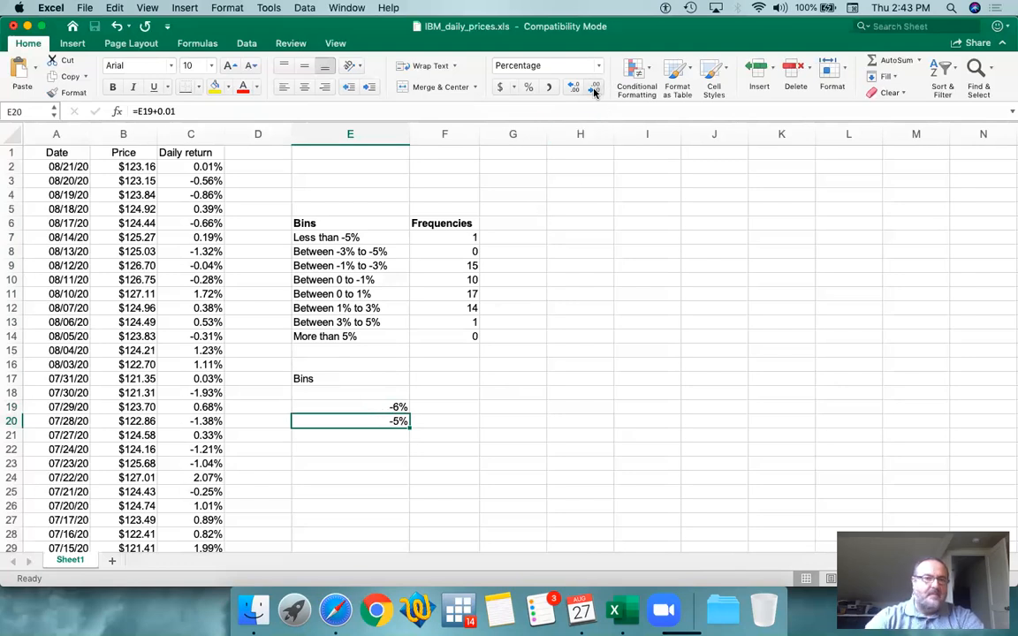
Copy the bin formula in E20 down to E21:E27
left_click(445, 106)
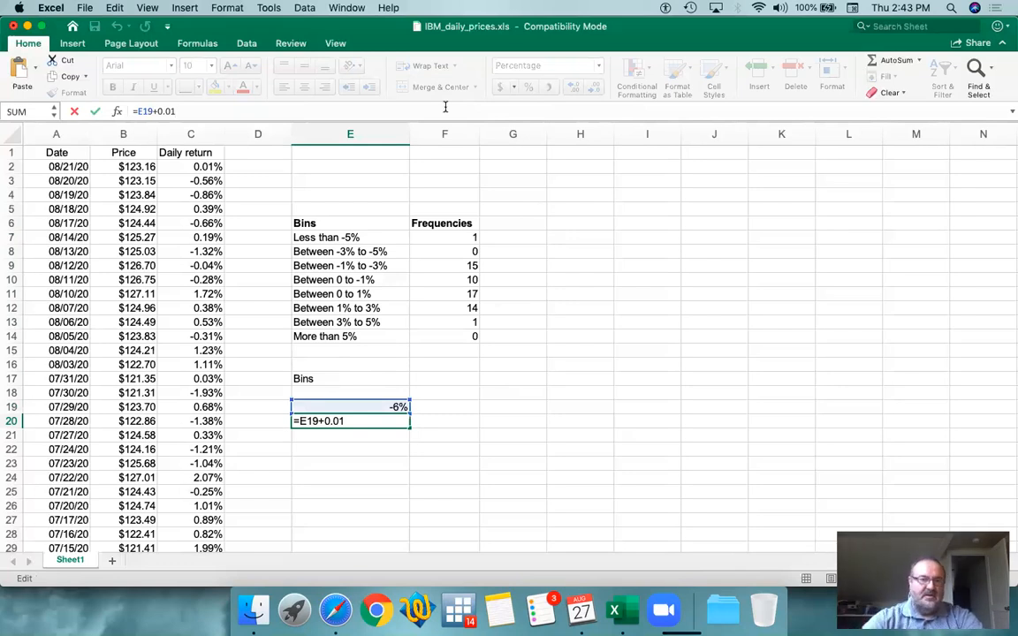
key("Escape")
key("super+c")
key("Down")
key("shift+Down")
key("shift+Down")
key("shift+Down")
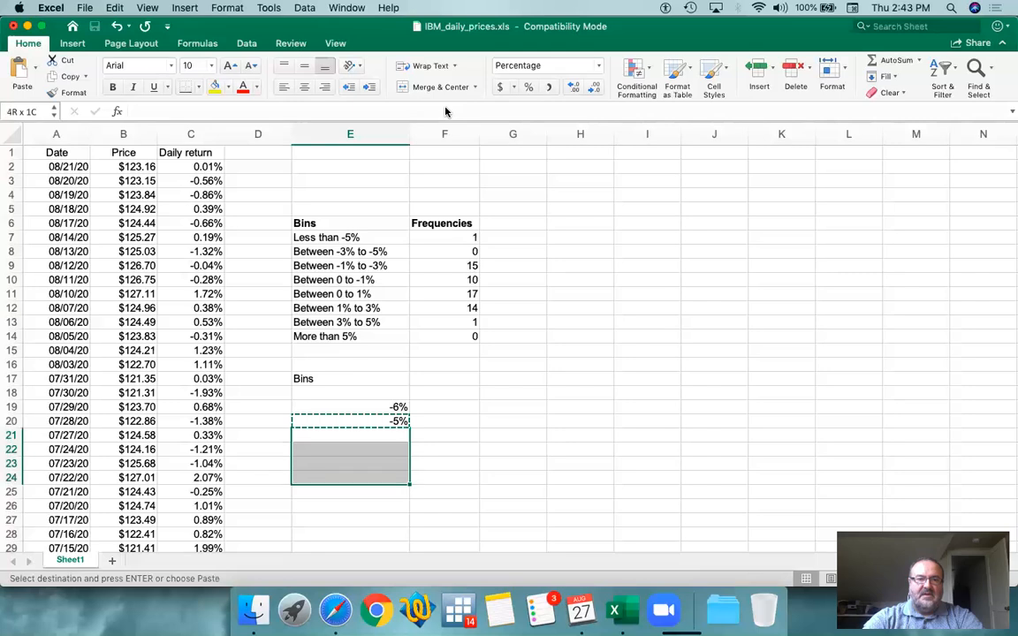
key("shift+Down")
key("shift+Down")
key("shift+Down")
key("super+v")
Extend the bin series to 6% by copying the formula in E27 into E28:E31
key("Down")
key("Down")
key("Down")
key("super+c")
key("Down")
key("shift+Down")
key("shift+Down")
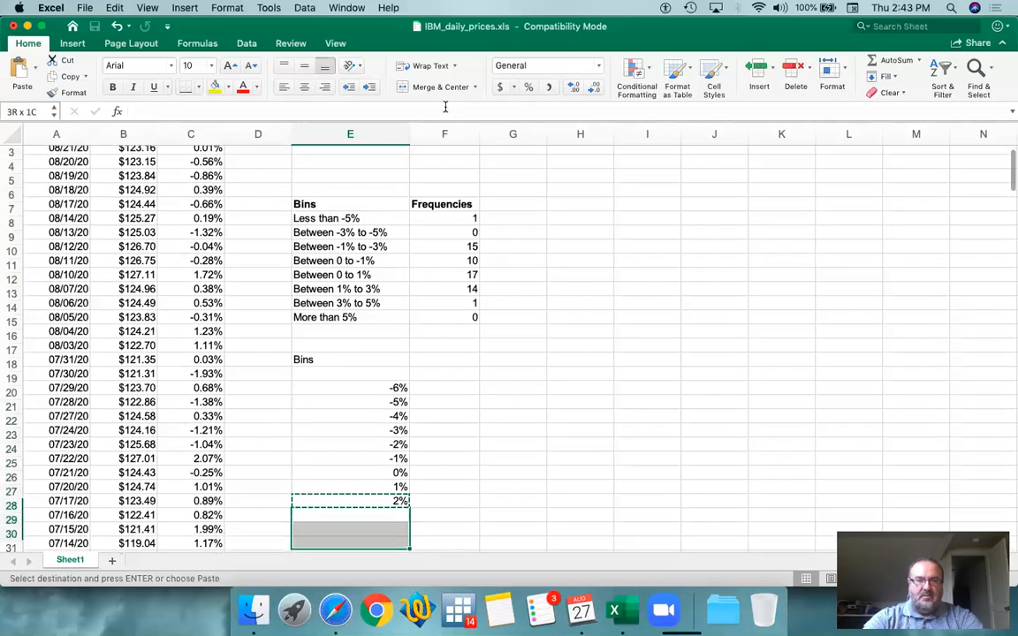
key("super+v")
key("Down")
key("Down")
key("Down")
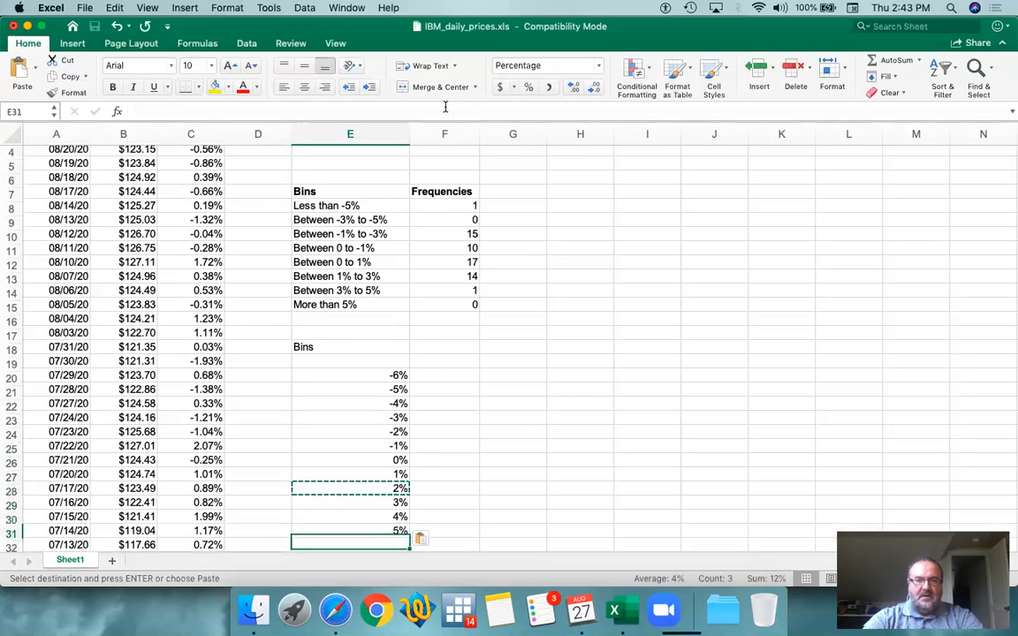
key("super+v")
key("Escape")
key("Up")
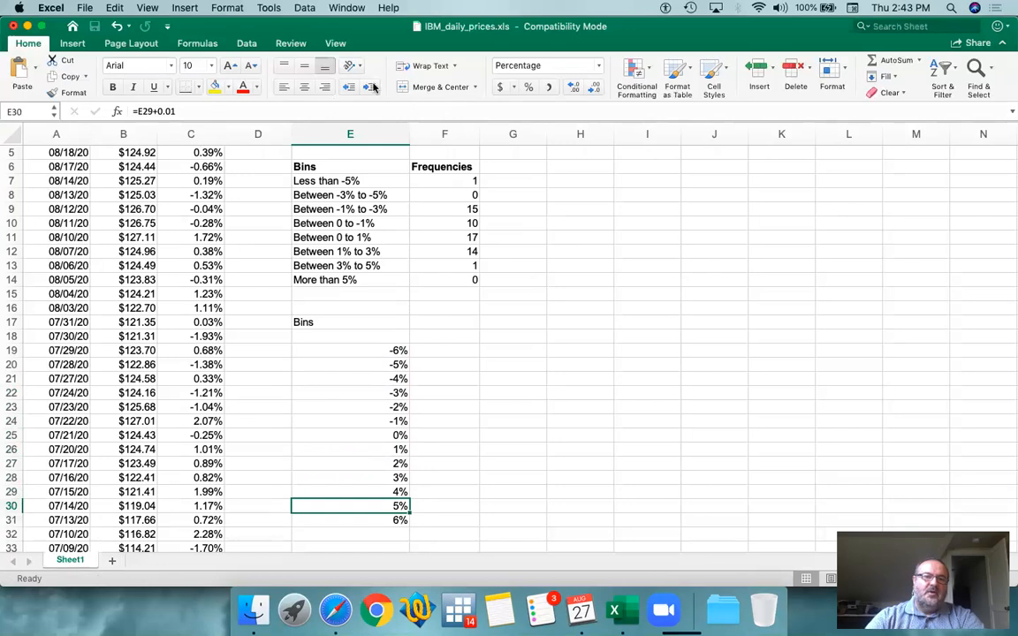
Clear the Bins heading from E17 and enter "Bins" in E18, directly above the bin values
left_click(377, 324)
key("Delete")
key("Down")
type("Bins")
key("ctrl+Return")
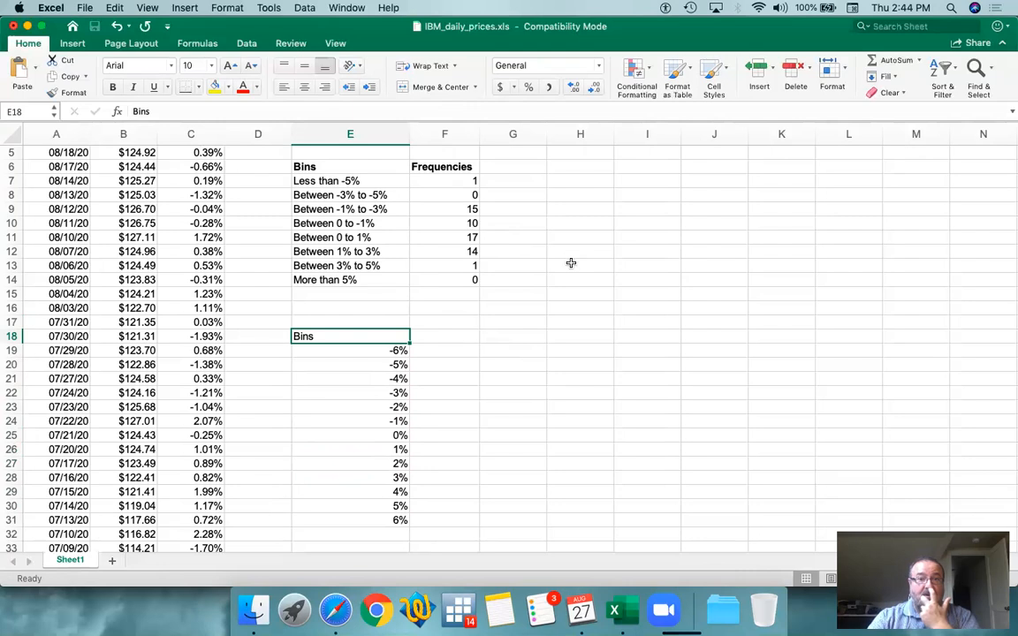
Check in the Excel add-ins list that the Analysis ToolPak is enabled
scroll(487, 349, "up", 2)
scroll(487, 349, "down", 2)
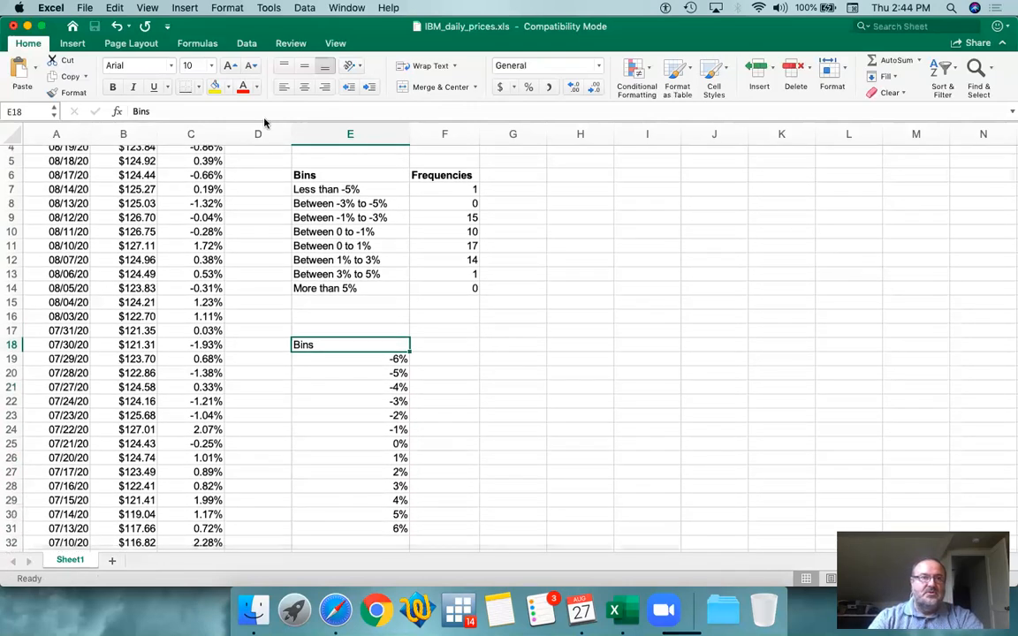
left_click(248, 45)
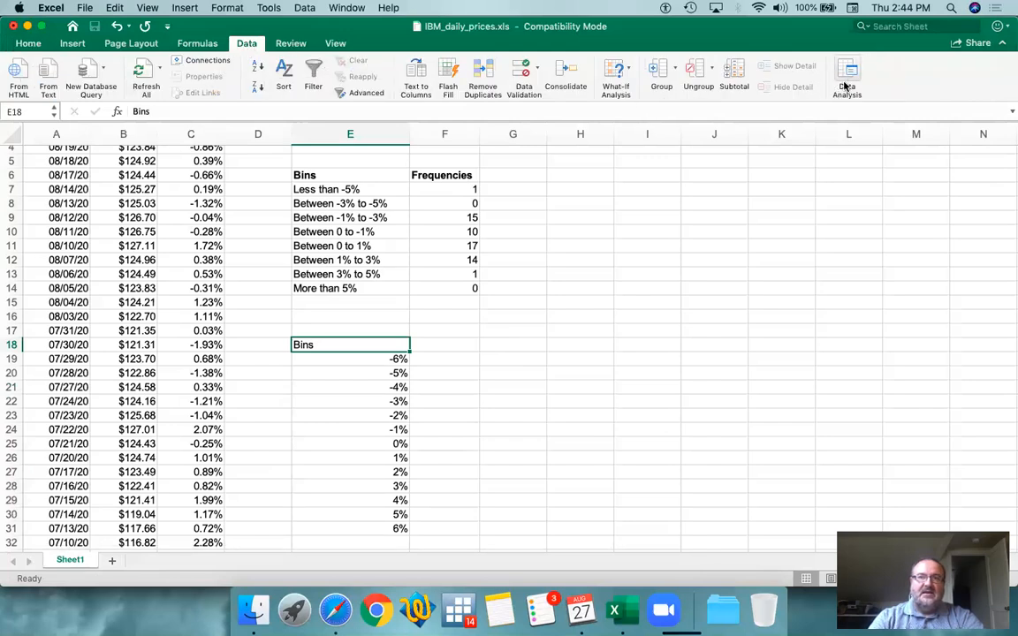
left_click(269, 7)
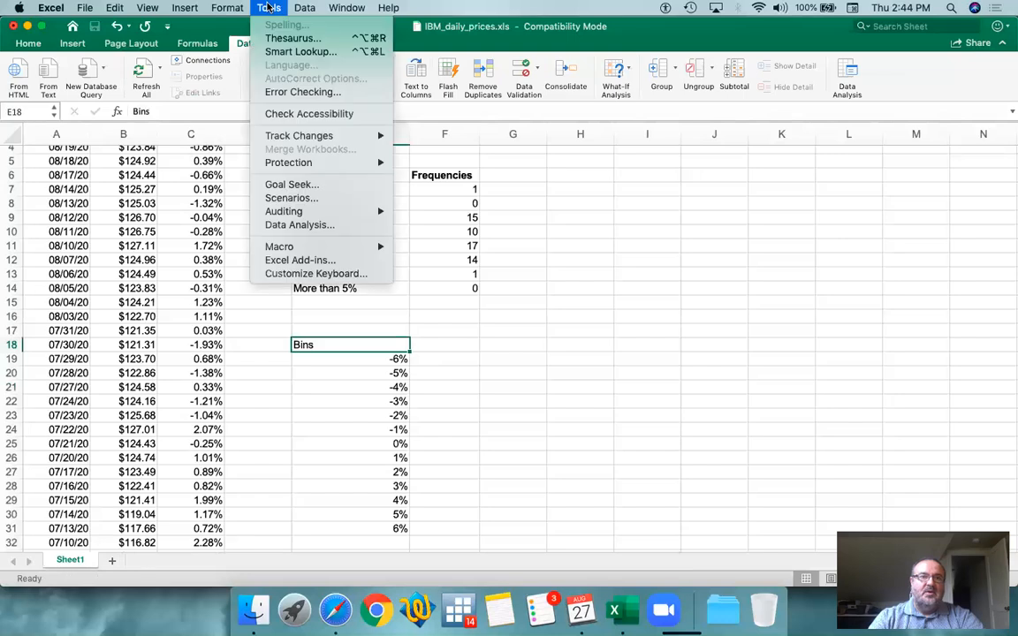
left_click(305, 260)
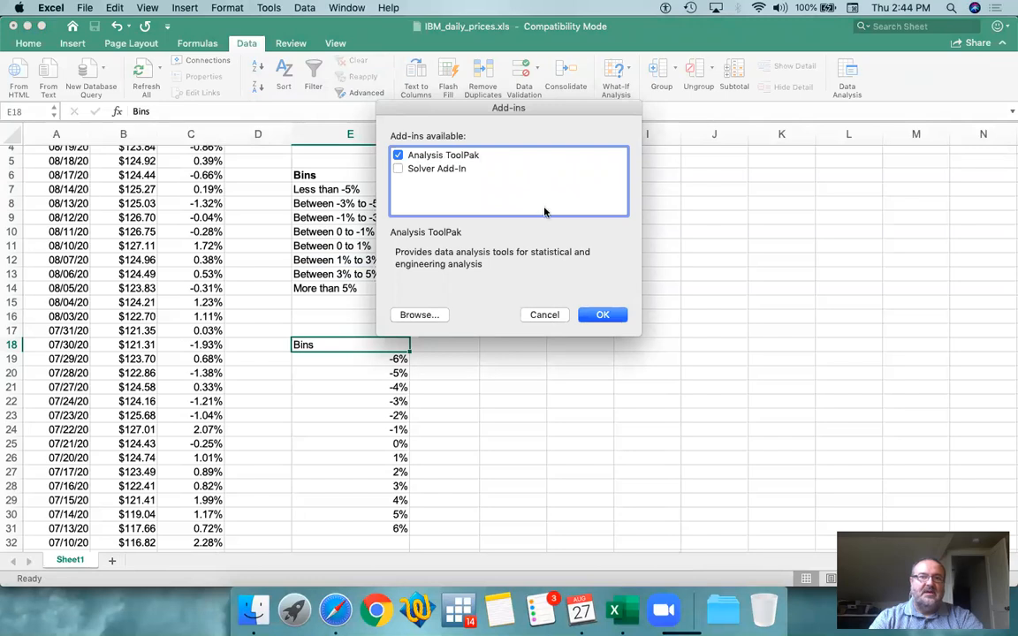
left_click(603, 314)
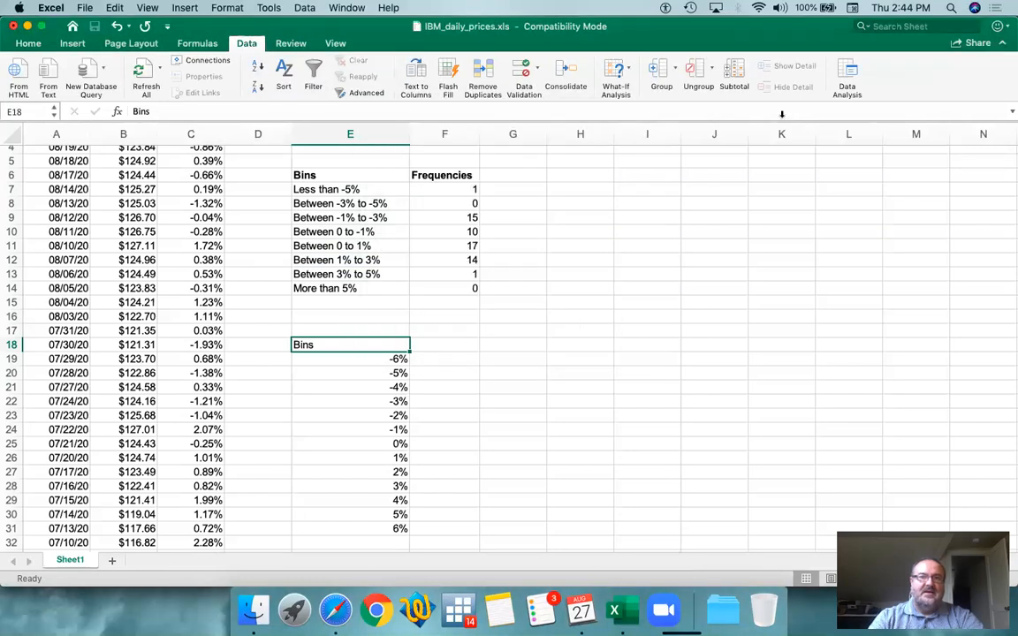
Open the Histogram tool from Data Analysis and move its dialog clear of the bin columns
left_click(847, 78)
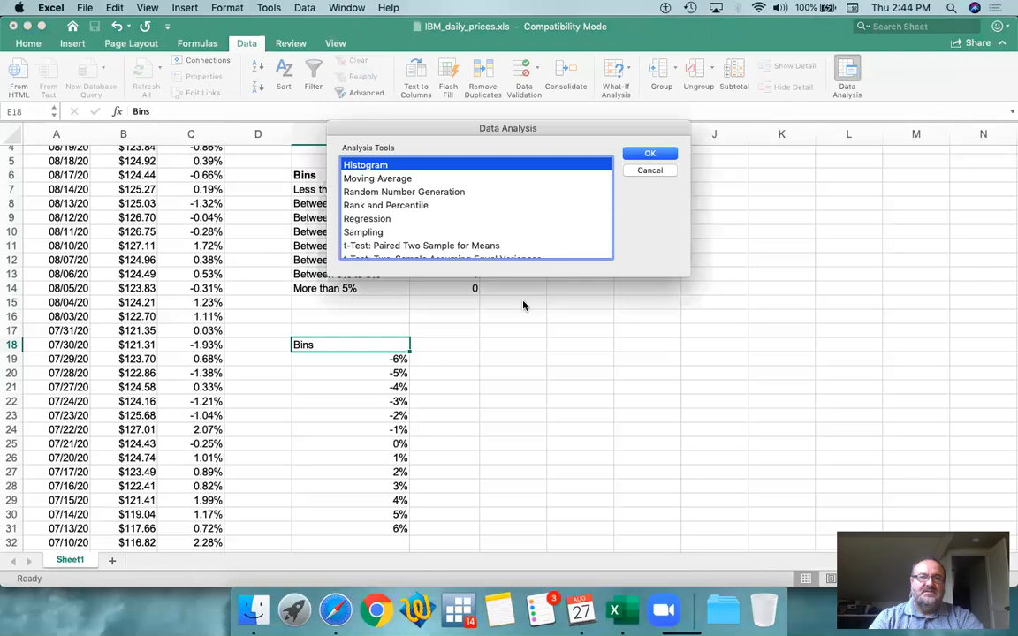
scroll(489, 212, "up", 3)
scroll(488, 211, "down", 2)
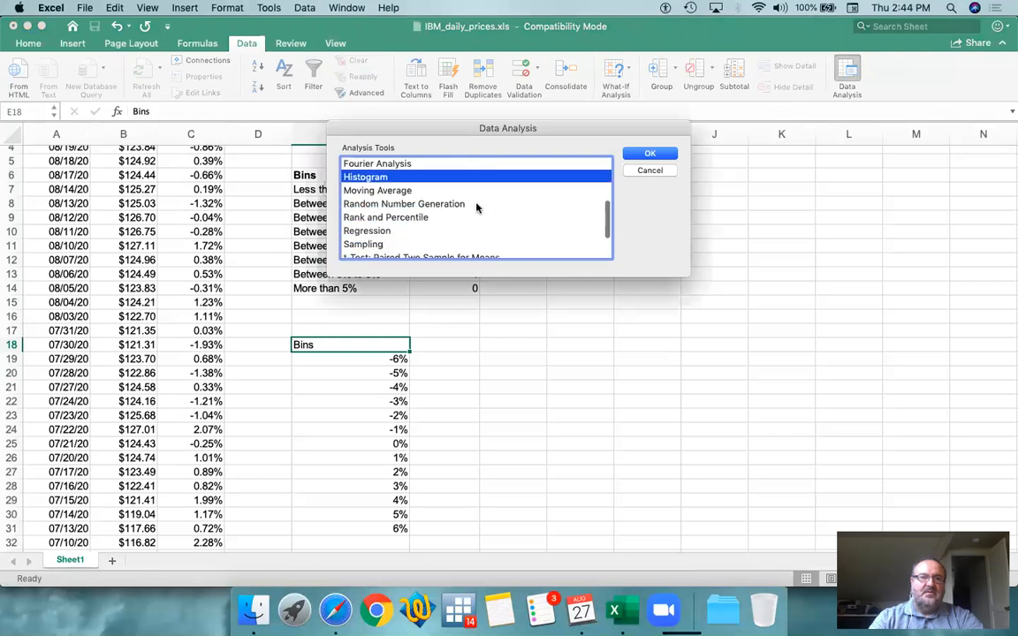
left_click(648, 156)
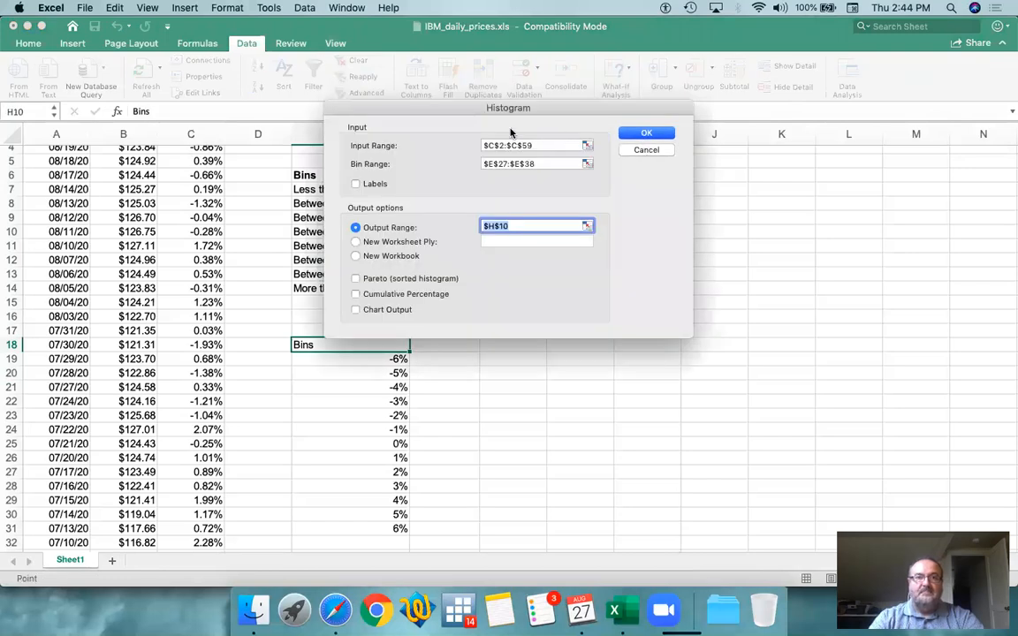
left_click_drag(474, 115, 608, 232)
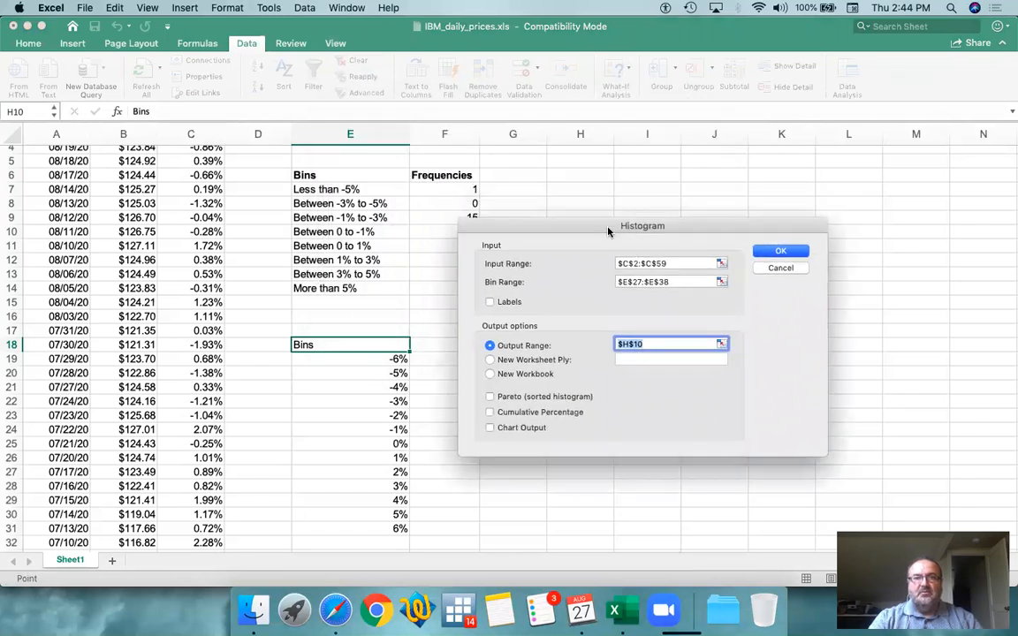
Set the histogram's input range to C2:C59 and its bin range to E19:E31
scroll(152, 229, "up", 3)
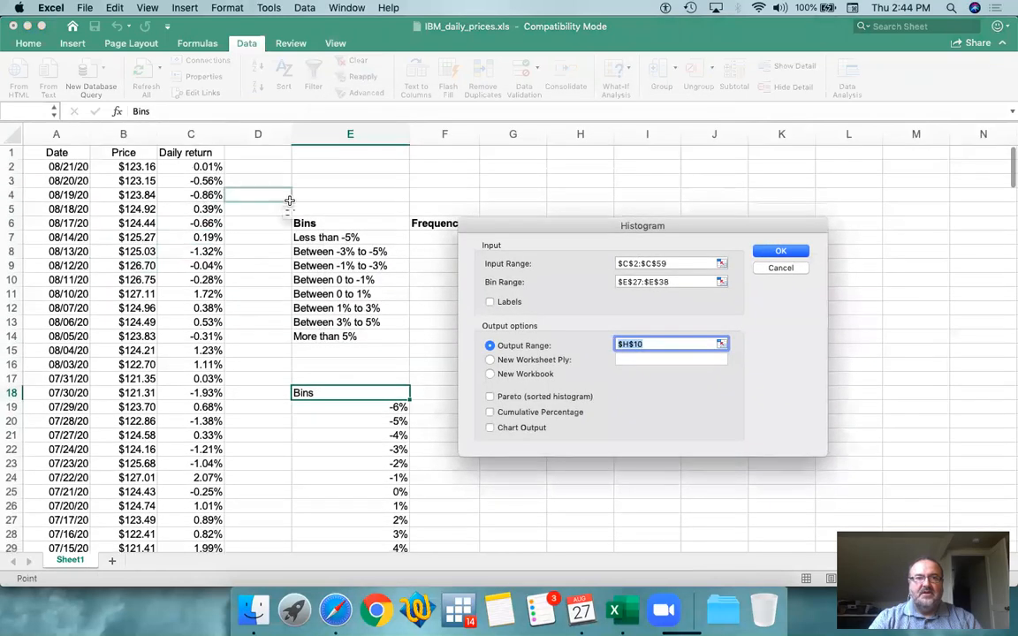
left_click(681, 263)
key("BackSpace")
key("BackSpace")
key("BackSpace")
key("BackSpace")
key("BackSpace")
key("BackSpace")
key("BackSpace")
key("BackSpace")
key("BackSpace")
key("BackSpace")
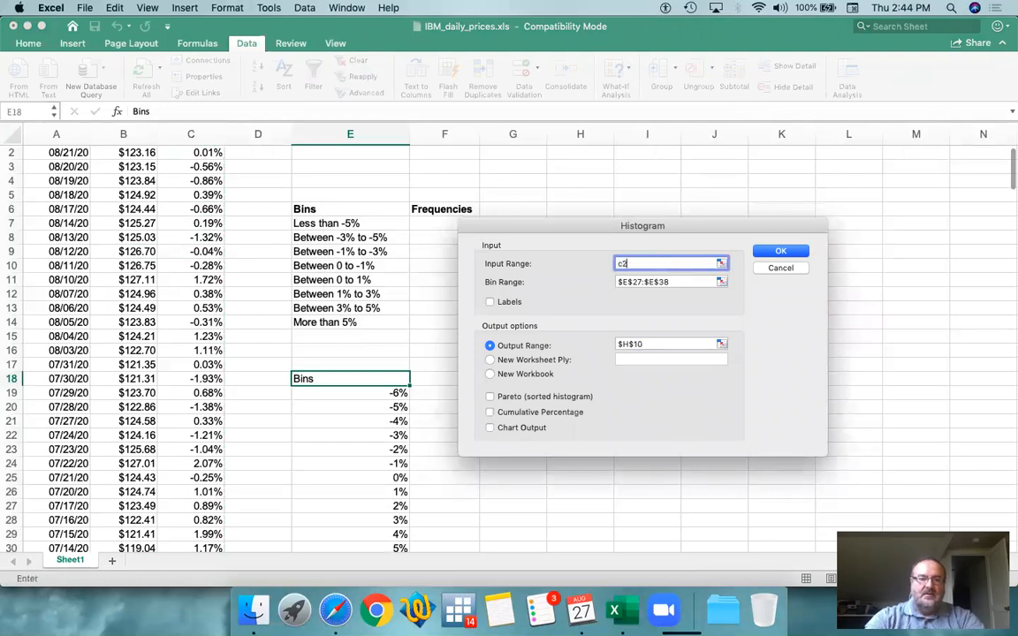
type("c2:c59")
left_click(671, 282)
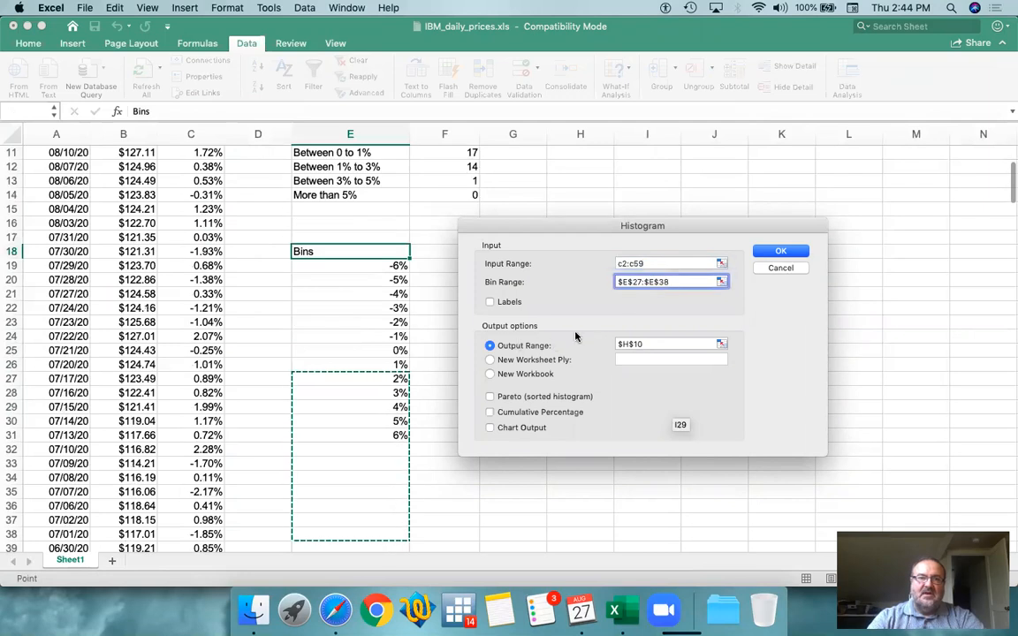
left_click_drag(375, 266, 377, 439)
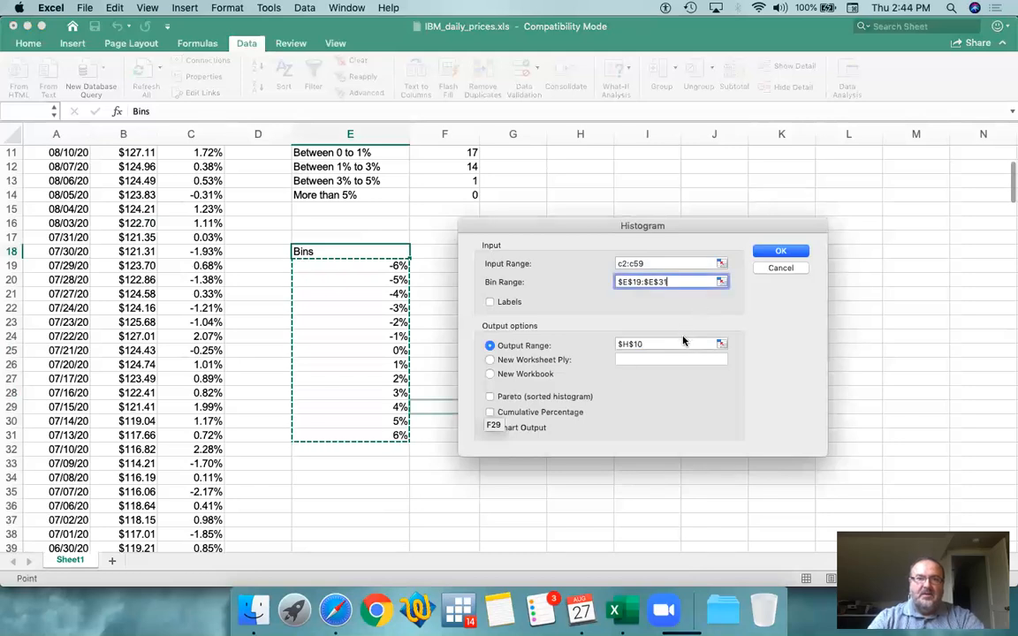
Set the histogram's output range to H6 and generate the frequency table without chart output
scroll(407, 315, "up", 3)
scroll(407, 314, "up", 4)
scroll(407, 314, "right", 1)
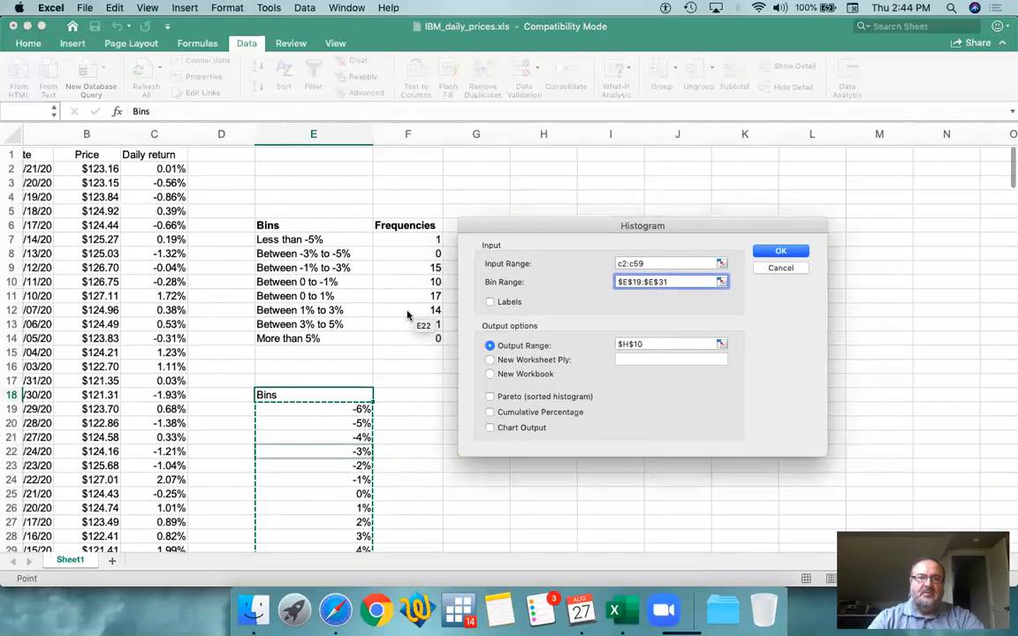
left_click(651, 342)
key("BackSpace")
key("BackSpace")
key("BackSpace")
key("BackSpace")
key("BackSpace")
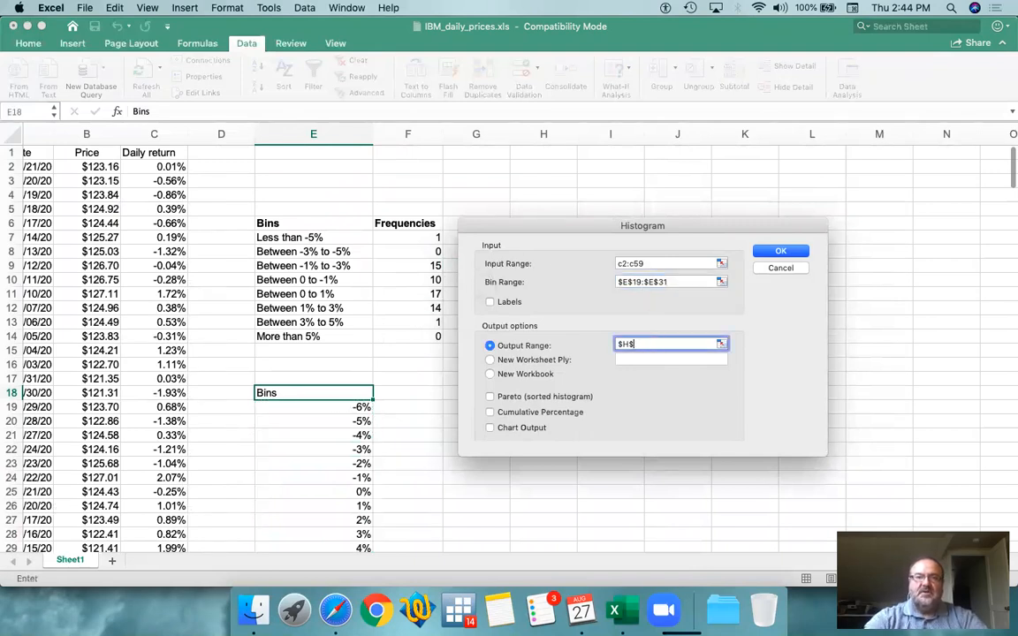
left_click_drag(691, 224, 691, 295)
left_click(565, 223)
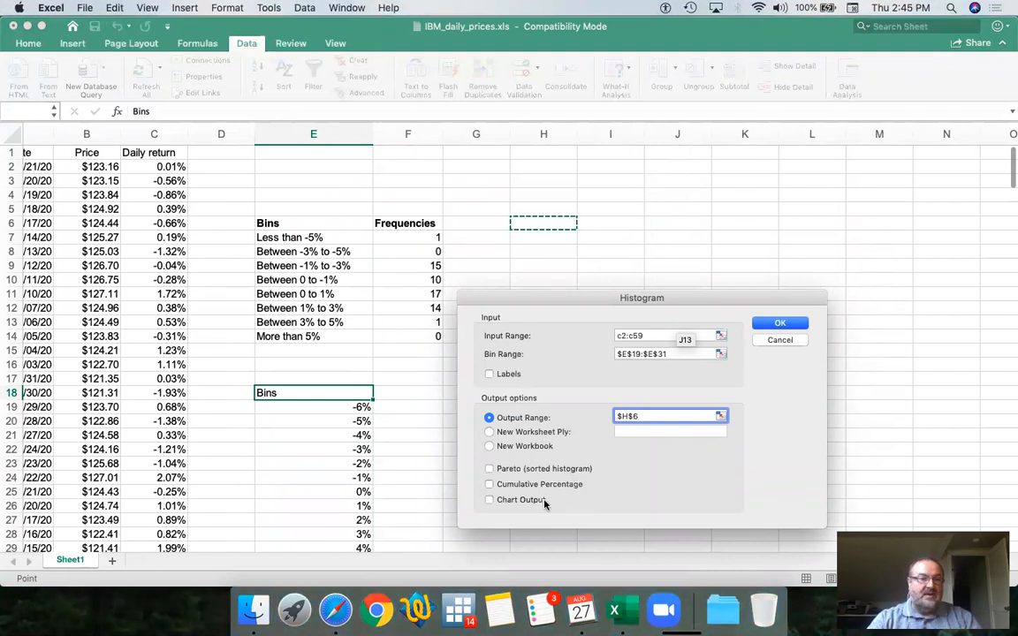
left_click(783, 324)
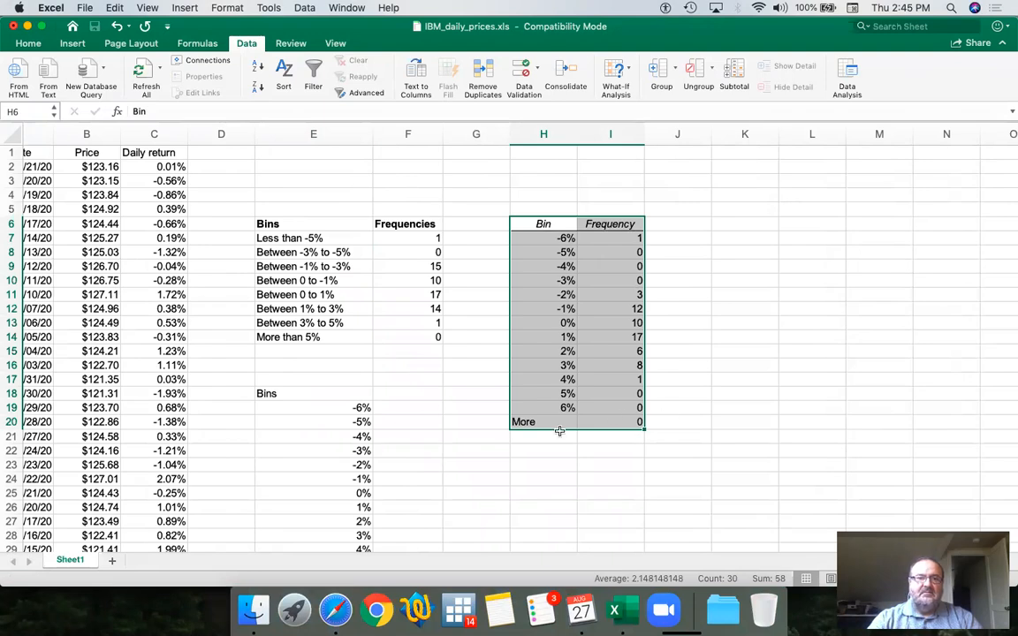
Insert a 2-D clustered column chart from the generated Bin and Frequency table in H6:I20
scroll(561, 426, "left", 1)
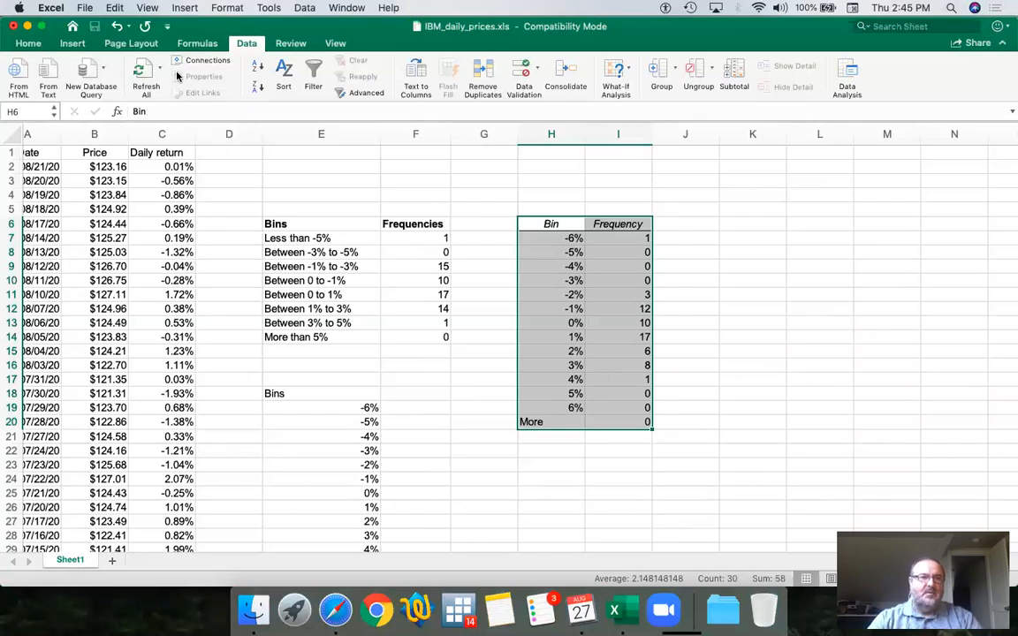
left_click(73, 44)
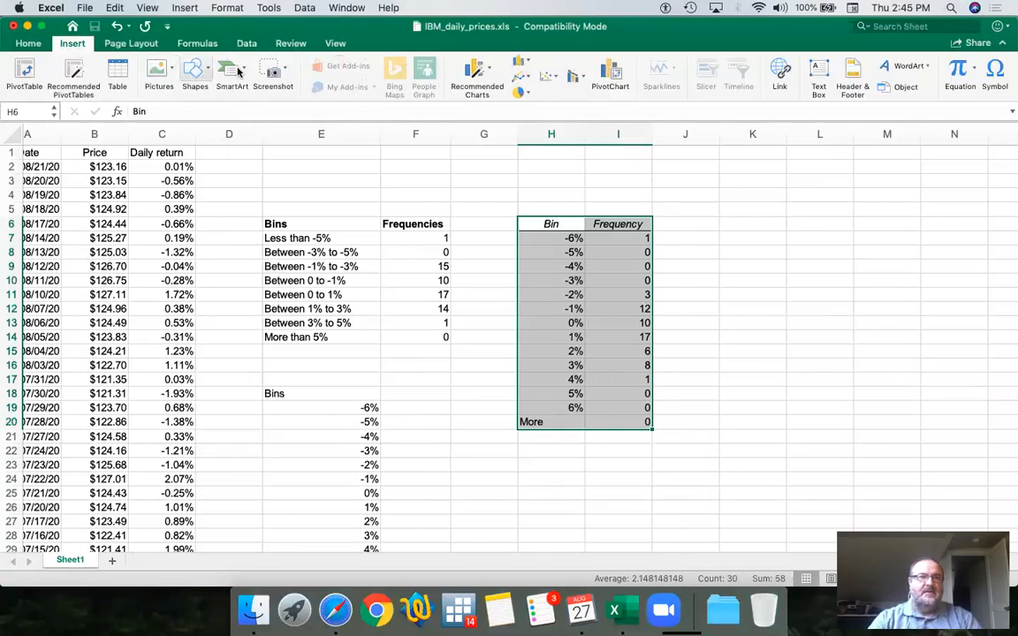
left_click(530, 63)
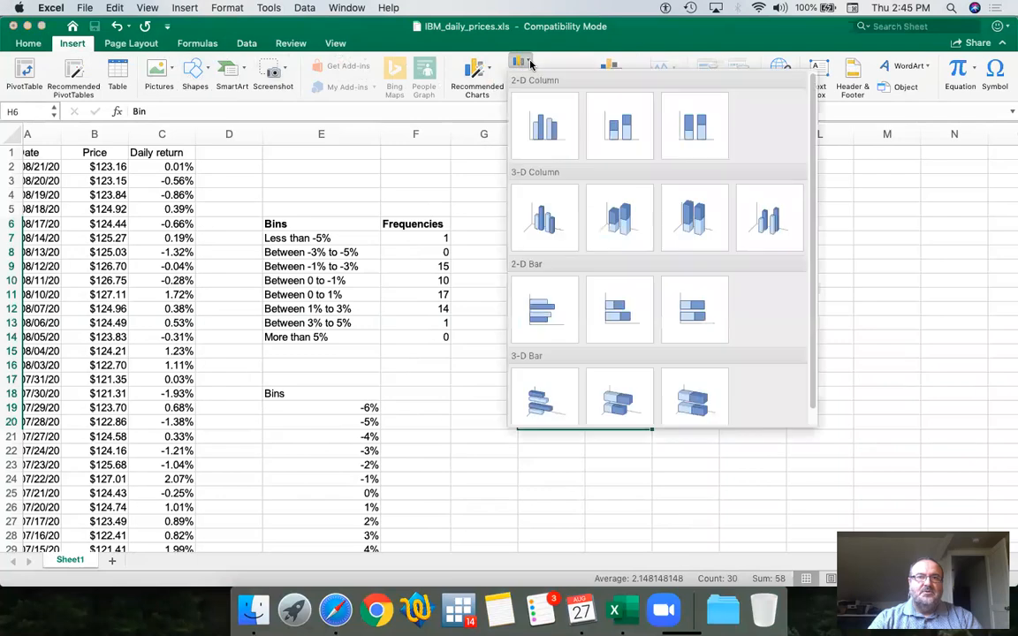
left_click(550, 132)
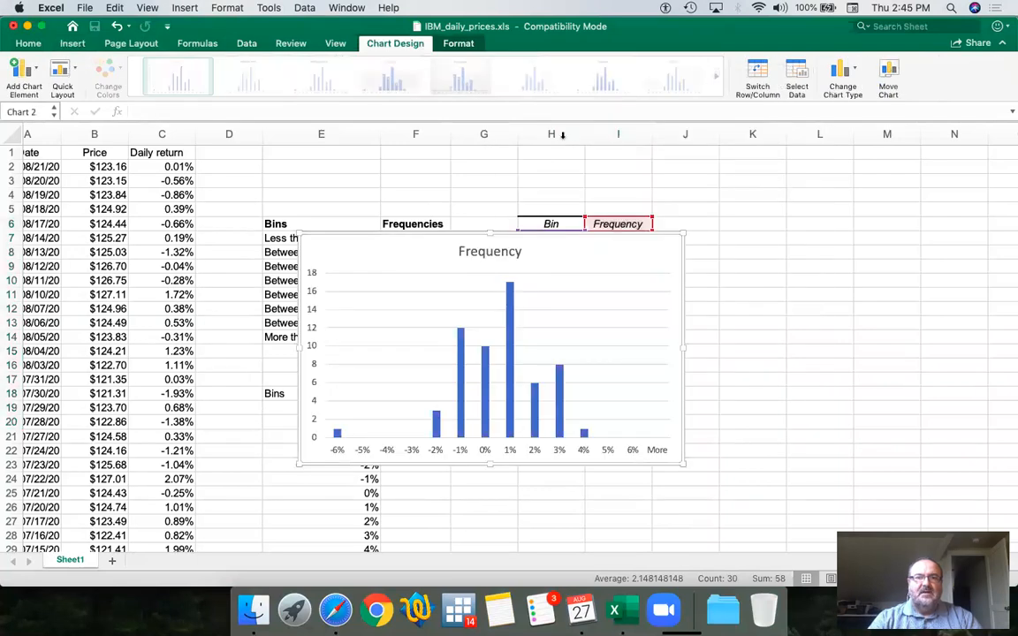